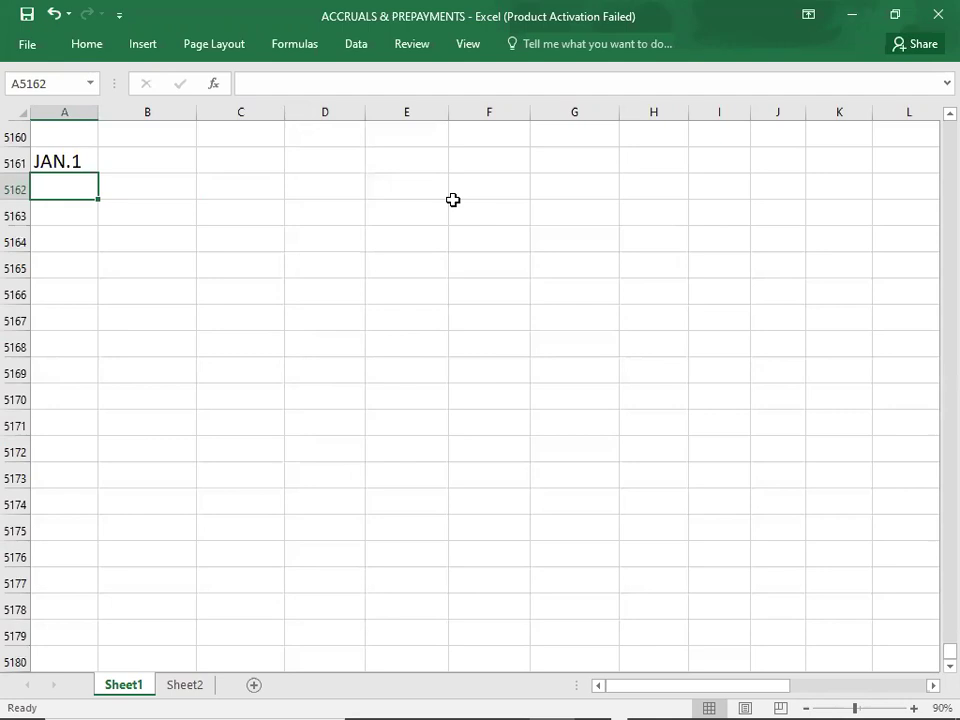
- Enter a journal entry dated FEB.5 in row 5162, with SALARY EXP. in column B and CASH indented below in column C
type("FE")
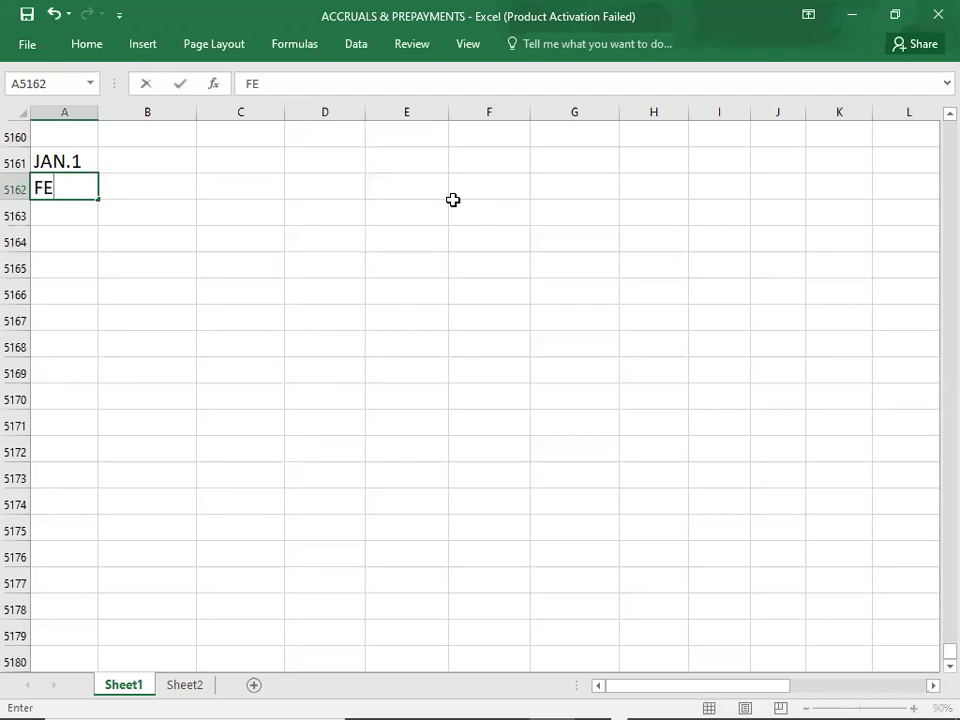
type("B.5")
key("Tab")
type("S")
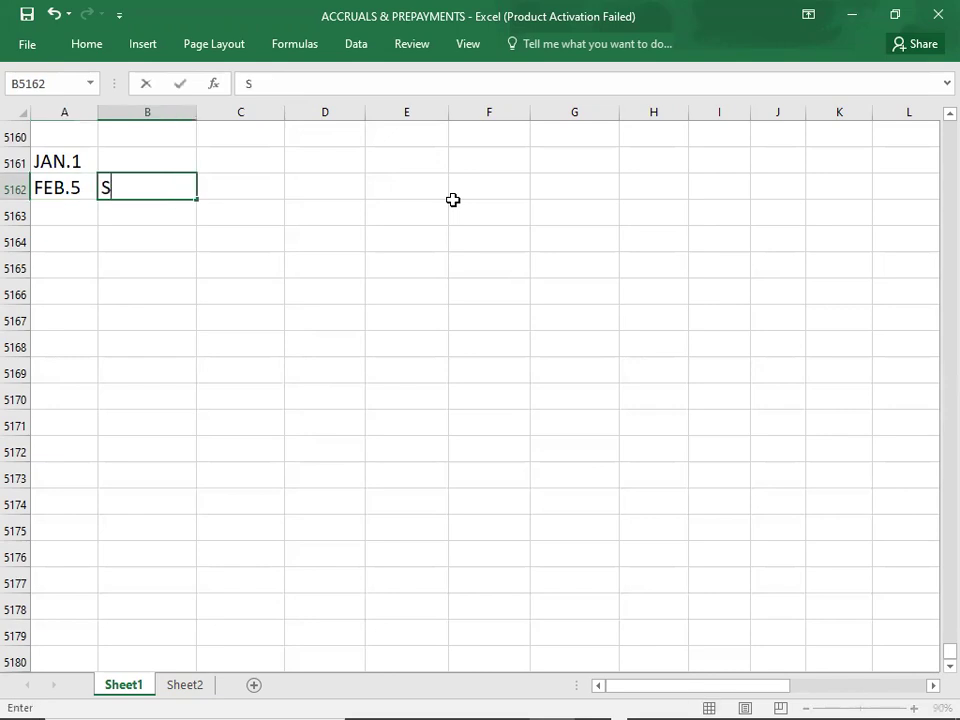
type("ALARY EXP.")
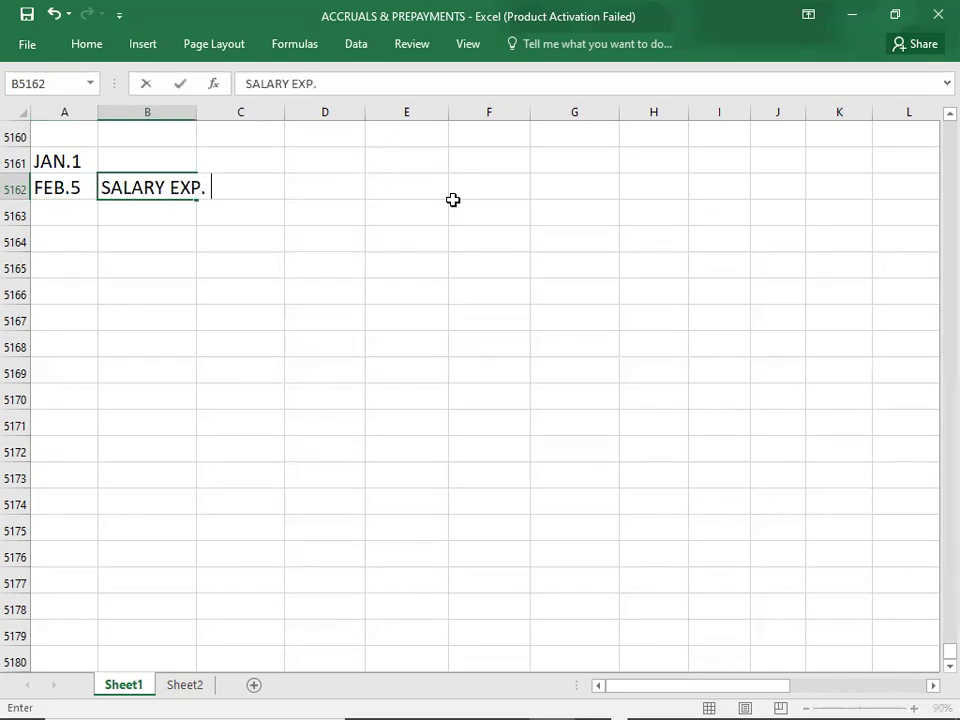
key("Return")
key("Tab")
key("Tab")
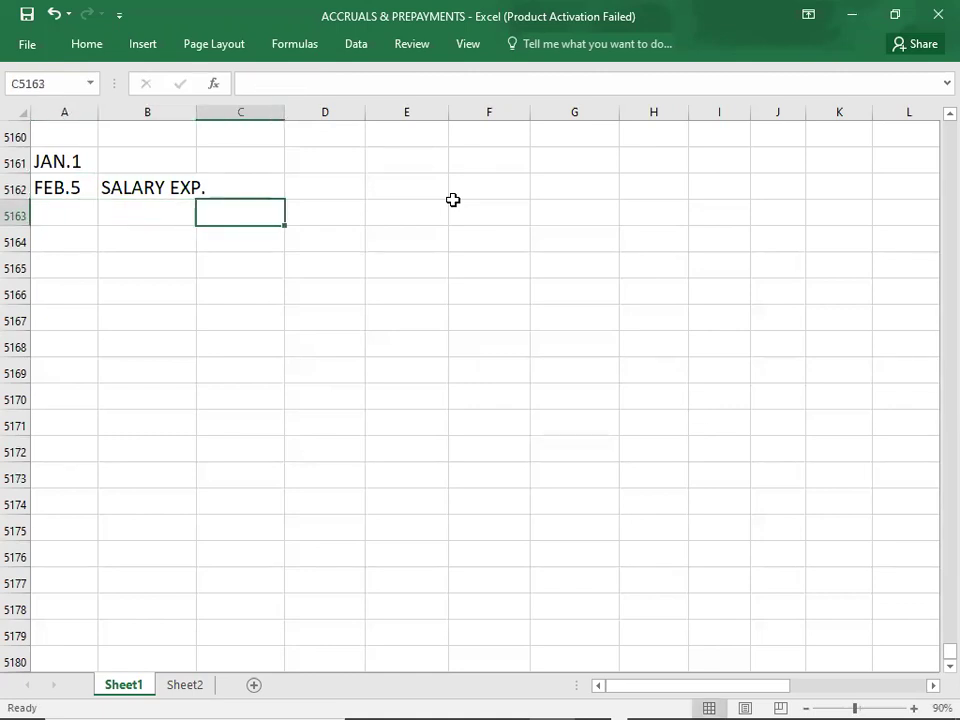
type("CASH")
- Enter 50000 as the salary expense debit in E5162 and 50000 as the cash credit in F5163
key("Tab")
key("Up")
key("Right")
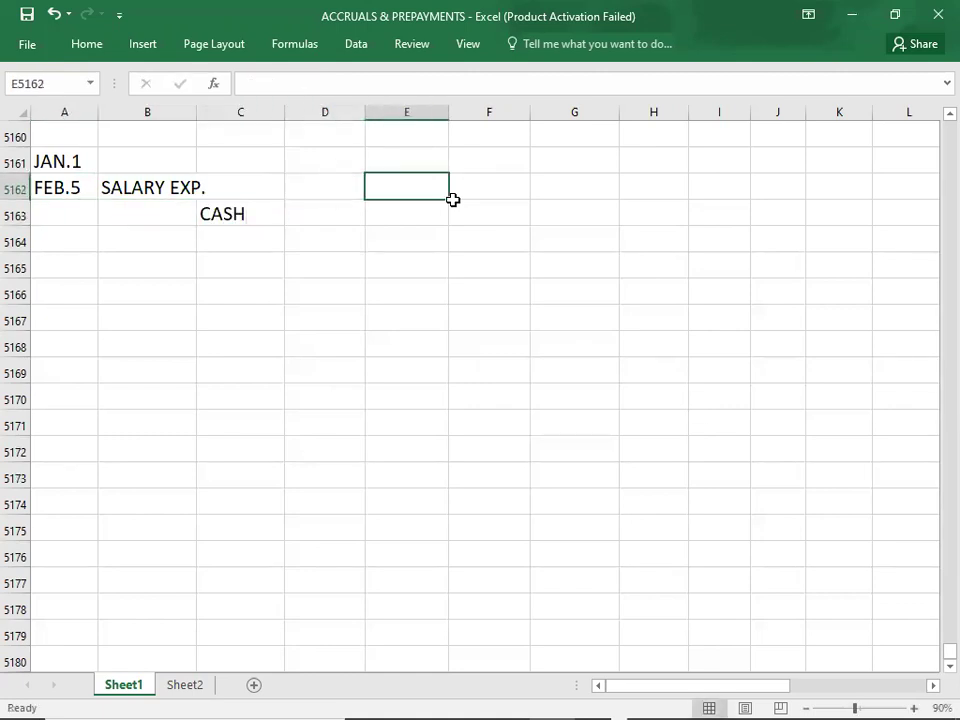
type("50000")
key("Return")
key("Tab")
type("50000")
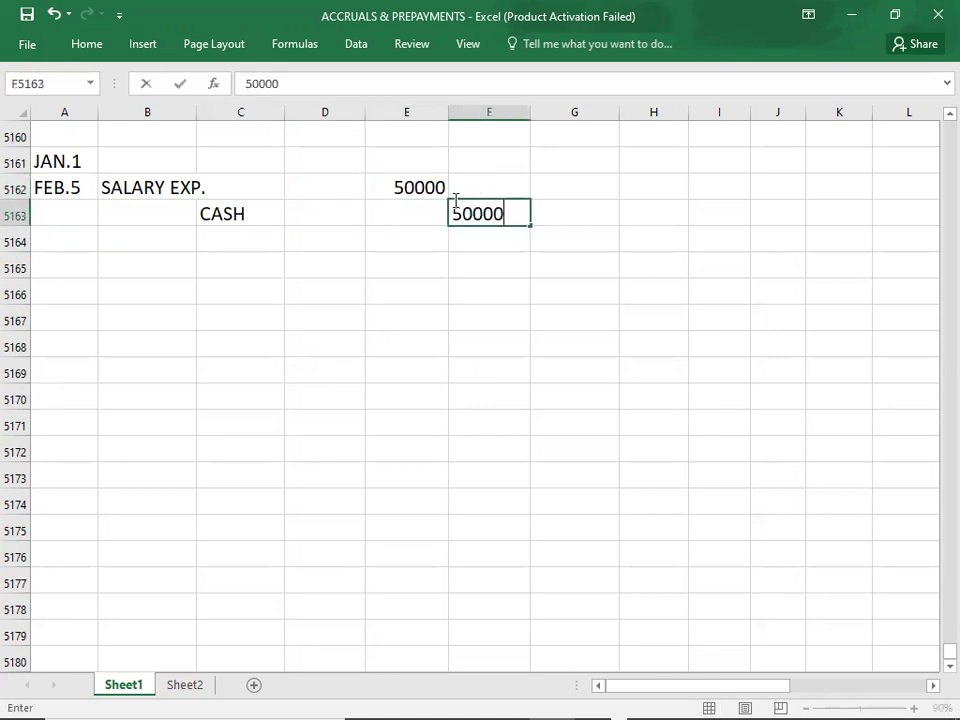
key("Return")
- Enter the date MAR.5 in A5165, leaving one blank row below the February entry
left_click(79, 267)
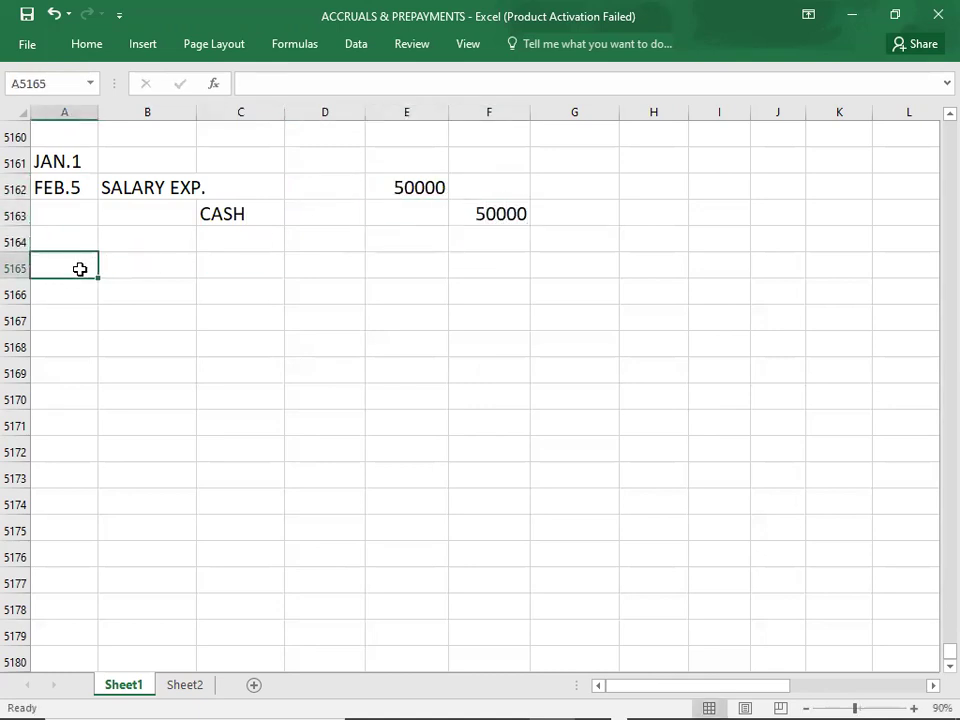
type("MAR.5")
key("Tab")
- Copy the February salary and cash lines with their amounts (B5162:F5163) to B5165 for the MAR.5 entry
key("Up")
key("Up")
key("Up")
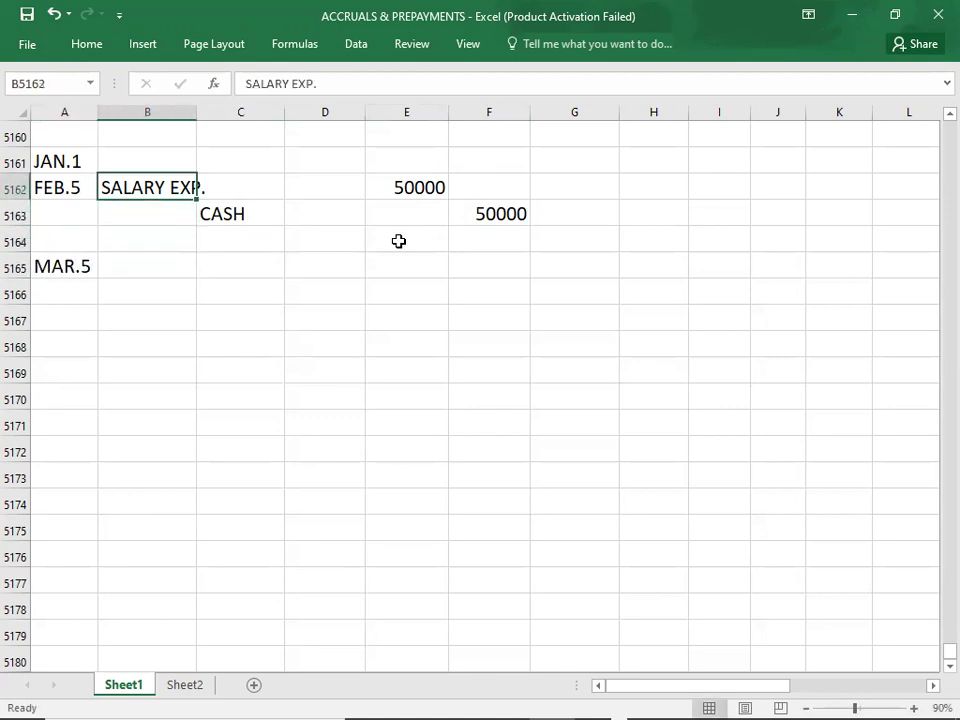
key("shift+Down")
key("shift+Right")
key("shift+Right")
key("shift+Right")
key("shift+Right")
key("ctrl+c")
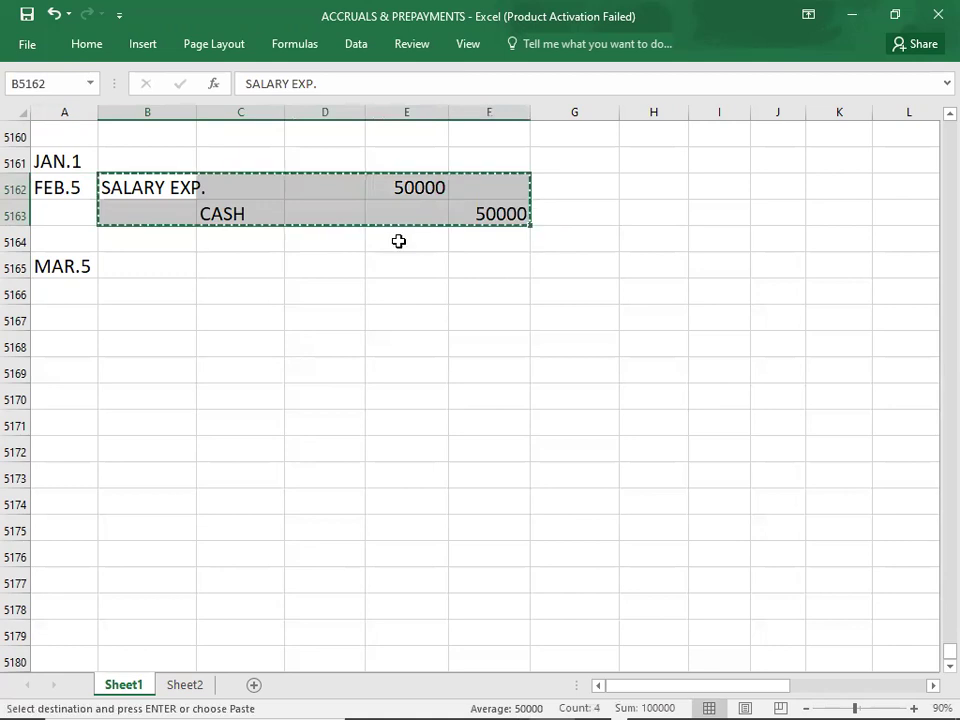
key("Down")
key("Down")
key("Down")
key("ctrl+v")
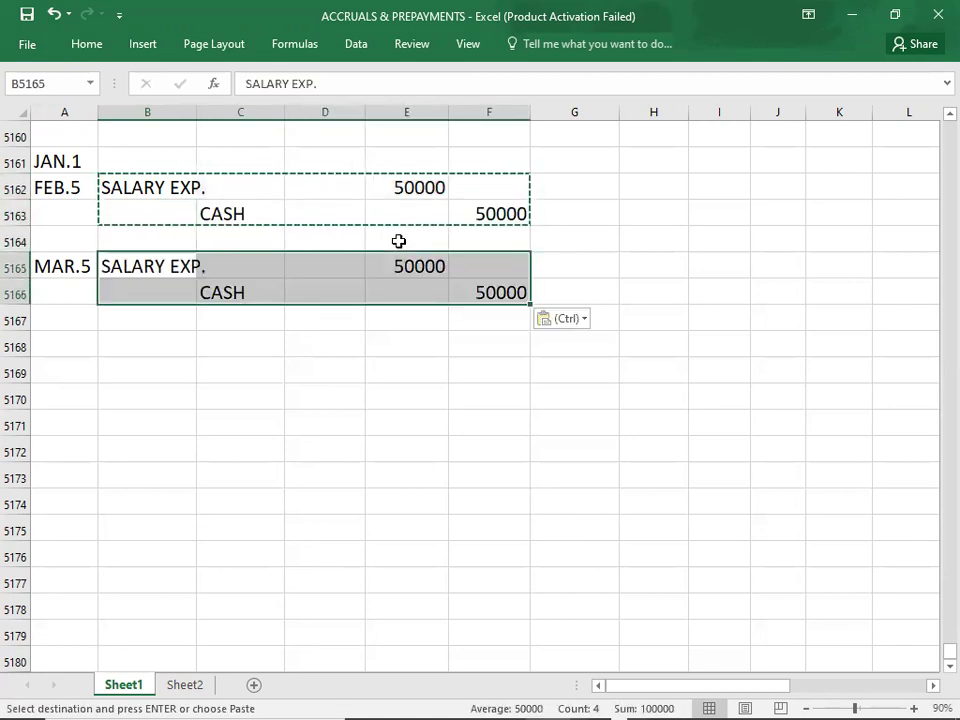
- Enter the date APR.5 in A5168, leaving one blank row below the March entry
key("Down")
key("Down")
key("Down")
key("Left")
type("APR.5")
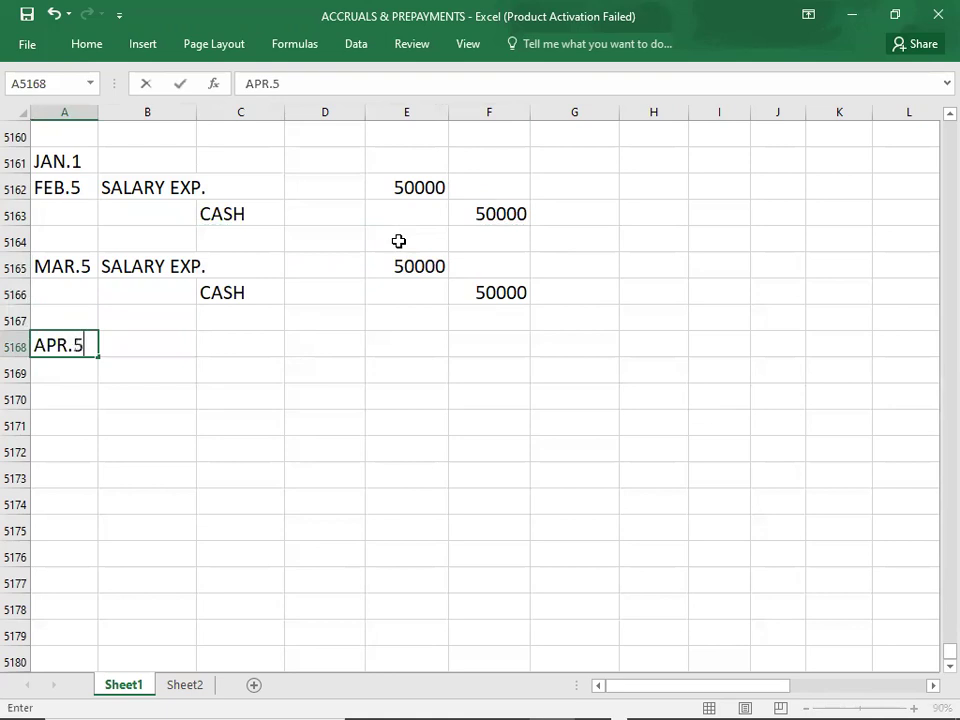
key("Tab")
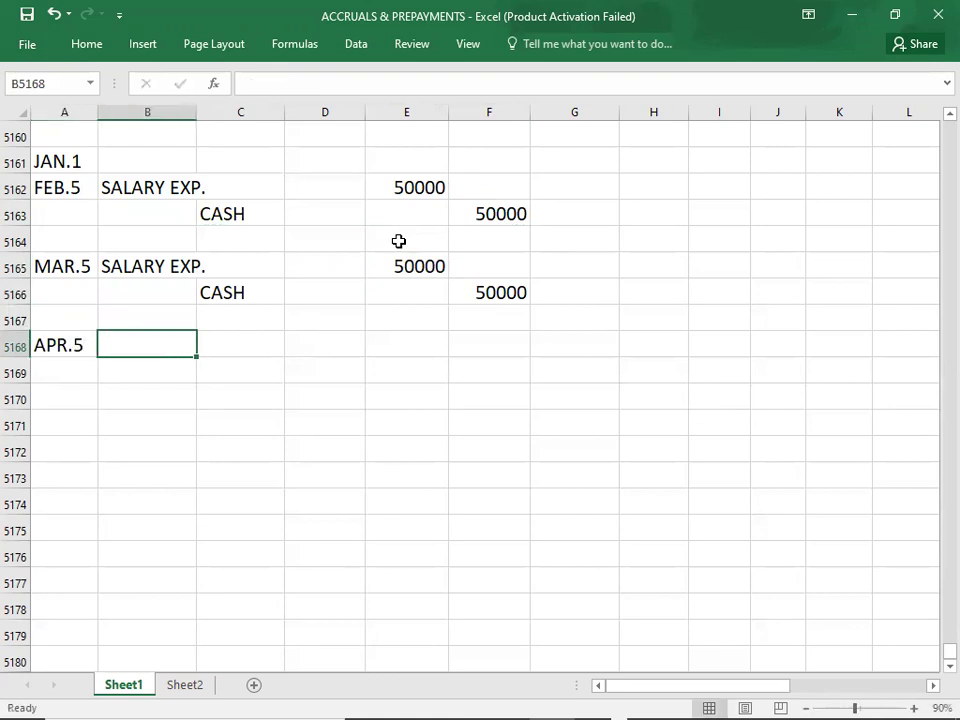
- Copy the March salary and cash lines with their amounts (B5165:F5166) to B5168 for the APR.5 entry
key("Up")
key("Up")
key("Up")
key("shift+Right")
key("shift+Right")
key("shift+Right")
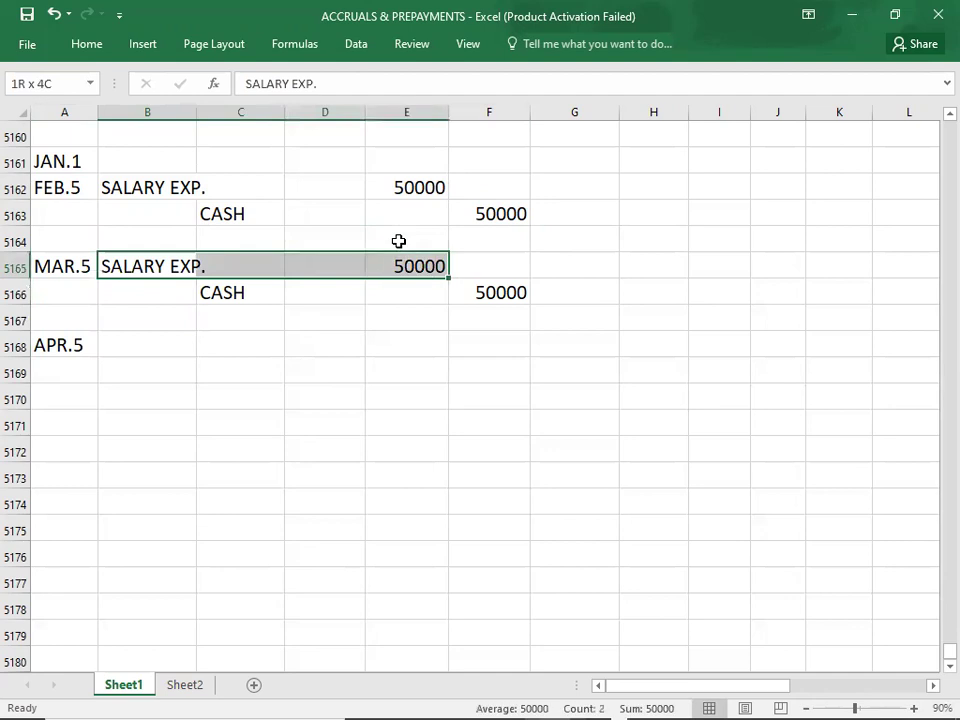
key("shift+Right")
key("shift+Down")
key("ctrl+c")
key("Down")
key("Down")
key("Down")
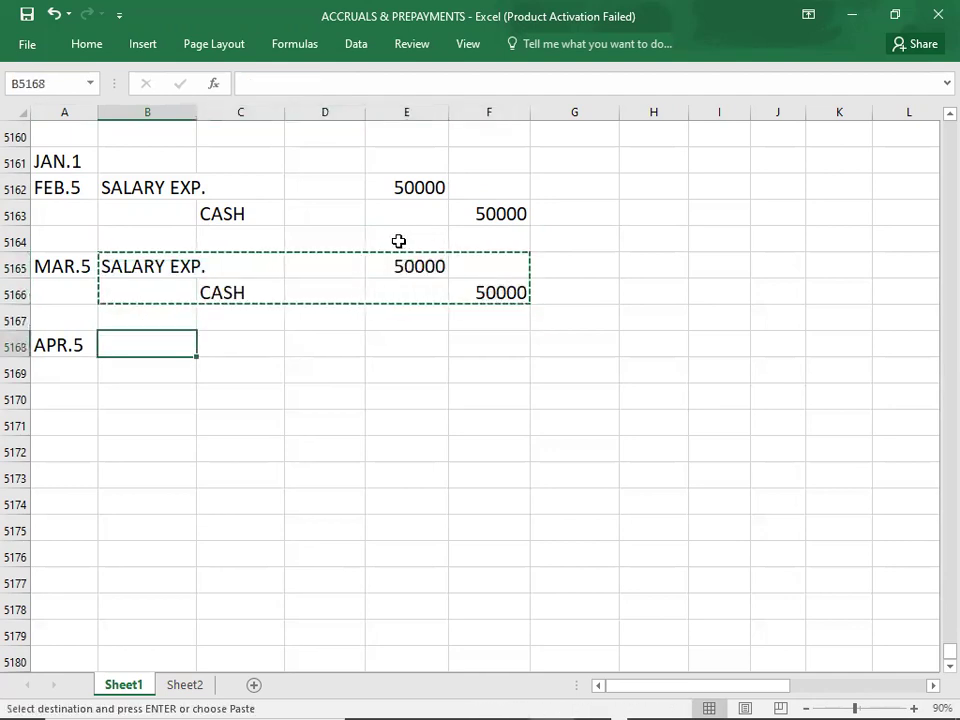
key("ctrl+v")
- Enter the date MAY.5 in A5171, leaving one blank row below the April entry
key("Down")
key("Down")
key("Down")
key("Left")
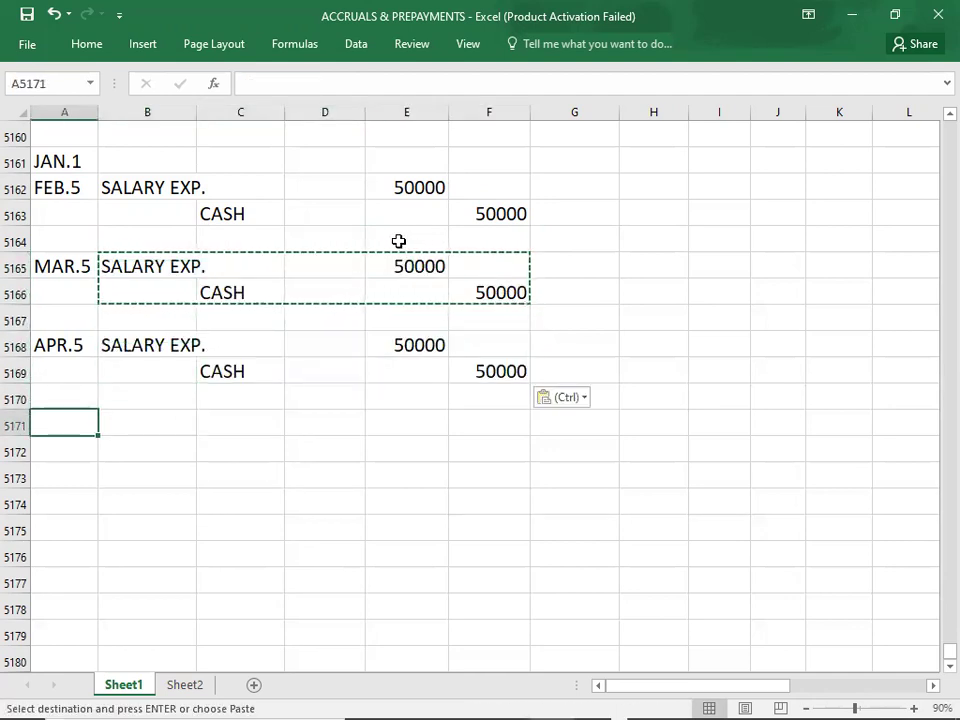
type("MAY.5")
key("Tab")
- Copy the April salary and cash lines with their amounts (B5168:F5169) to B5171 for the MAY.5 entry
key("Up")
key("Up")
key("Up")
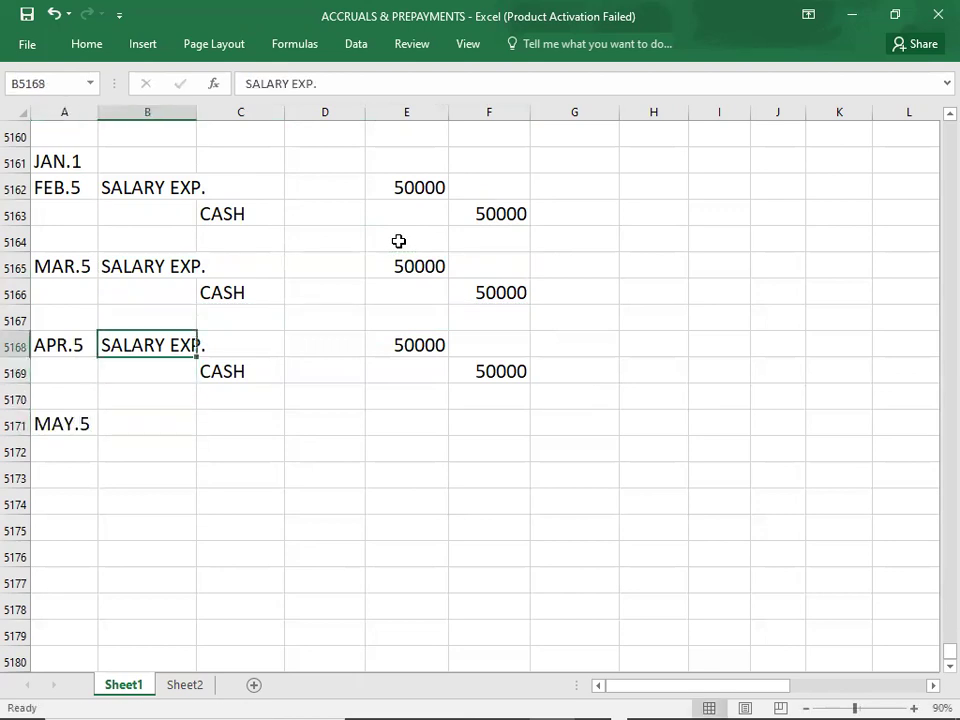
key("shift+Right")
key("shift+Right")
key("shift+Right")
key("shift+Down")
key("shift+Right")
key("ctrl+c")
key("Down")
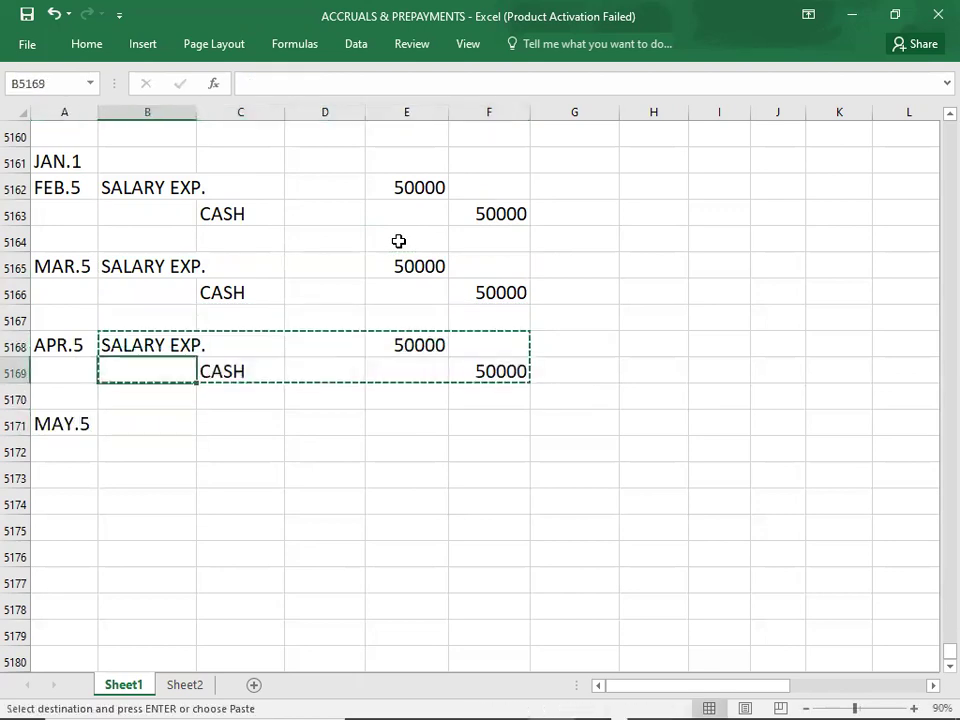
key("Down")
key("Down")
key("ctrl+v")
- Enter the date JUN.5 in A5174, leaving one blank row below the May entry
key("Down")
key("Down")
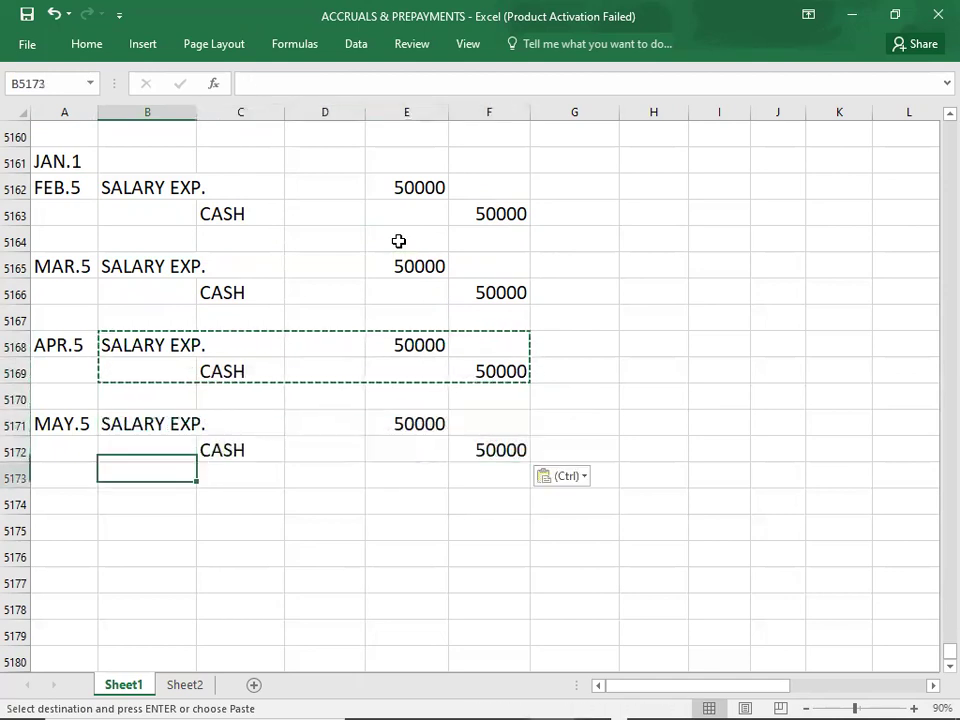
key("Down")
key("Left")
type("JUN.")
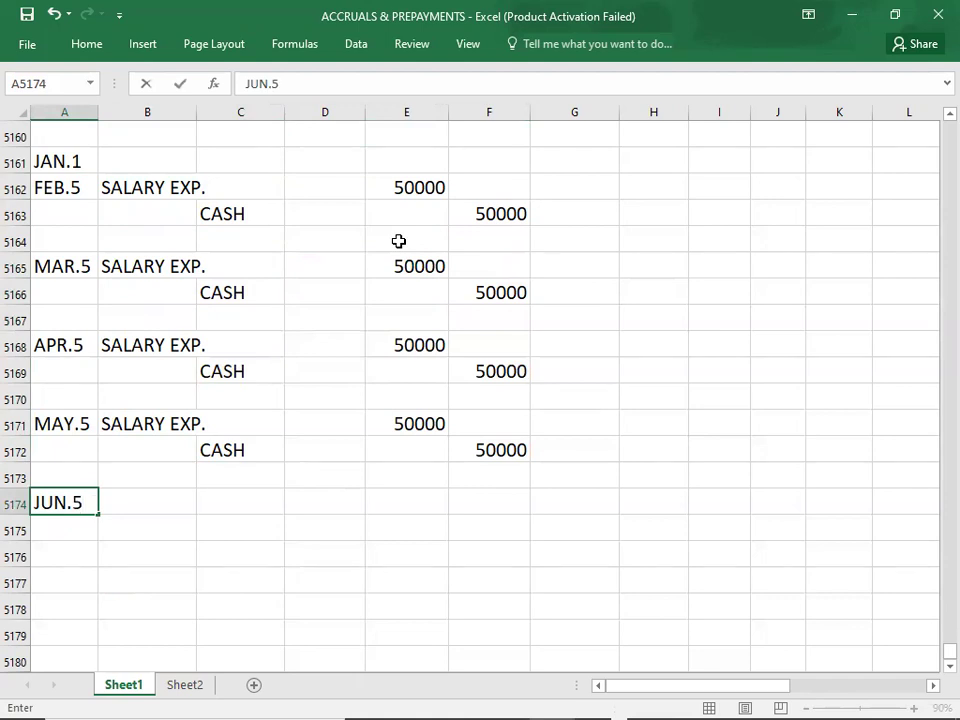
key("Tab")
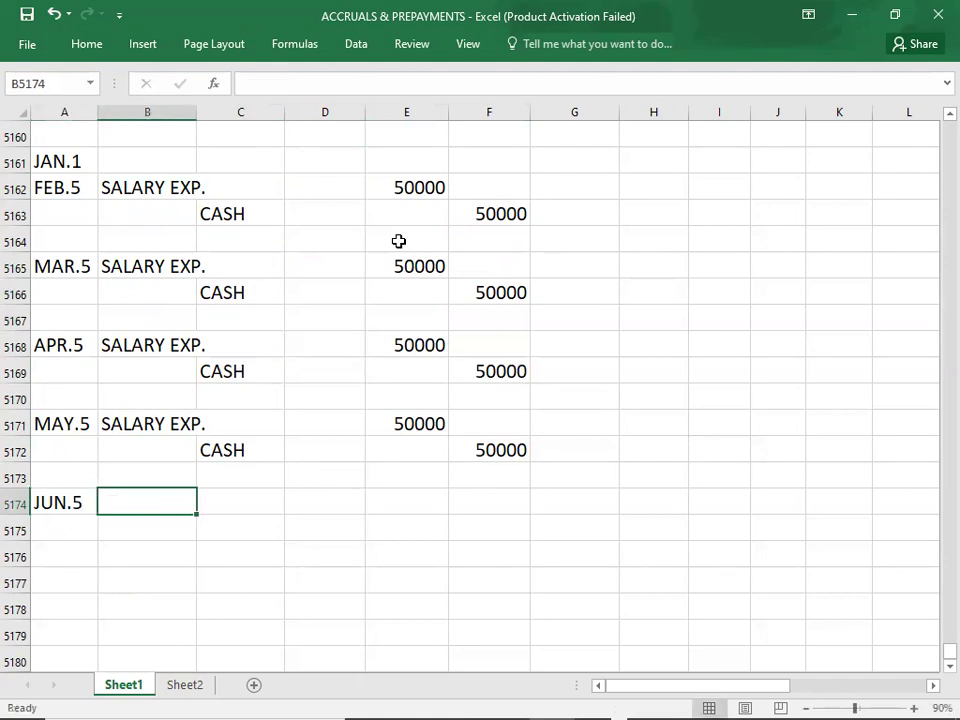
- Copy the May salary and cash lines with their amounts (B5171:F5172) to B5174 for the JUN.5 entry
key("Up")
key("Up")
key("Up")
key("shift+Right")
key("shift+Right")
key("shift+Right")
key("shift+Right")
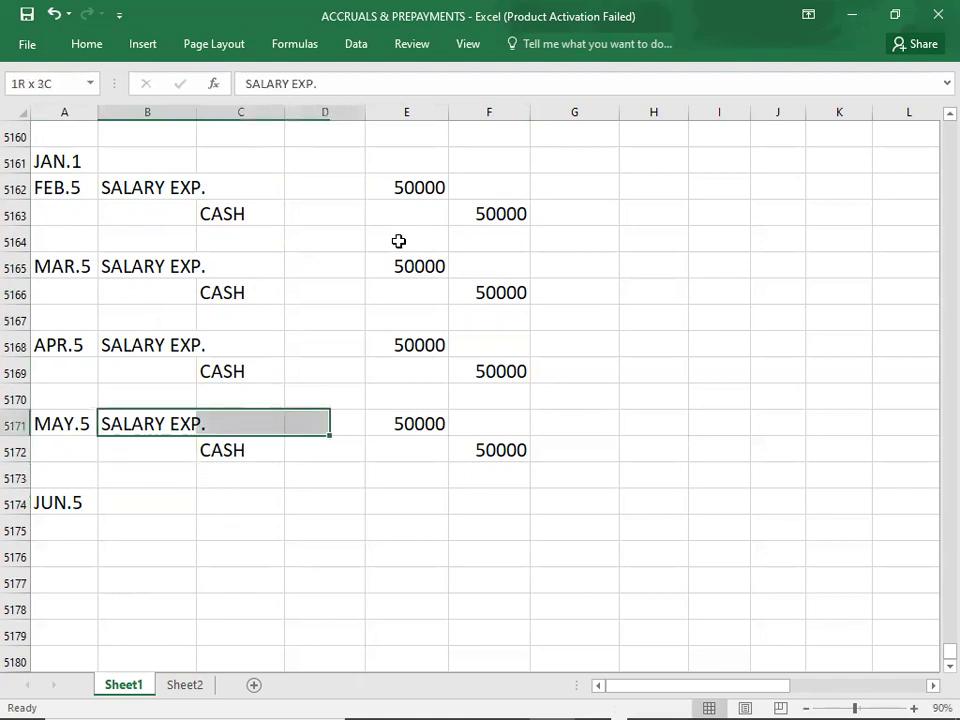
key("shift+Down")
key("ctrl+c")
key("Down")
key("Down")
key("Down")
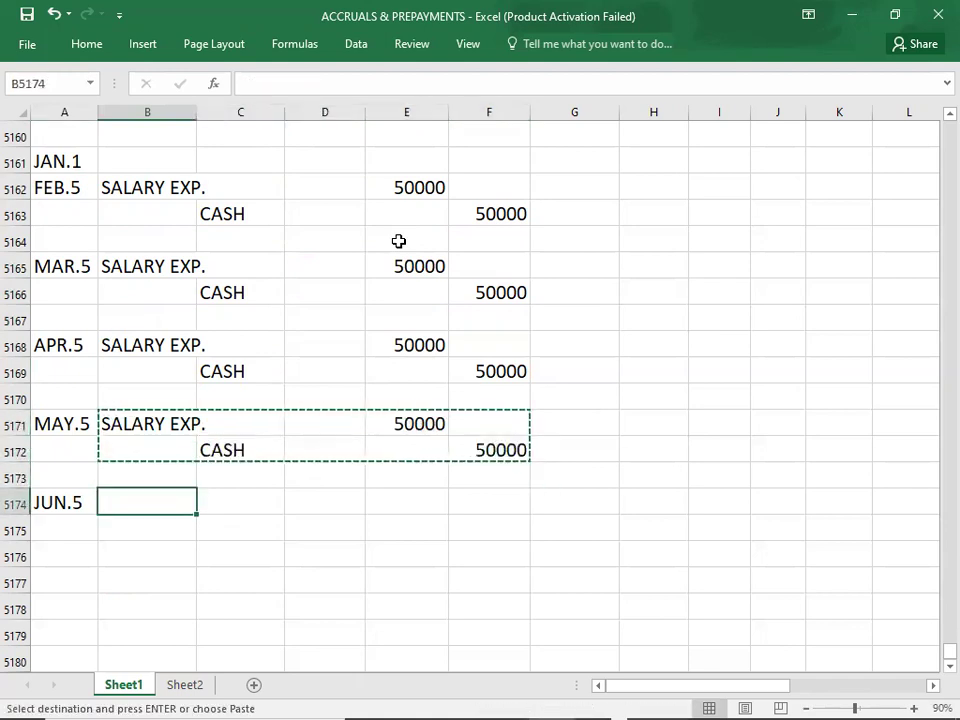
key("ctrl+v")
- Narrow column B slightly and enter the date JUL.5 in A5177
left_click_drag(196, 113, 186, 113)
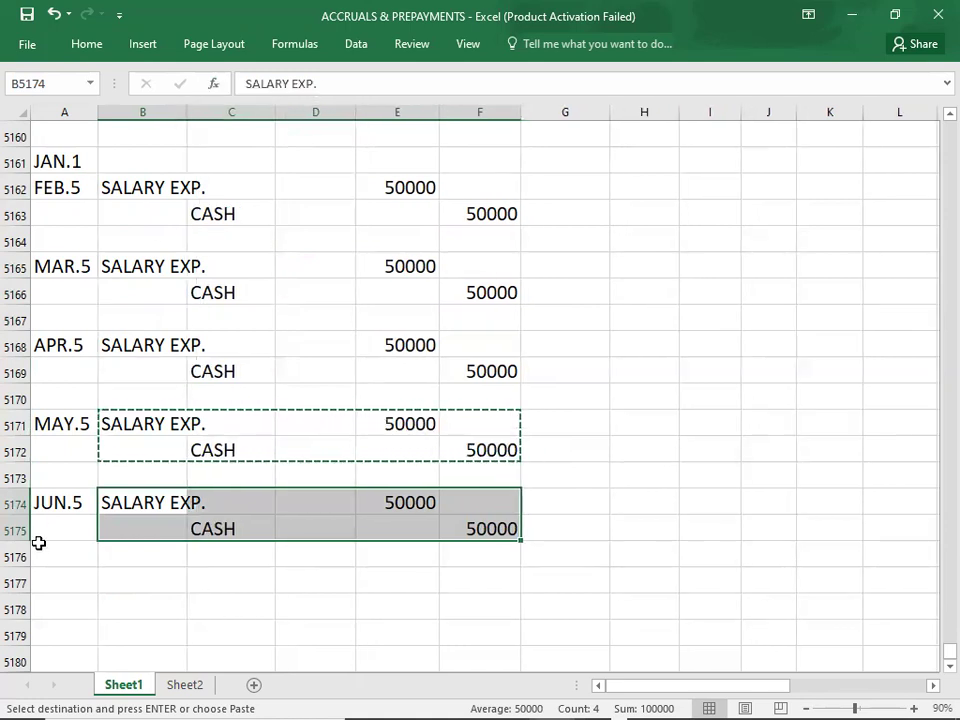
left_click(59, 580)
type("JUL.5")
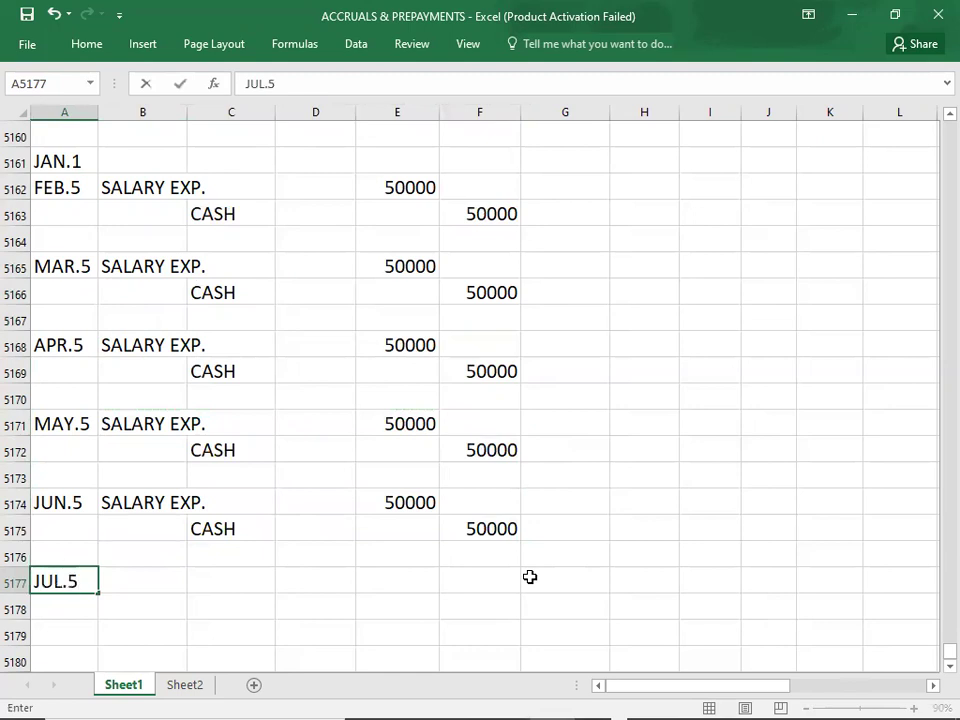
- Copy the June salary and cash lines with their amounts (B5174:F5175) to B5177 for the JUL.5 entry
key("Up")
key("Up")
key("Up")
key("Right")
key("shift+Right")
key("shift+Right")
key("shift+Right")
key("shift+Right")
key("shift+Down")
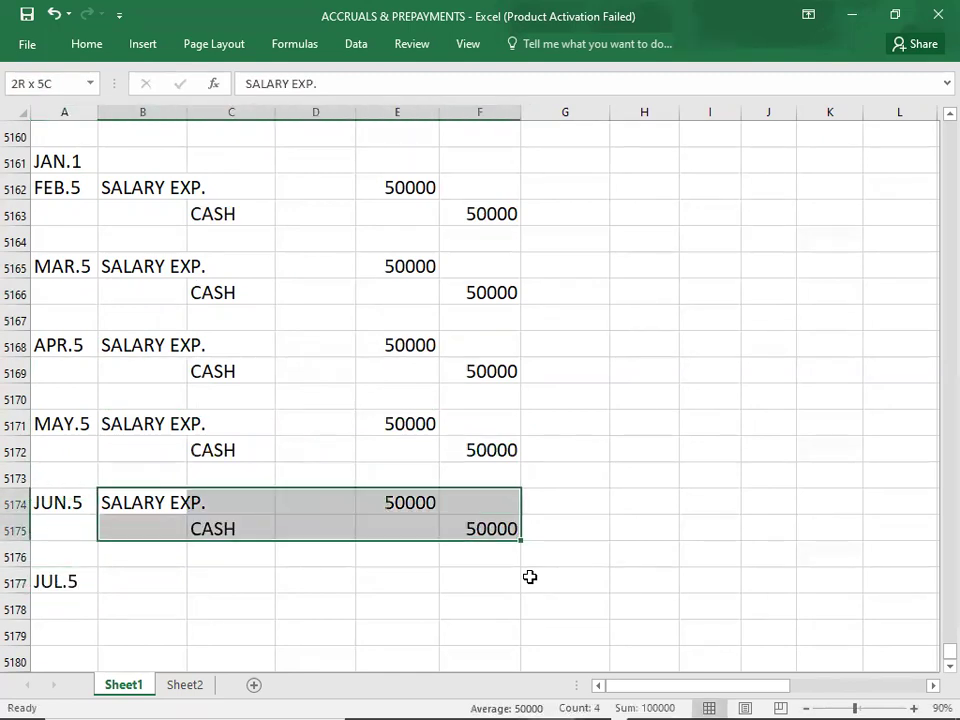
key("ctrl+c")
key("Down")
key("Down")
key("ctrl+v")
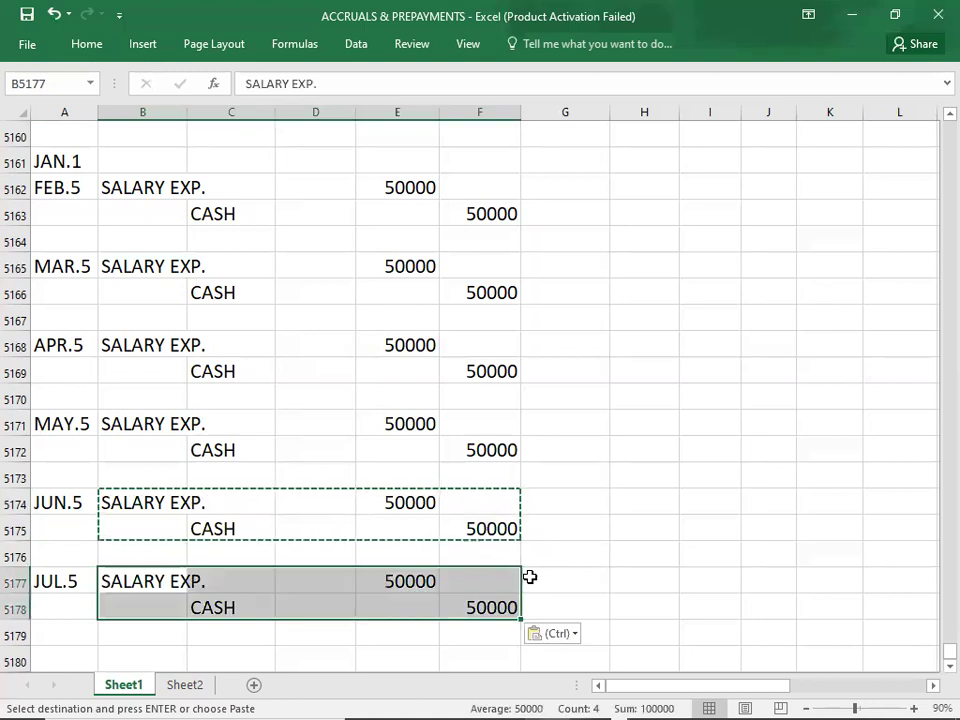
- Enter the date AUG.5 in A5180, leaving one blank row below the July entry
key("Down")
key("Down")
key("Down")
key("Down")
key("Down")
key("Down")
key("Down")
key("Down")
key("Down")
key("Down")
key("Down")
key("Down")
key("Down")
key("Down")
key("Down")
key("Down")
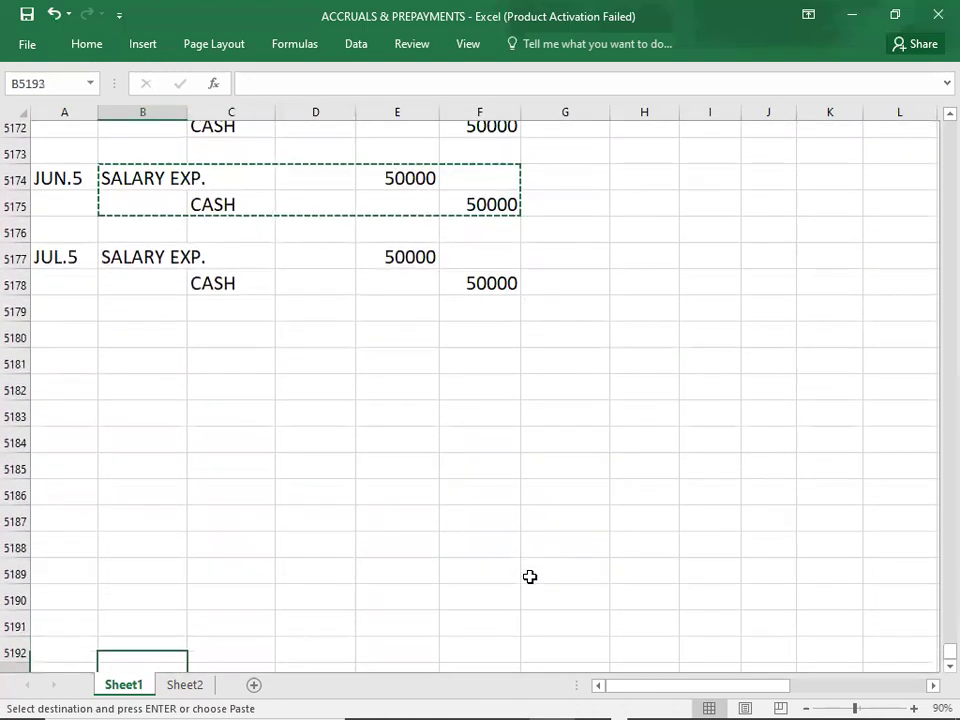
left_click(73, 322)
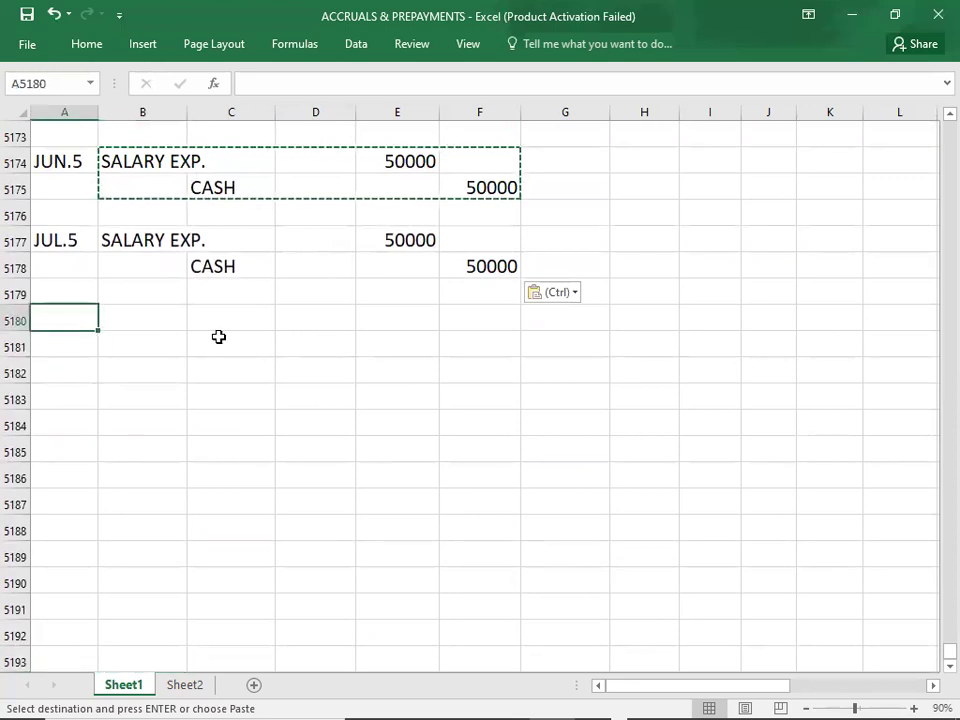
type("AUG")
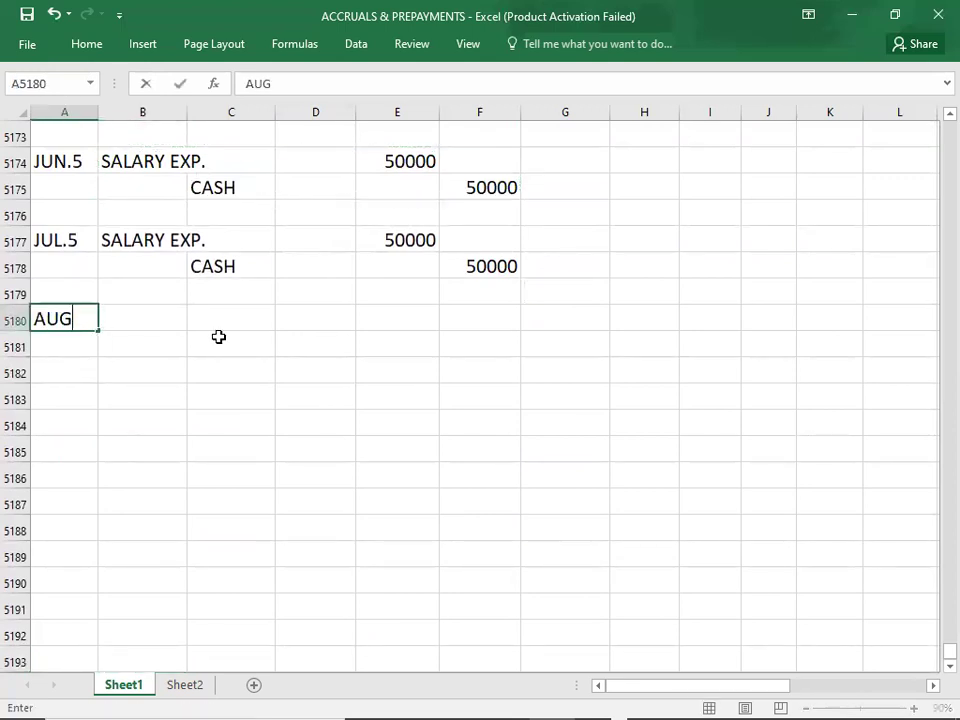
type(".5")
key("Tab")
- Copy the July salary and cash lines with their amounts (B5177:F5178) to B5180 for the AUG.5 entry
key("Up")
key("Up")
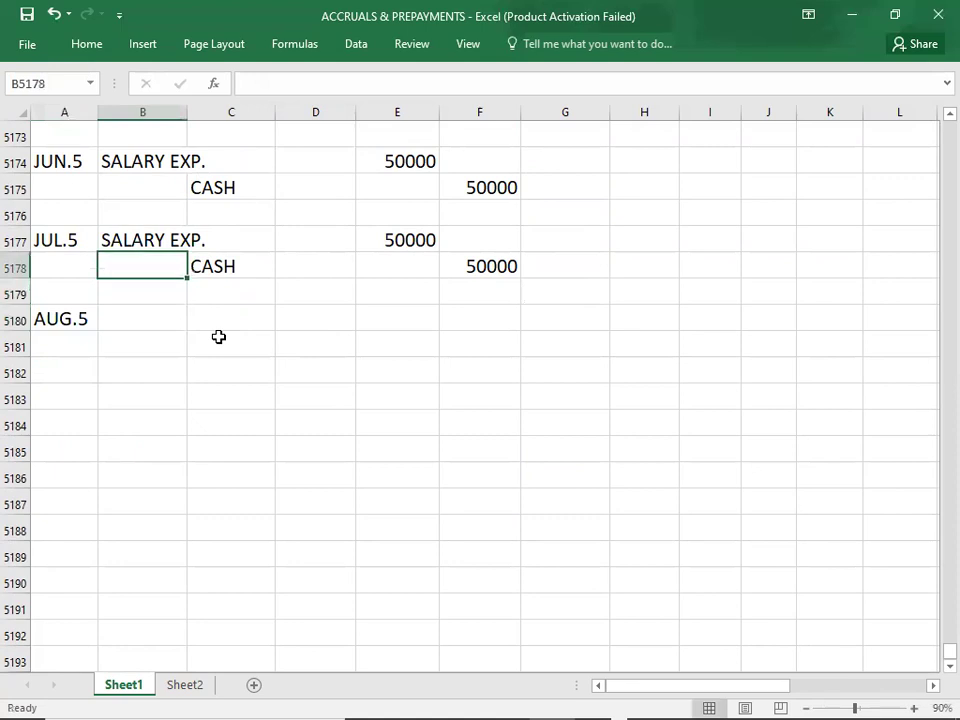
key("Up")
key("Right")
key("Left")
key("Right")
key("Left")
key("shift+Right")
key("shift+Right")
key("shift+Right")
key("shift+Right")
key("shift+Down")
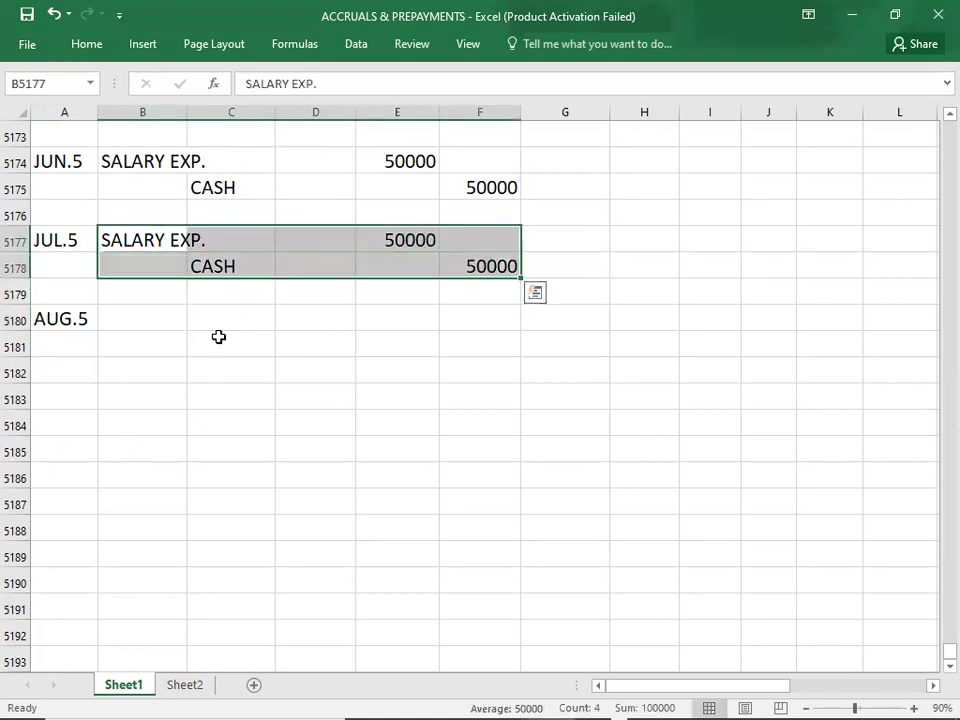
key("ctrl+c")
key("ctrl+Down")
key("ctrl+Up")
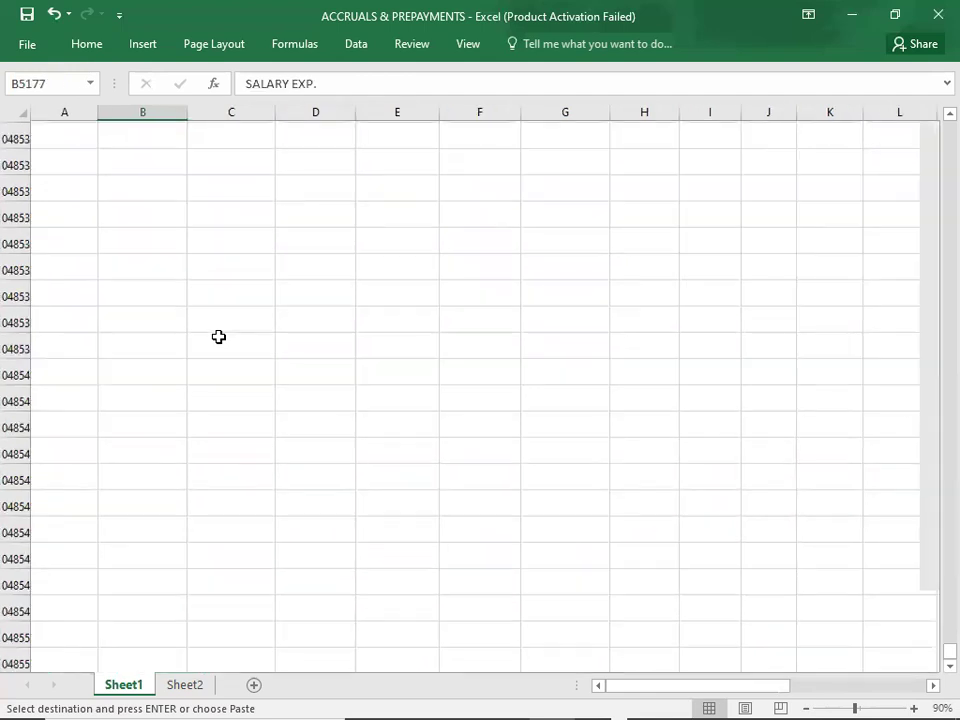
key("Down")
key("Down")
key("Down")
key("ctrl+v")
- Enter the date SEP.5 in A5183, leaving one blank row below the August entry
key("Down")
key("Down")
key("Down")
key("Left")
type("E")
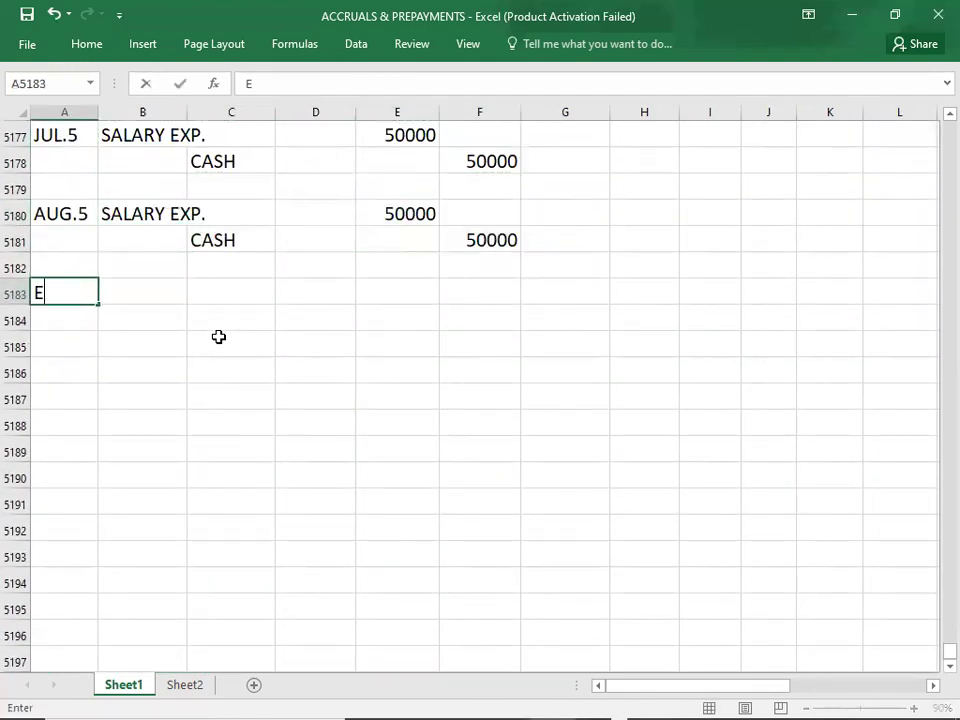
type("SEP.5")
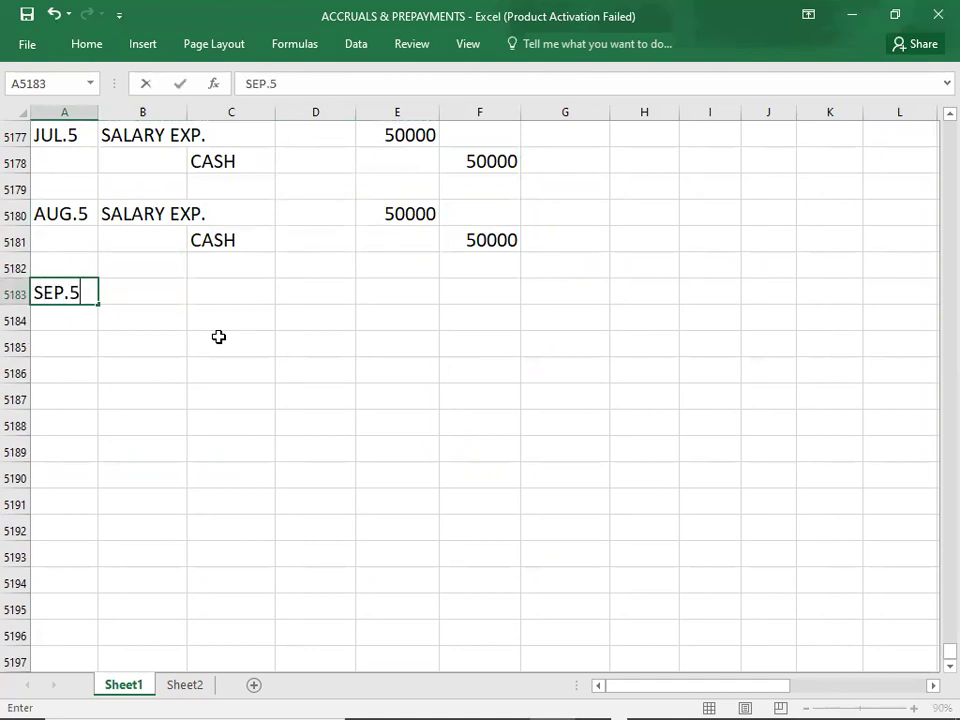
key("Right")
- Copy the August salary and cash lines with their amounts (B5180:F5181) to B5183 for the SEP.5 entry
key("Up")
key("Up")
key("Up")
key("shift+Right")
key("shift+Right")
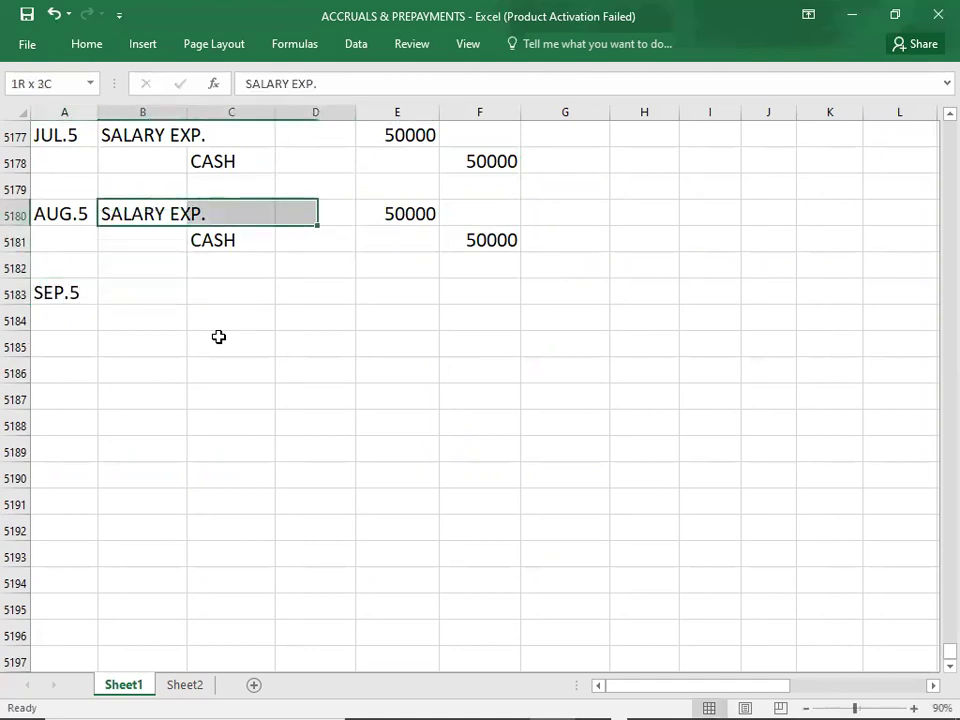
key("shift+Right")
key("shift+Down")
key("shift+Right")
key("ctrl+c")
key("Down")
key("Down")
key("Down")
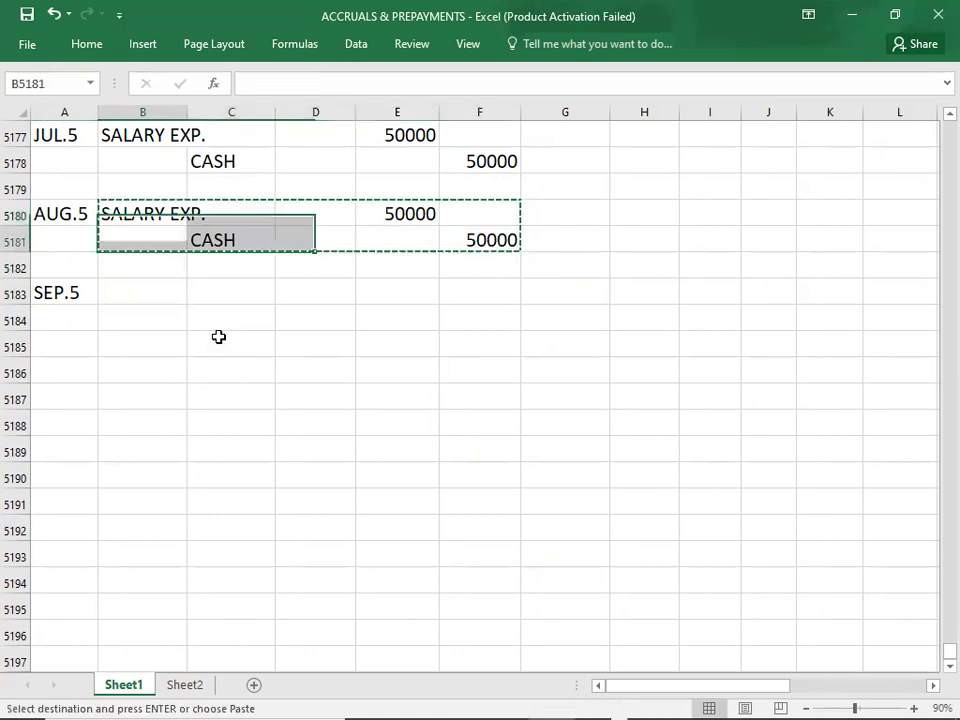
key("ctrl+v")
- Enter the date OCT.5 in A5186, leaving one blank row below the September entry
key("Down")
key("Down")
key("Down")
key("Left")
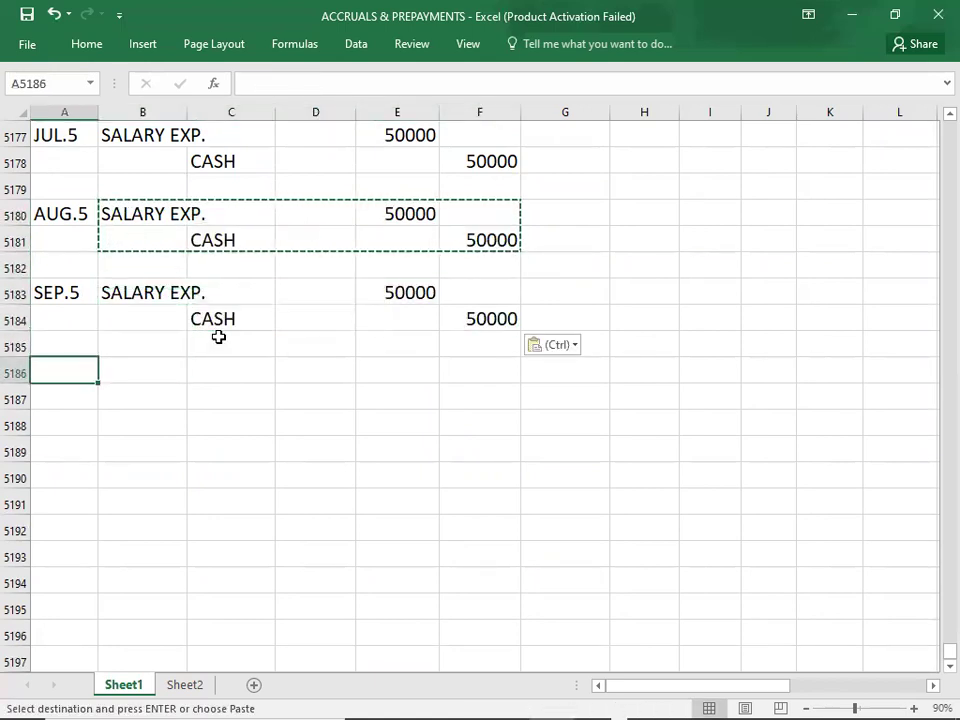
type("OC")
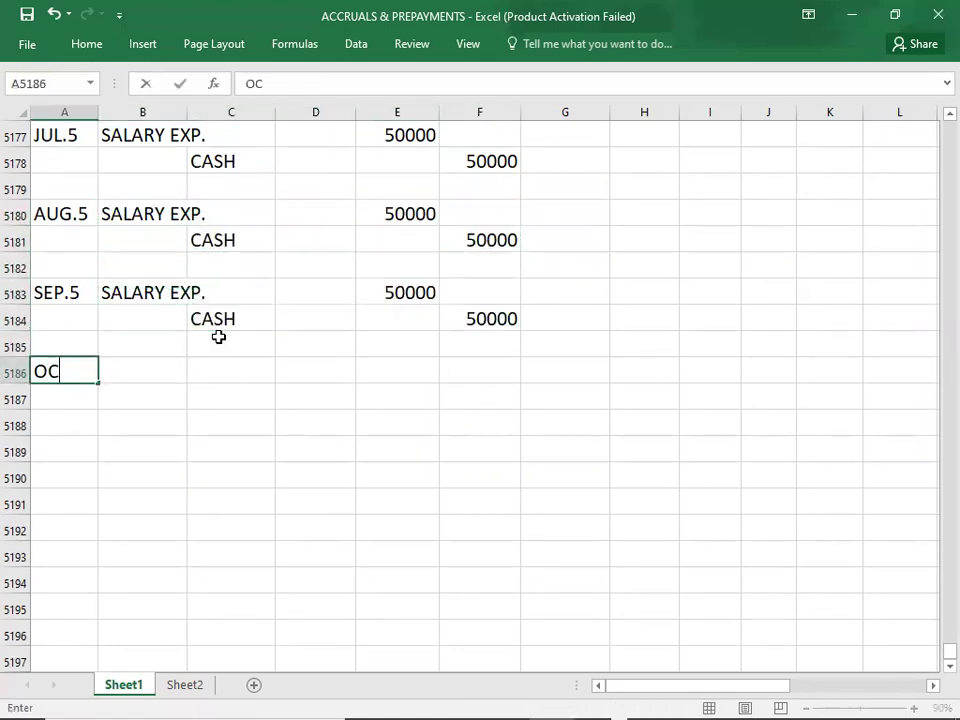
- Move the September salary and cash lines (B5183:F5184) to B5186 beside the OCT.5 date
key("Up")
key("Up")
key("Up")
key("Right")
key("Right")
key("Right")
key("Left")
key("Left")
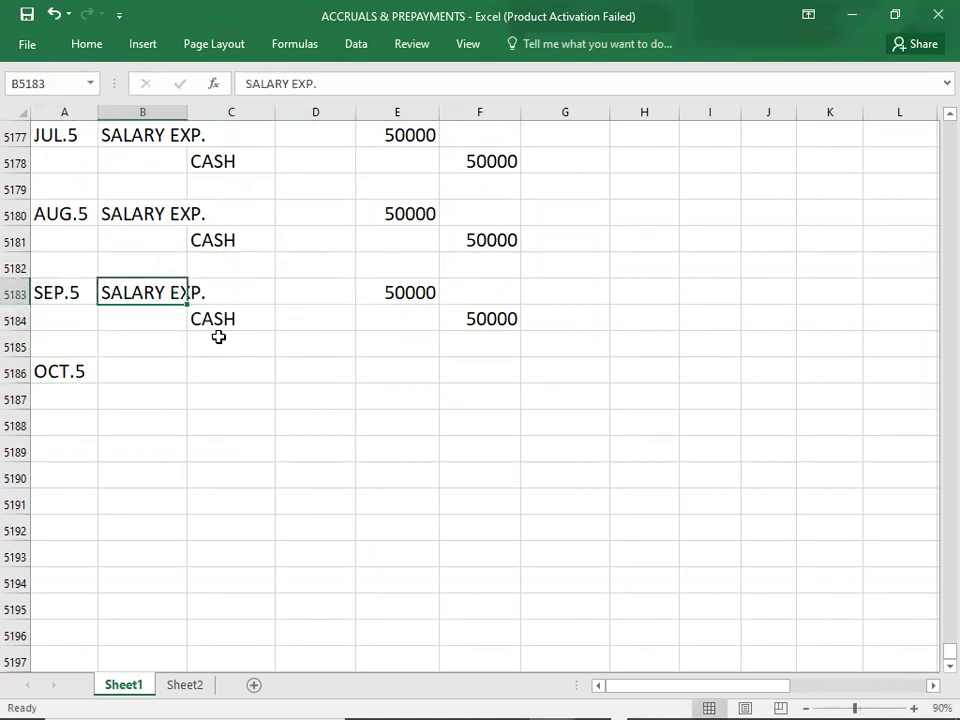
key("shift+Right")
key("shift+Right")
key("shift+Right")
key("shift+Right")
key("shift+Down")
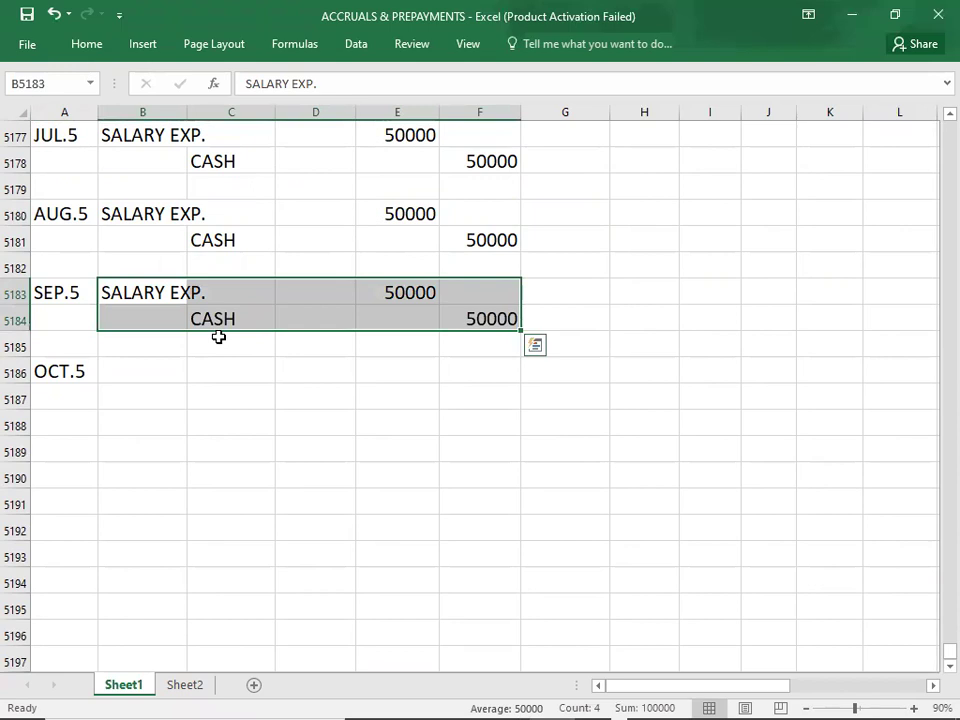
key("ctrl+x")
key("Down")
key("Down")
key("Down")
key("ctrl+v")
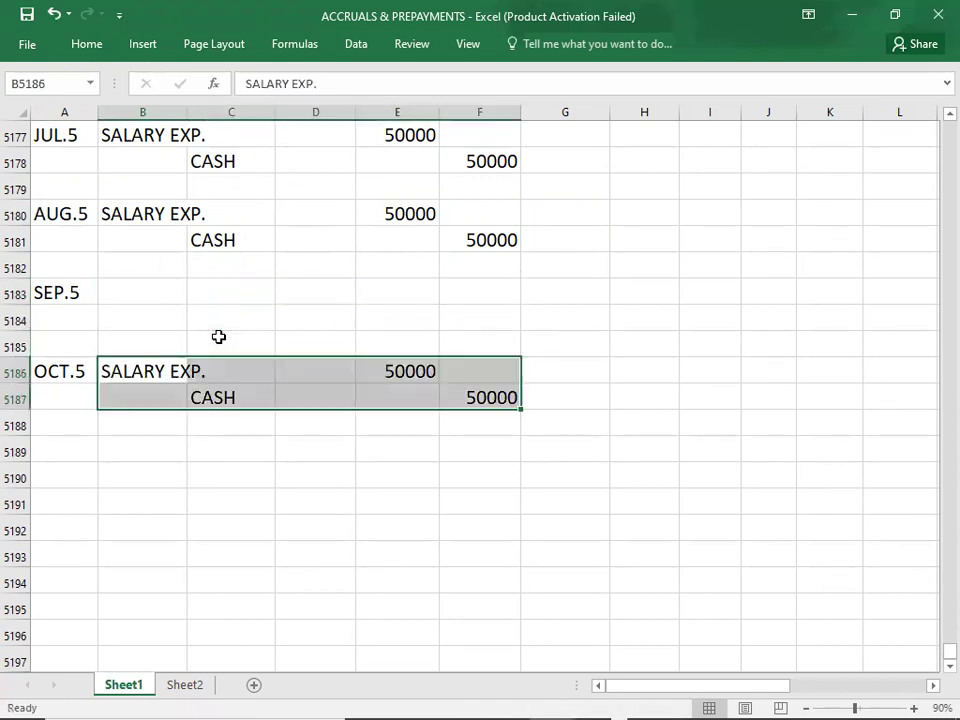
- Undo the move of the September salary and cash lines out of B5183:F5184
key("Down")
key("Down")
key("Down")
key("Up")
key("Up")
key("Up")
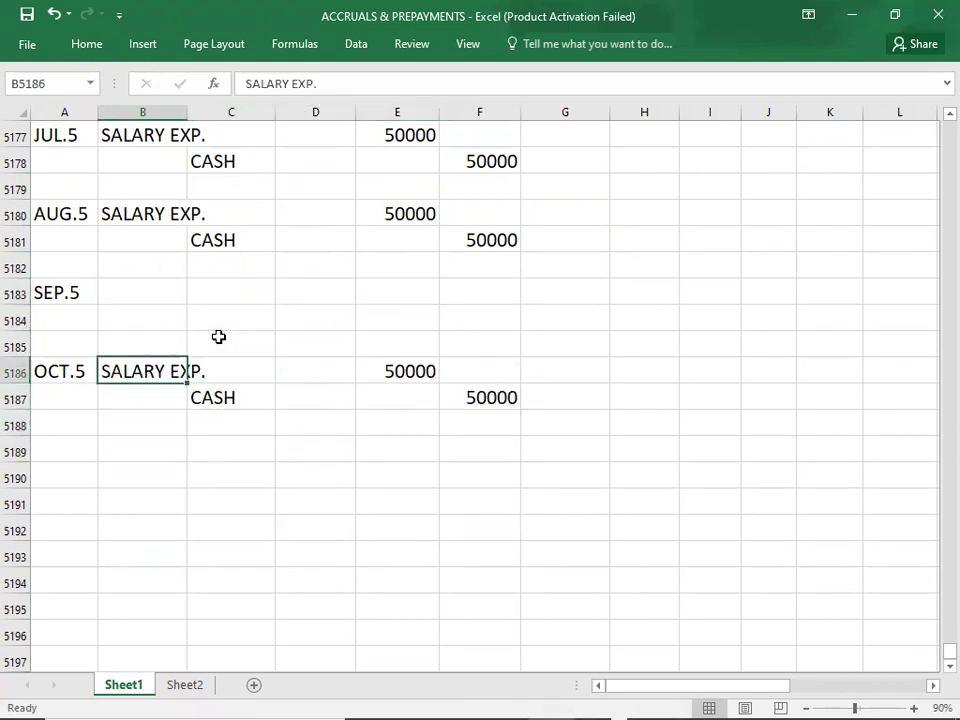
key("ctrl+z")
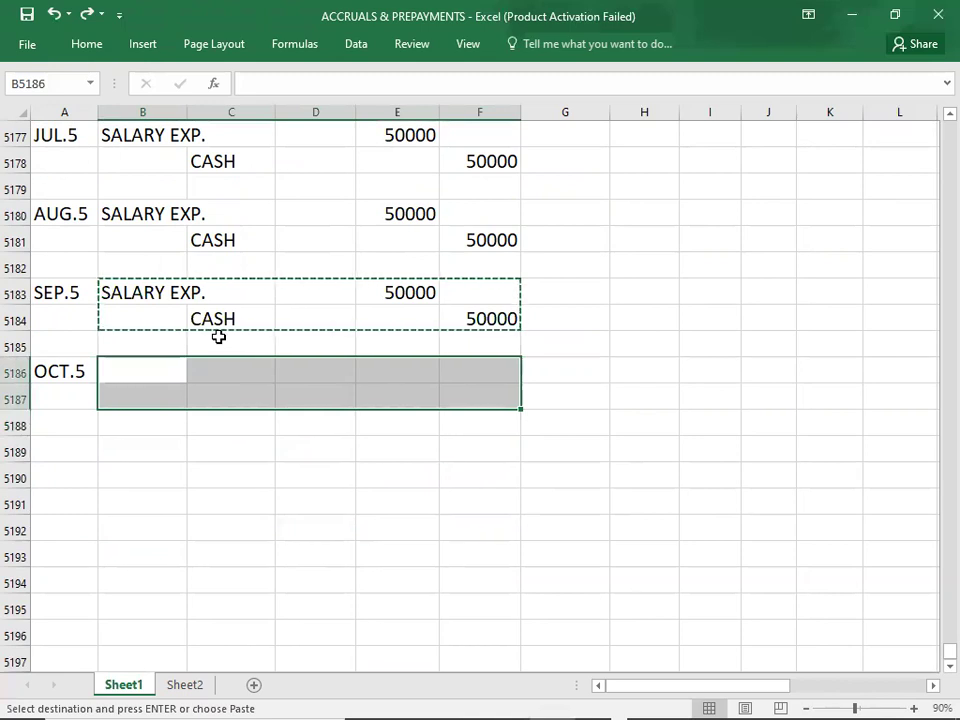
key("ctrl+x")
key("Down")
key("Up")
key("ctrl+v")
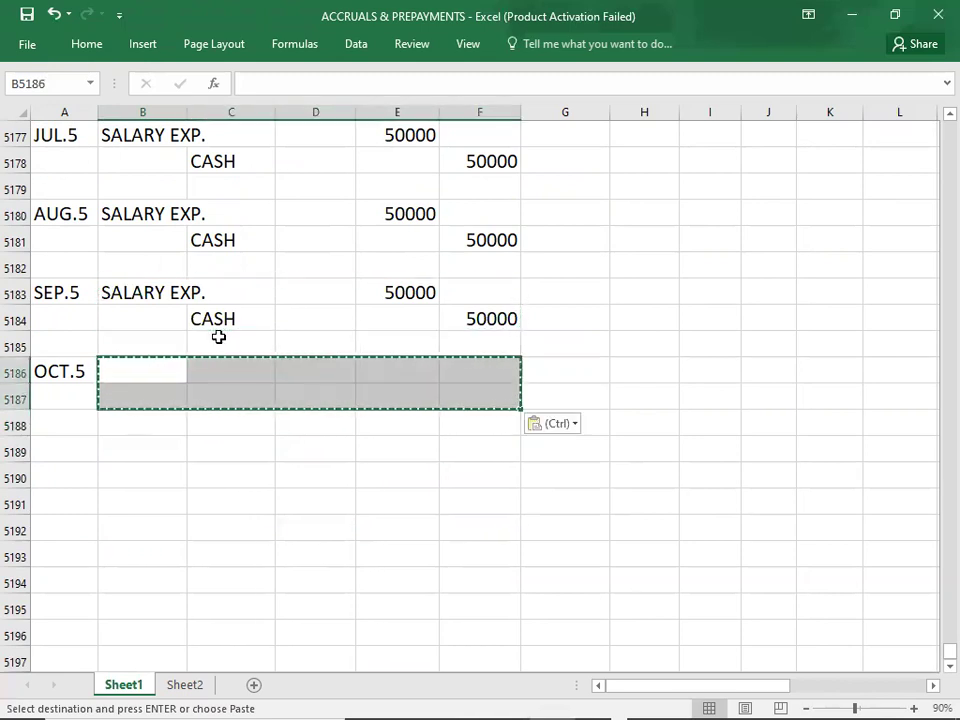
- Copy the September salary and cash lines with their amounts (B5183:F5184) to B5186 for the OCT.5 entry
key("Up")
key("Up")
key("Up")
key("shift+Right")
key("shift+Right")
key("shift+Right")
key("shift+Right")
key("shift+Down")
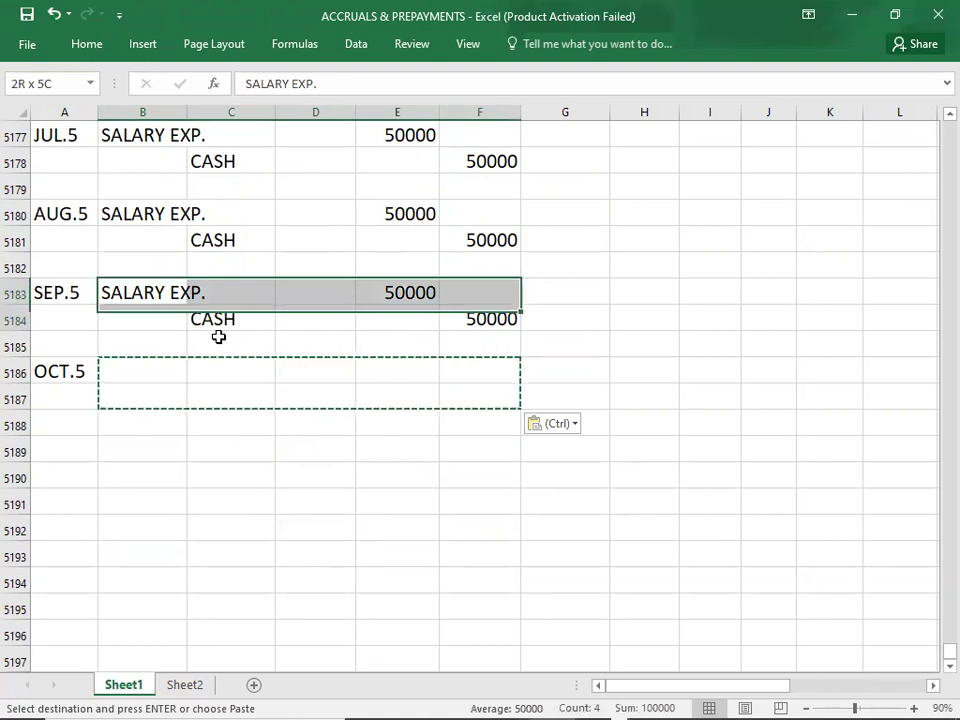
key("ctrl+c")
key("Down")
key("Down")
key("ctrl+v")
- Enter the date NOV.5 in A5189, leaving one blank row below the October entry
key("Left")
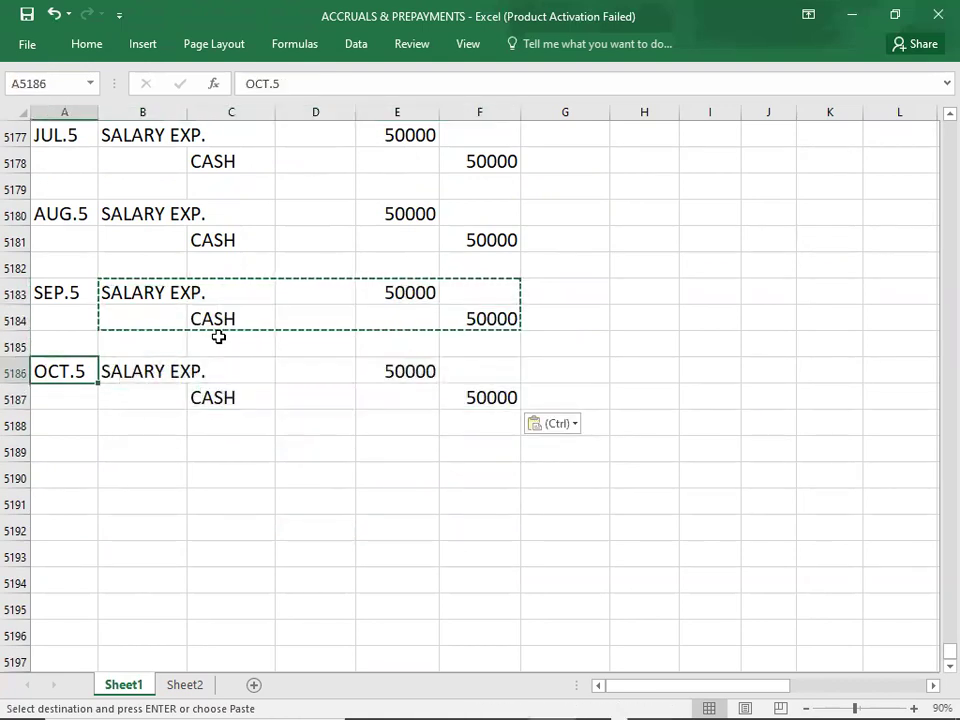
key("Down")
key("Down")
key("Down")
type("NO")
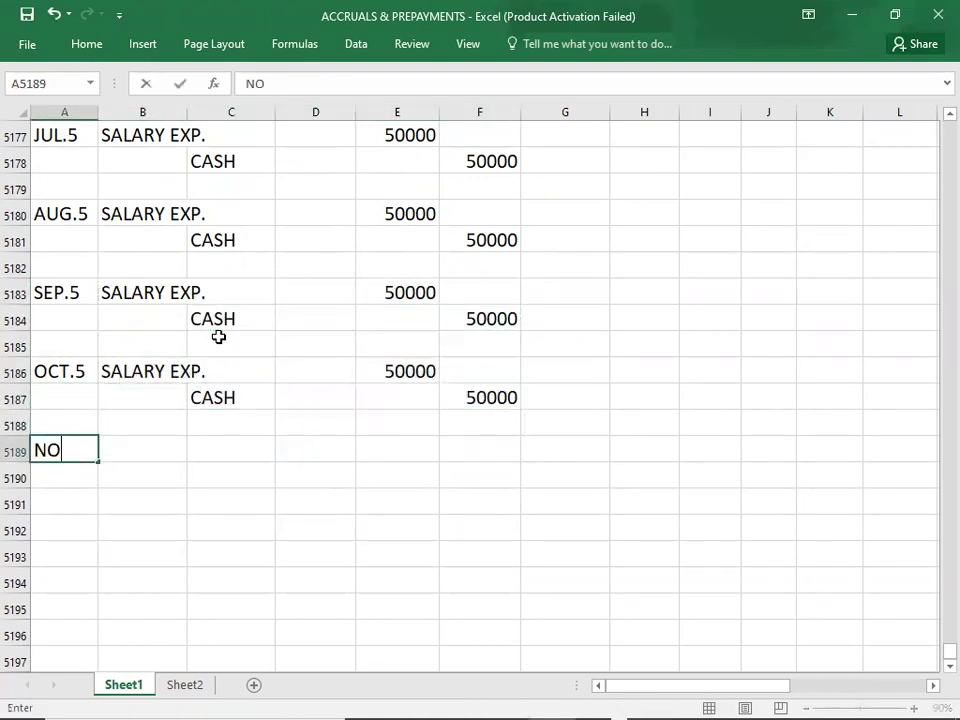
type("V.5")
key("Tab")
- Try to copy the October salary and cash lines to B5189 beside the NOV.5 date
key("Up")
key("Up")
key("Up")
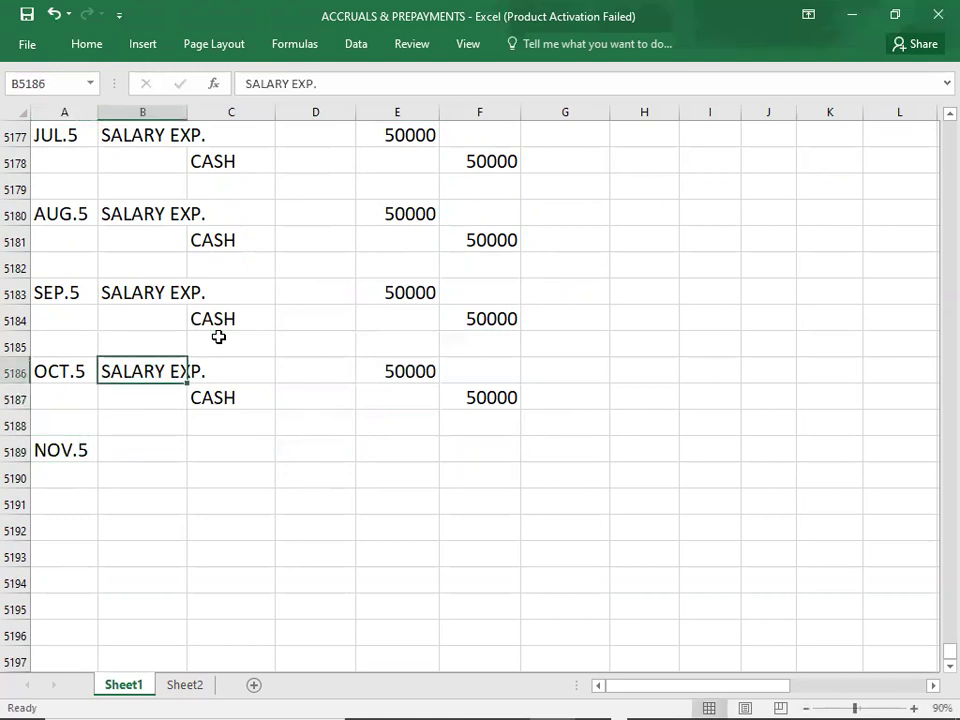
key("shift+Right")
key("shift+Right")
key("shift+Right")
key("shift+Right")
key("shift+Down")
key("ctrl+c")
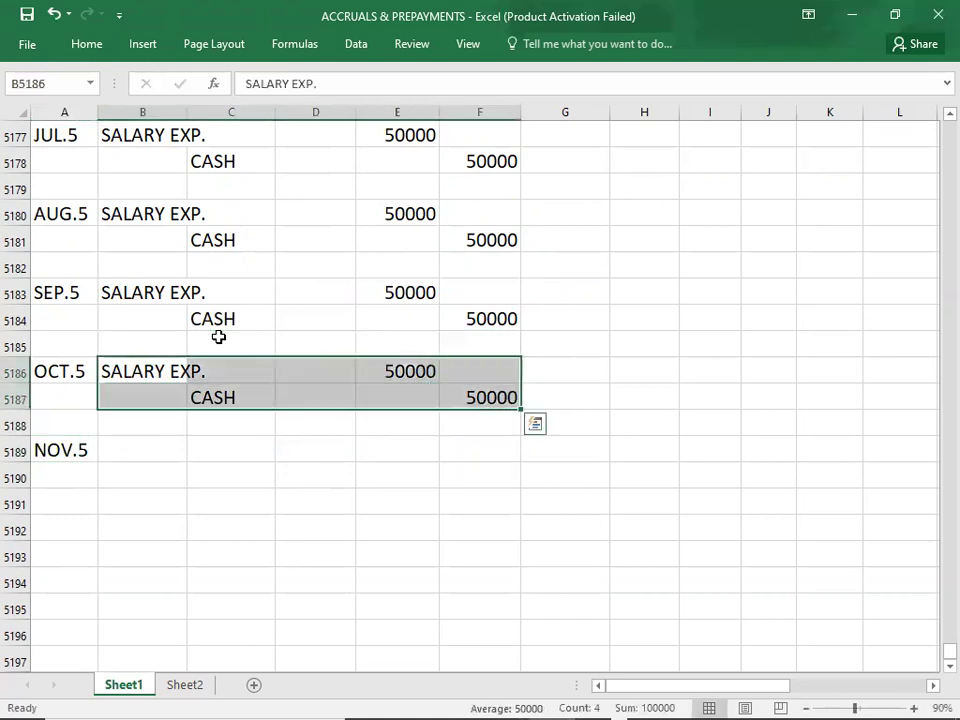
key("ctrl+Down")
key("ctrl+Up")
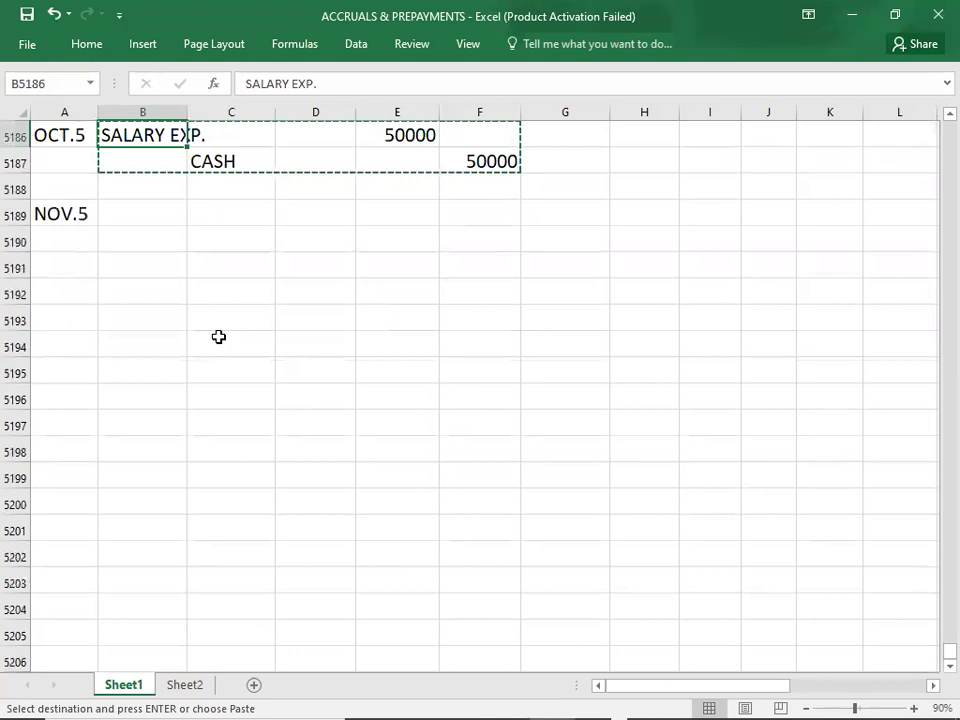
key("Down")
key("Down")
key("Down")
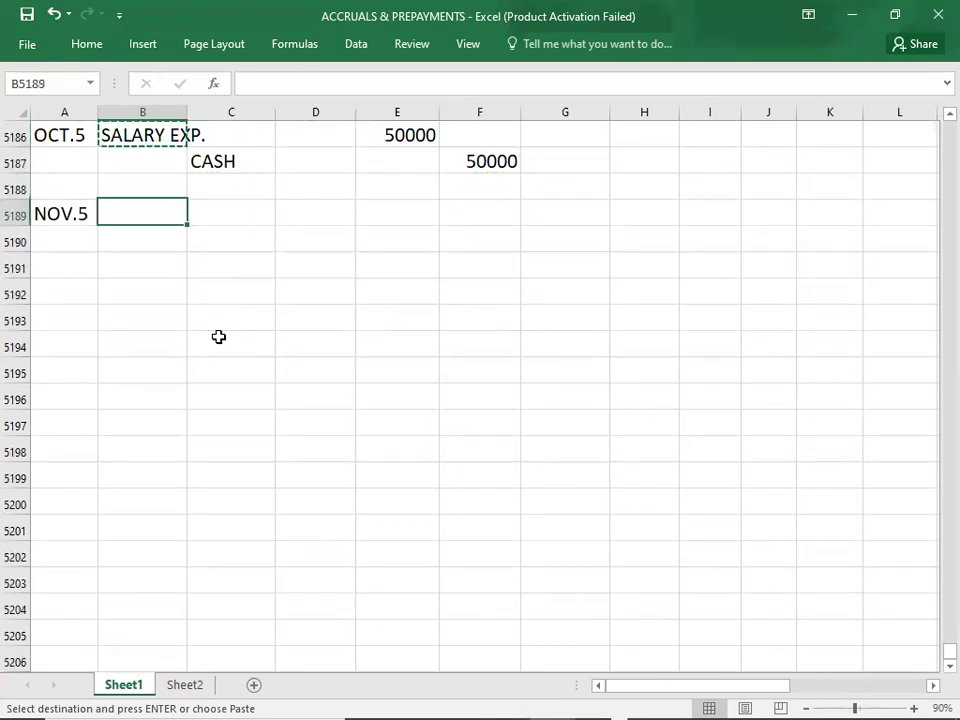
key("ctrl+v")
key("Up")
key("Up")
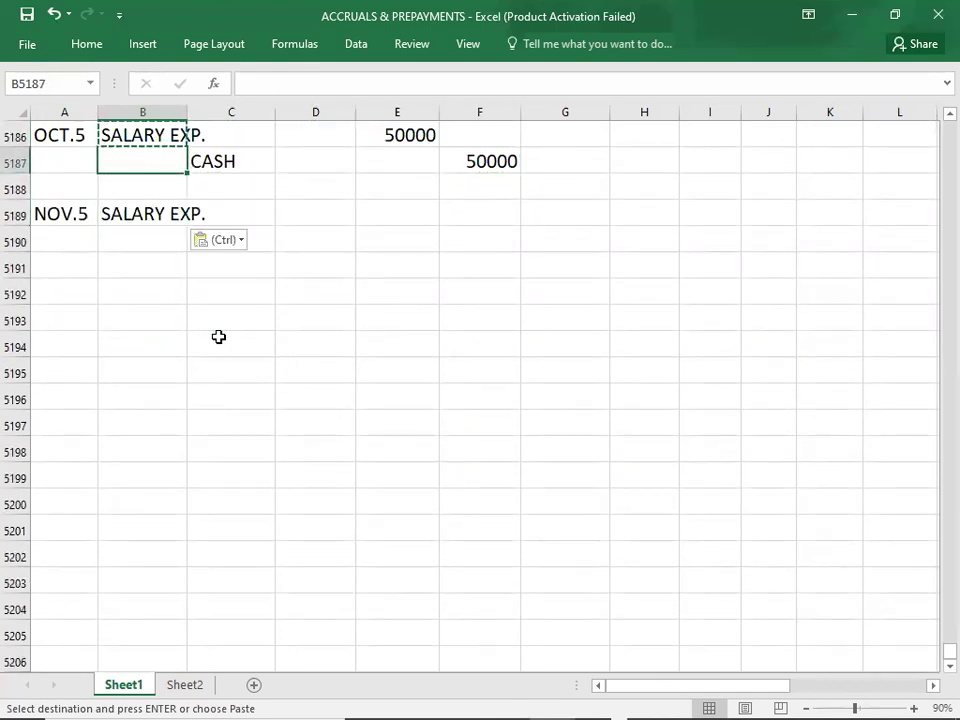
- Copy the October salary and cash lines with their amounts (B5186:F5187) to B5189 for the NOV.5 entry
key("shift+Right")
key("Up")
key("shift+Right")
key("shift+Right")
key("shift+Right")
key("shift+Right")
key("shift+Down")
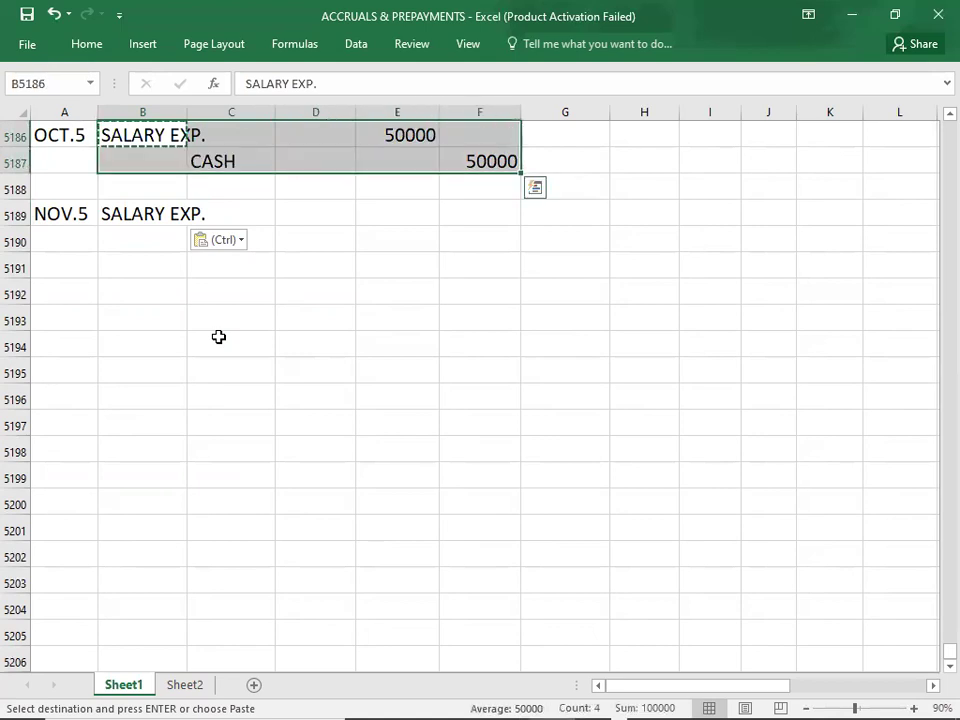
key("ctrl+c")
key("Down")
key("Down")
key("Down")
key("ctrl+v")
- Enter the date DEC.5 in A5192, leaving one blank row below the November entry
key("Down")
key("Down")
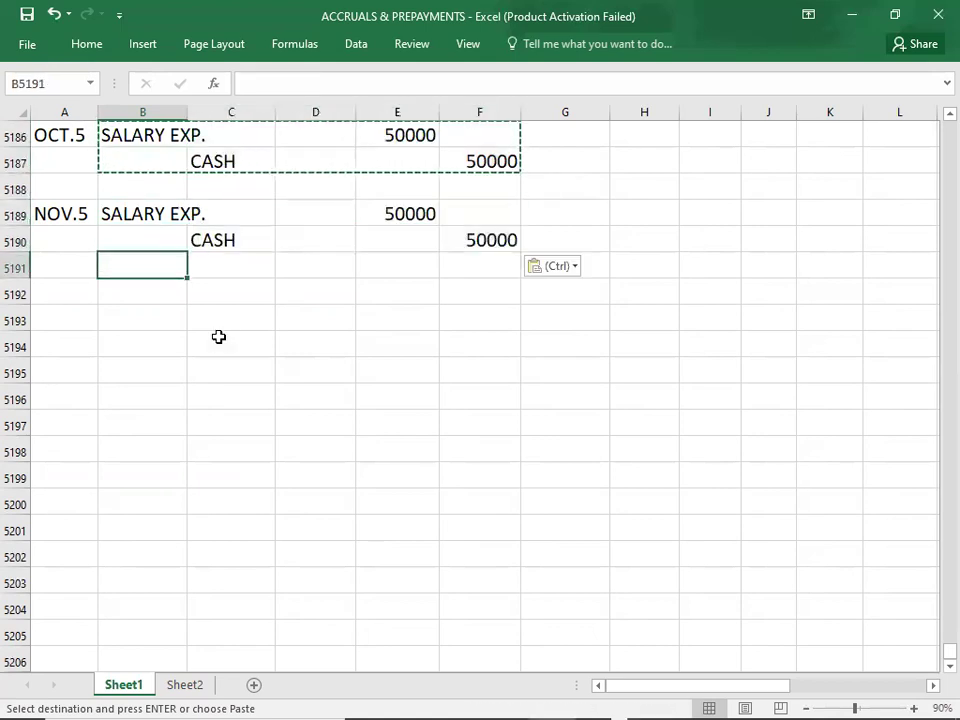
key("Down")
key("Left")
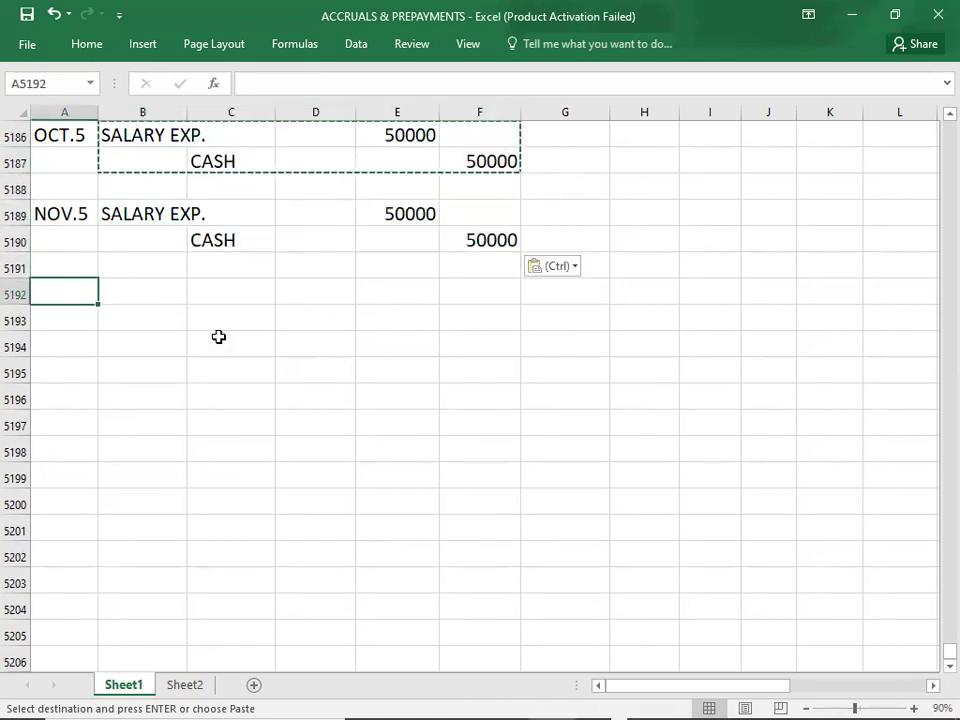
type("DEC.5")
- Copy the November salary and cash lines with their amounts (B5189:F5190) to B5192 for the DEC.5 entry
key("Up")
key("Up")
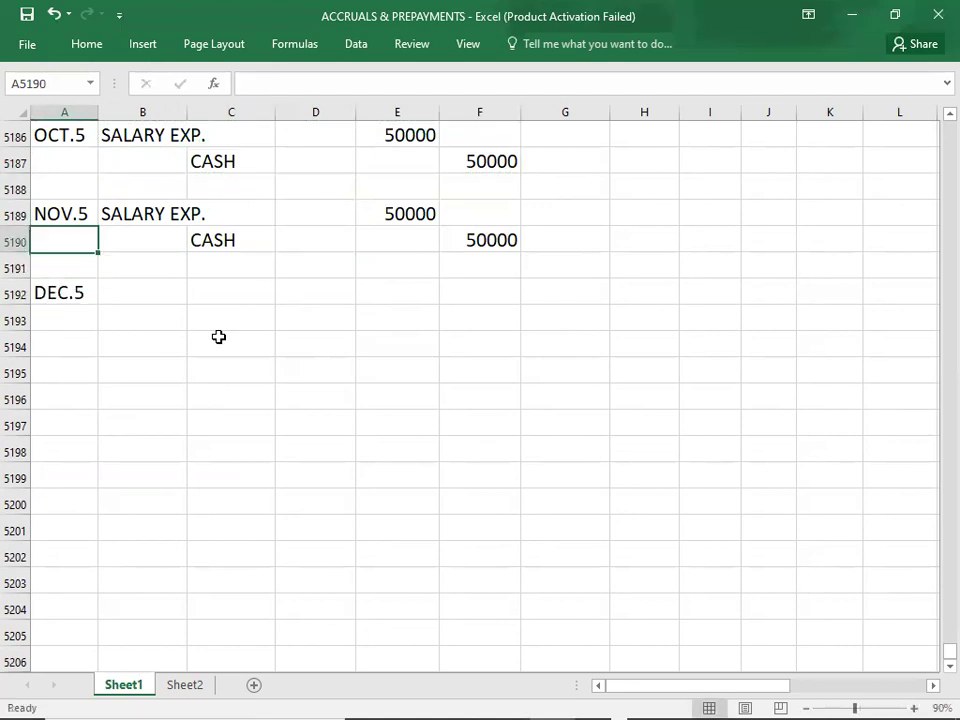
key("Up")
key("Right")
key("Right")
key("Right")
key("Left")
key("Left")
key("Left")
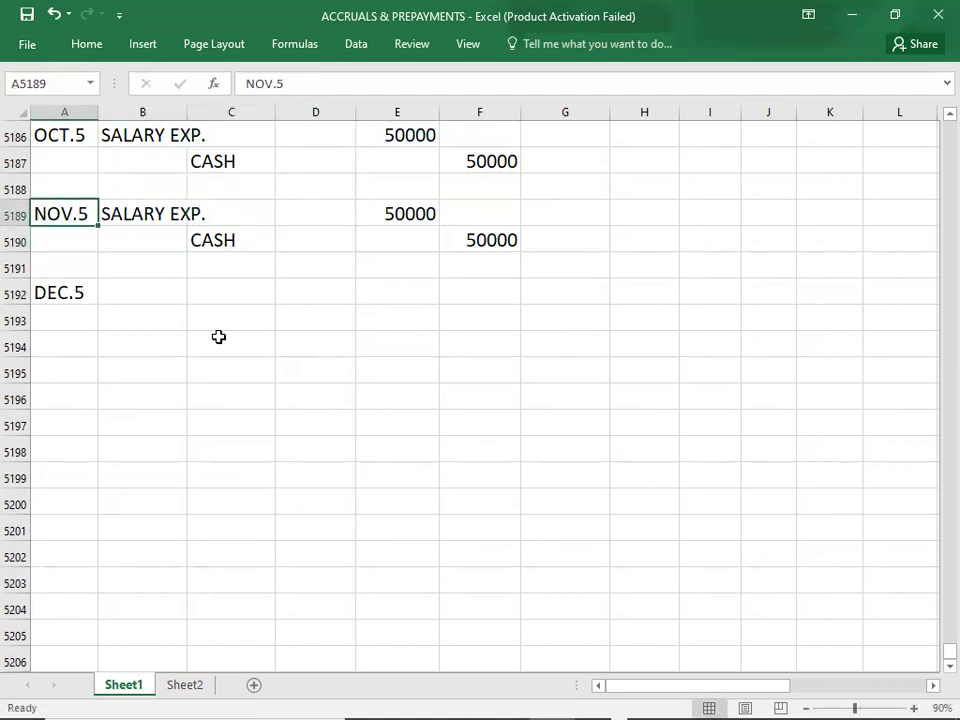
key("shift+Right")
key("shift+Right")
key("Right")
key("shift+Right")
key("shift+Right")
key("shift+Right")
key("shift+Right")
key("shift+Down")
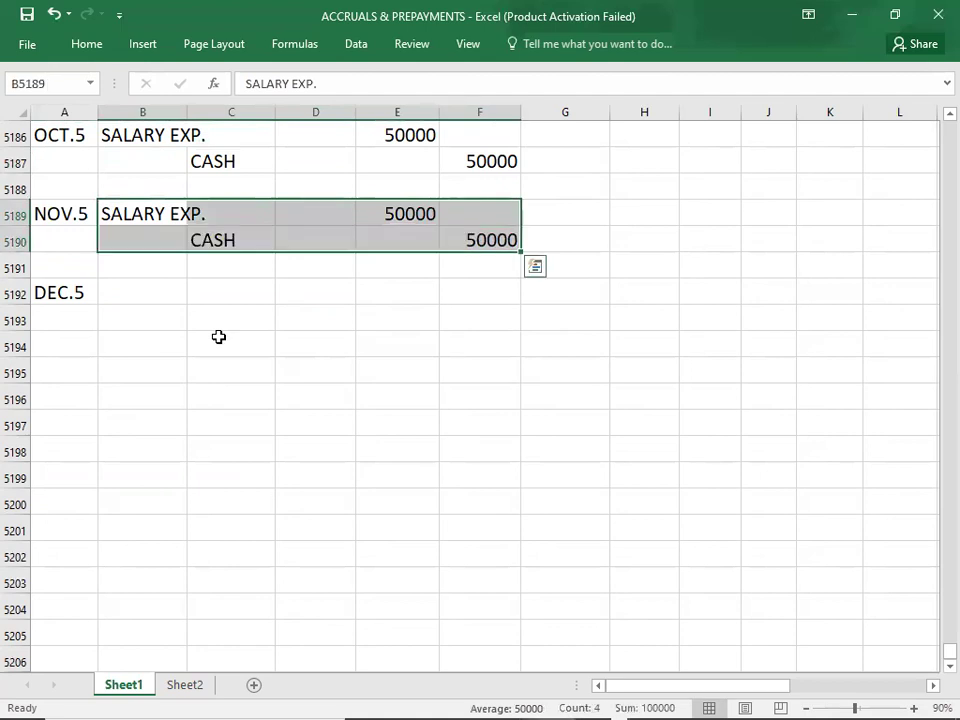
key("ctrl+c")
key("Down")
key("Down")
key("Down")
key("ctrl+v")
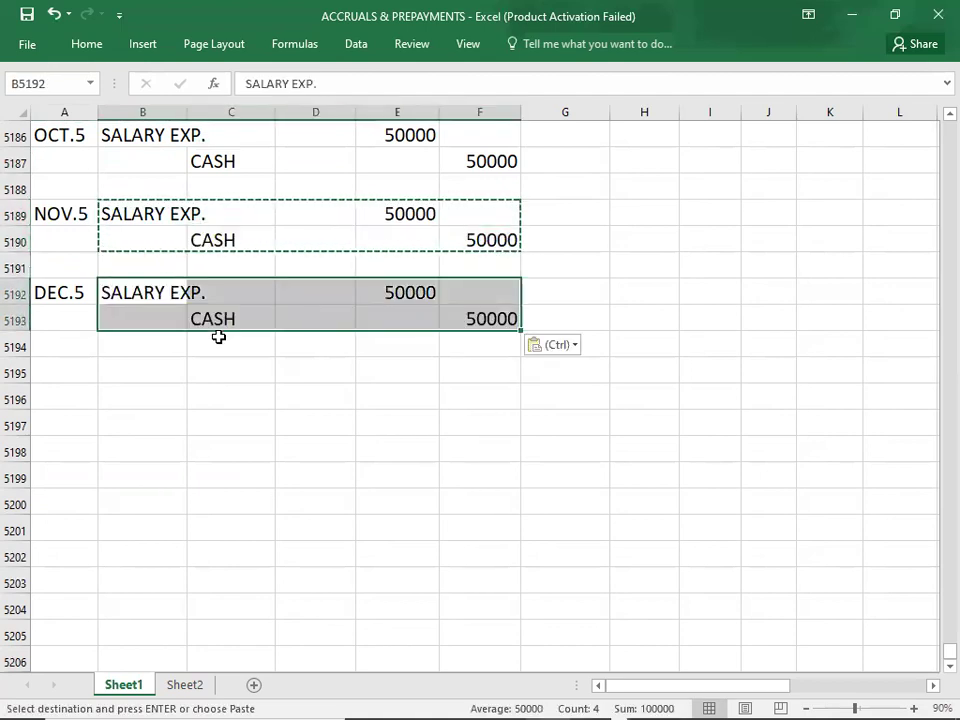
- Enter the date JAN.5 in A5195 in capitals, leaving one blank row below the December entry
key("Down")
key("Down")
key("Down")
key("Left")
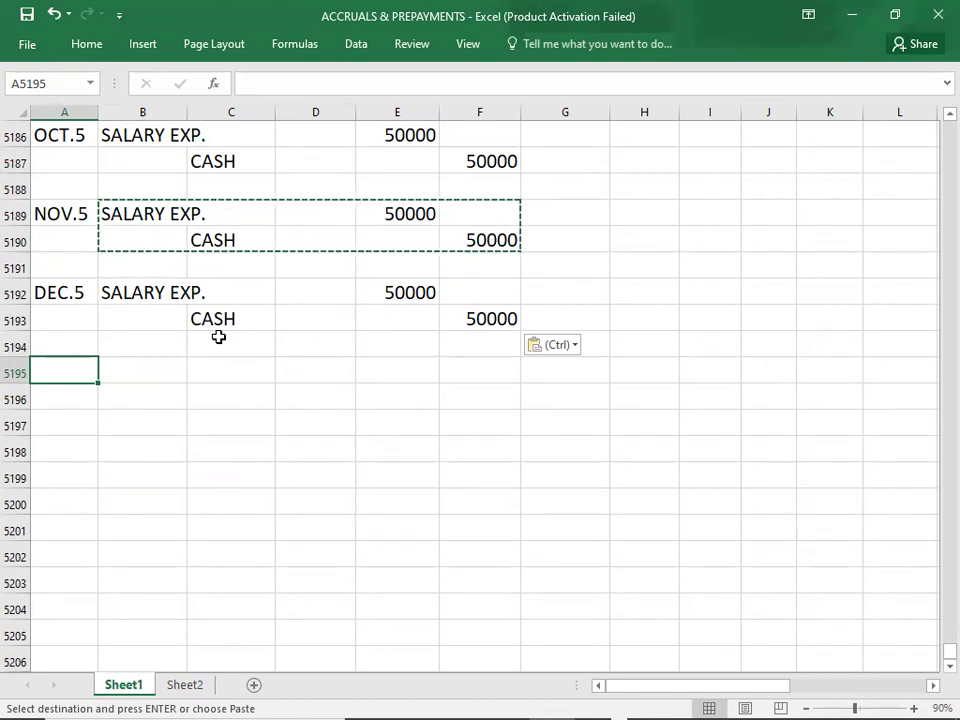
type("jan.5")
key("BackSpace")
key("BackSpace")
key("BackSpace")
key("BackSpace")
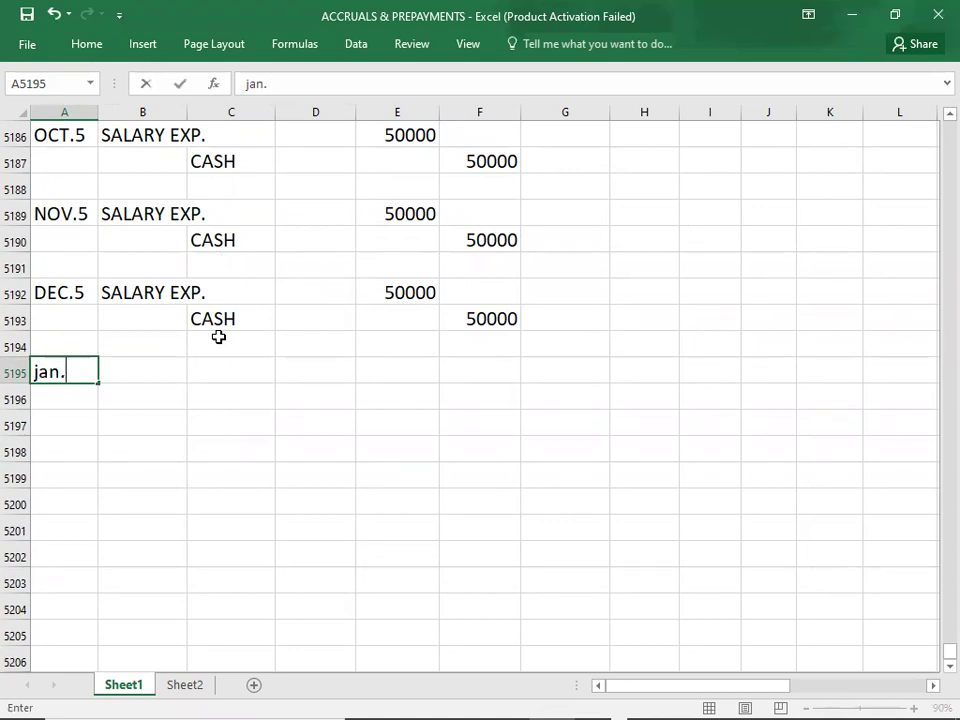
type("AN.5")
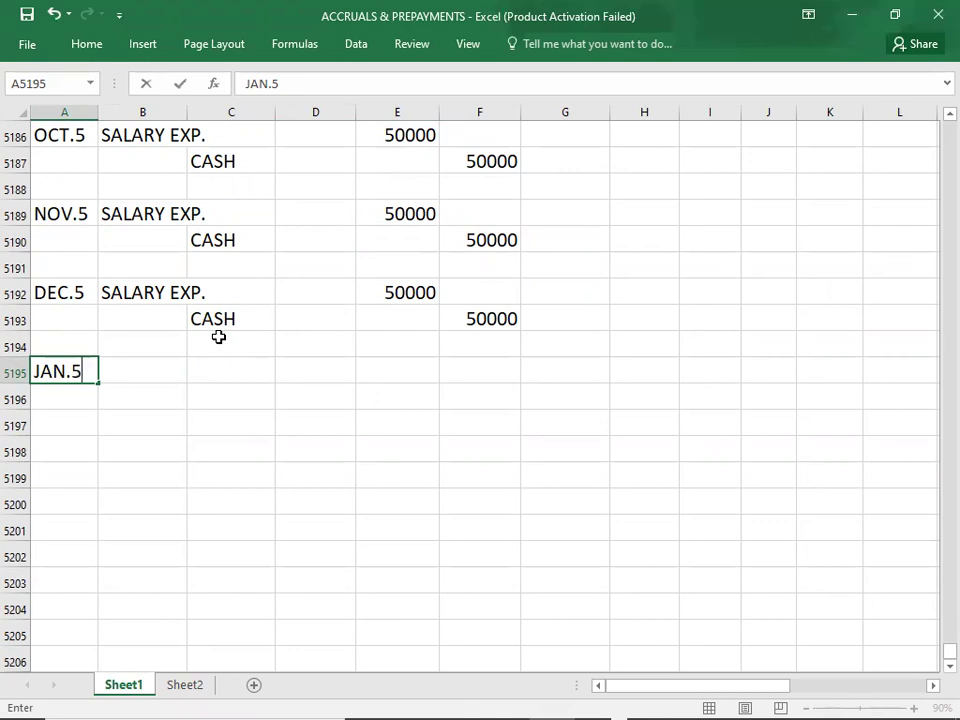
- Review the monthly salary entries in the journal, going back up to the JAN.1 row at A5161
key("Up")
key("Up")
key("Up")
key("Up")
key("Up")
key("Up")
key("Up")
key("Up")
key("Up")
key("Up")
key("Up")
key("Up")
key("Up")
key("Up")
key("Up")
key("Up")
key("Up")
key("Up")
key("Up")
key("Up")
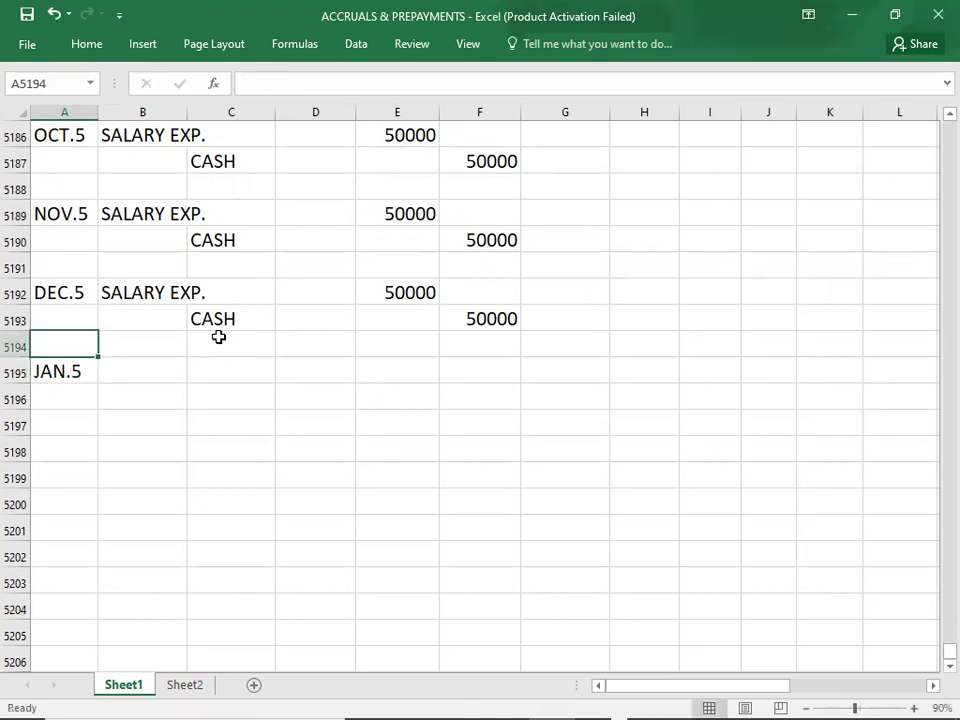
key("Up")
key("Up")
key("Up")
key("Up")
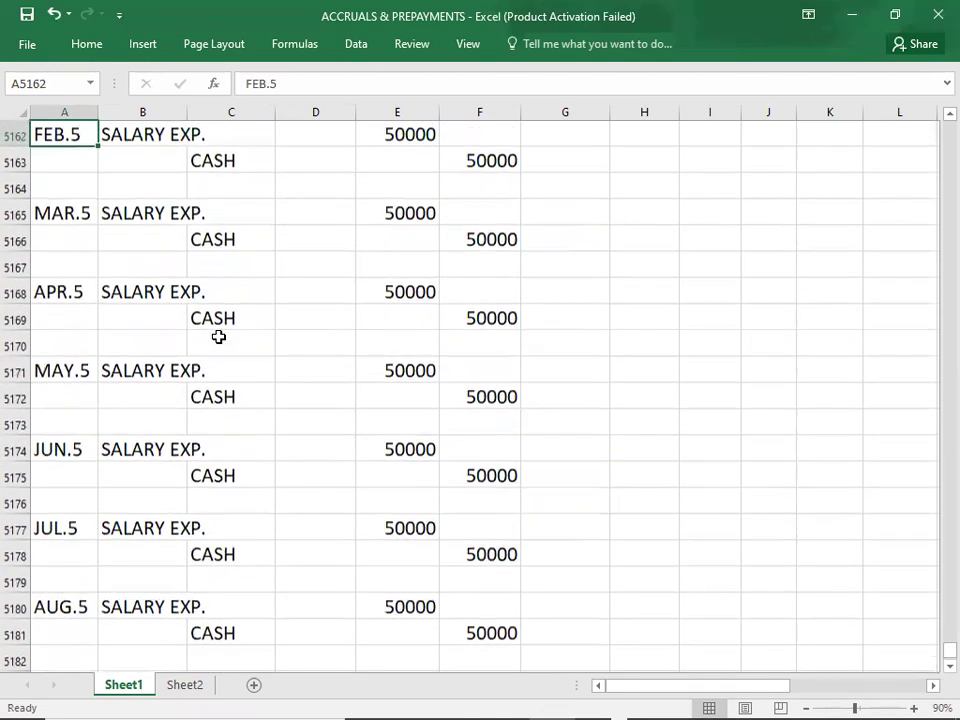
key("Down")
key("Down")
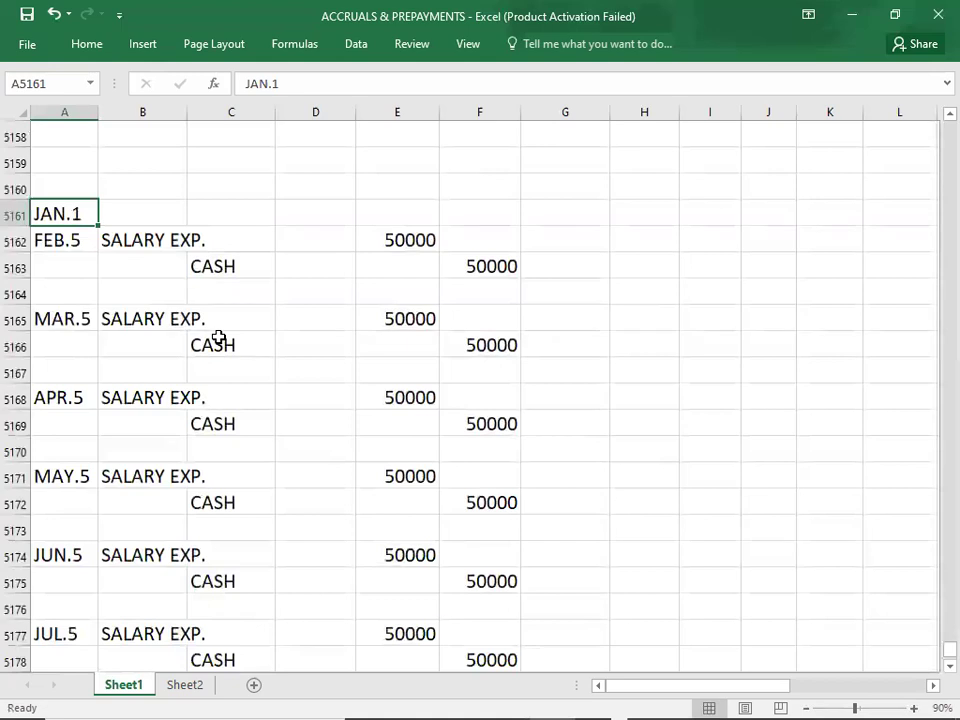
- Review the monthly salary entries from the JAN.1 row down to the JAN.5 date in A5195
key("Down")
key("Down")
key("Down")
key("Down")
key("Down")
key("Down")
key("Down")
key("Down")
key("Down")
key("Down")
key("Down")
key("Down")
key("Down")
key("Down")
key("Down")
key("Down")
key("Down")
key("Down")
key("Down")
key("Down")
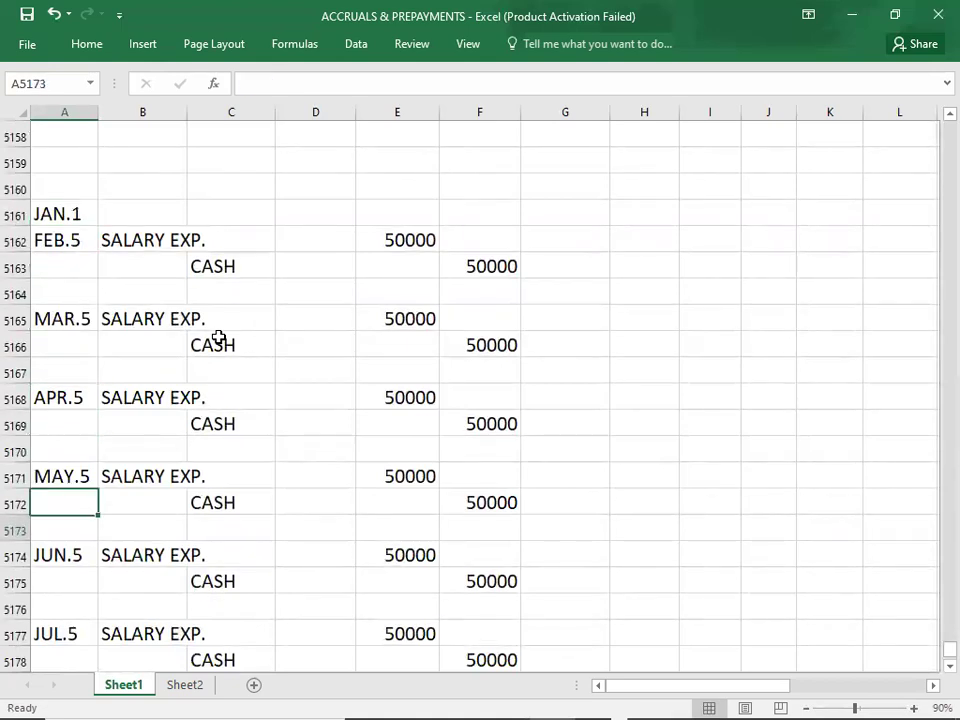
key("Down")
key("Down")
key("Down")
key("Down")
key("Down")
key("Down")
key("Down")
key("Down")
key("Down")
key("Down")
key("Down")
key("Down")
key("Down")
key("Down")
key("Down")
key("Down")
key("Down")
key("Down")
key("Down")
key("Down")
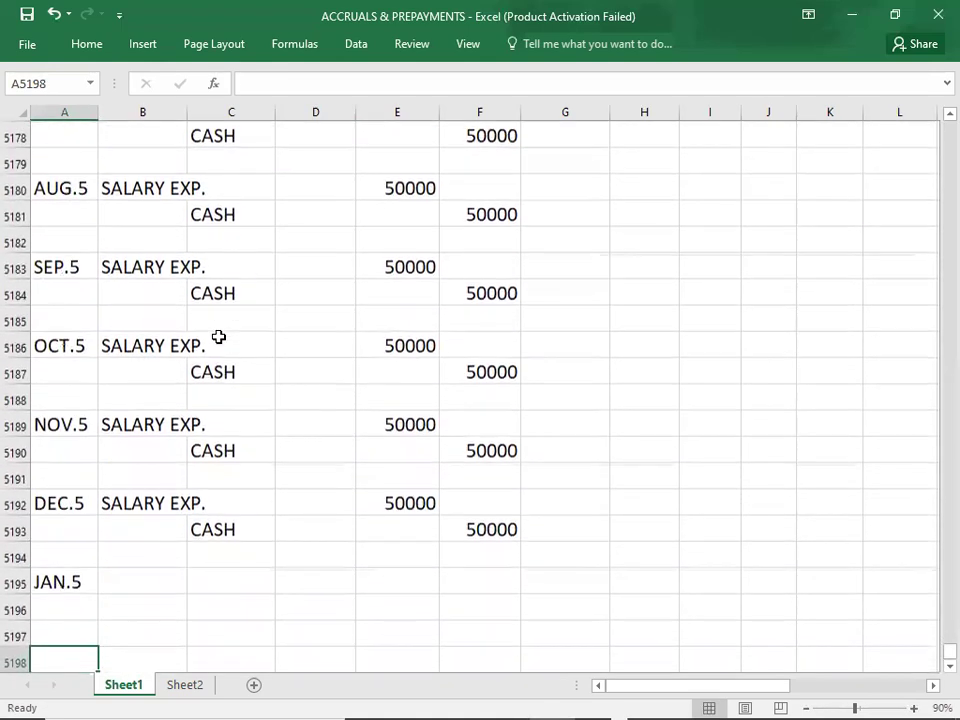
key("Down")
key("Down")
key("Down")
key("Down")
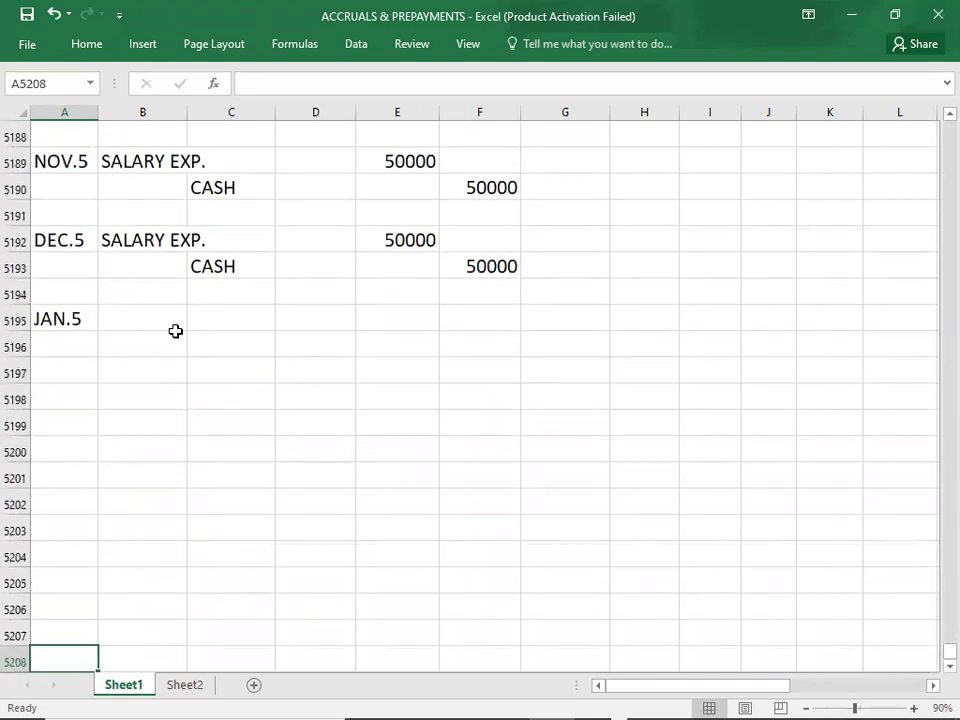
left_click(81, 322)
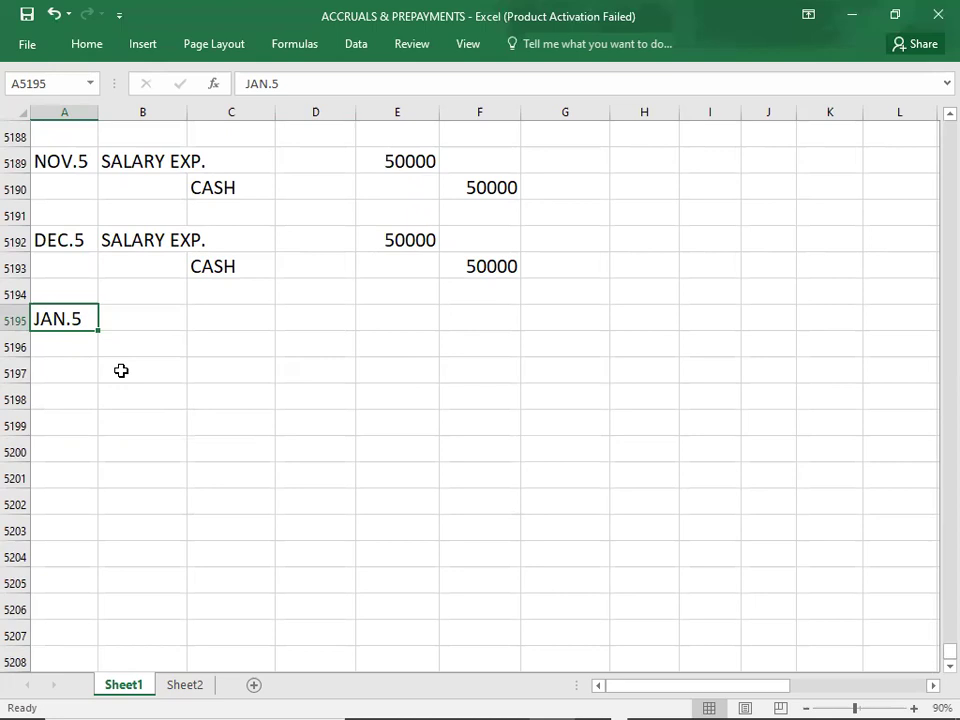
- Switch to the PowerPoint slide show and reveal the accrual concept slide with its definition
key("alt+Tab")
key("alt+Tab")
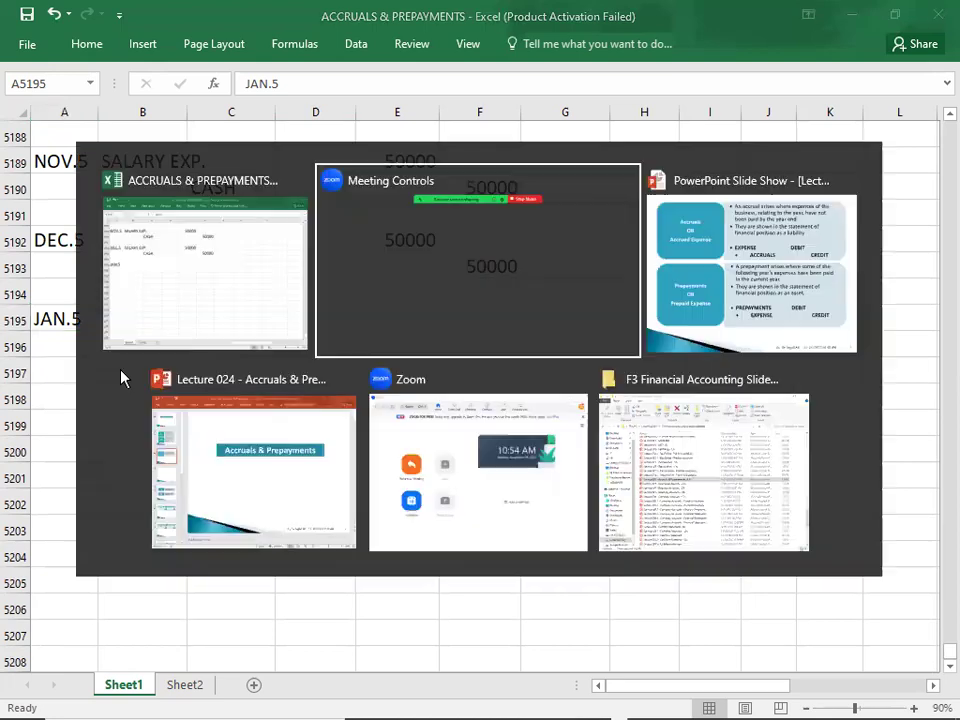
key("Right")
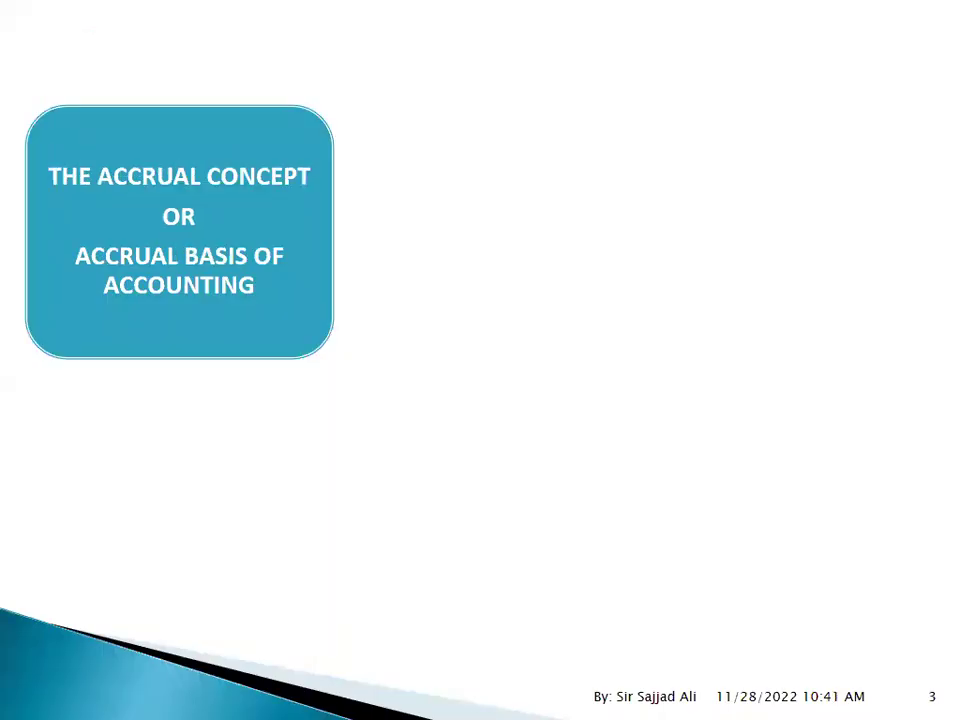
key("Right")
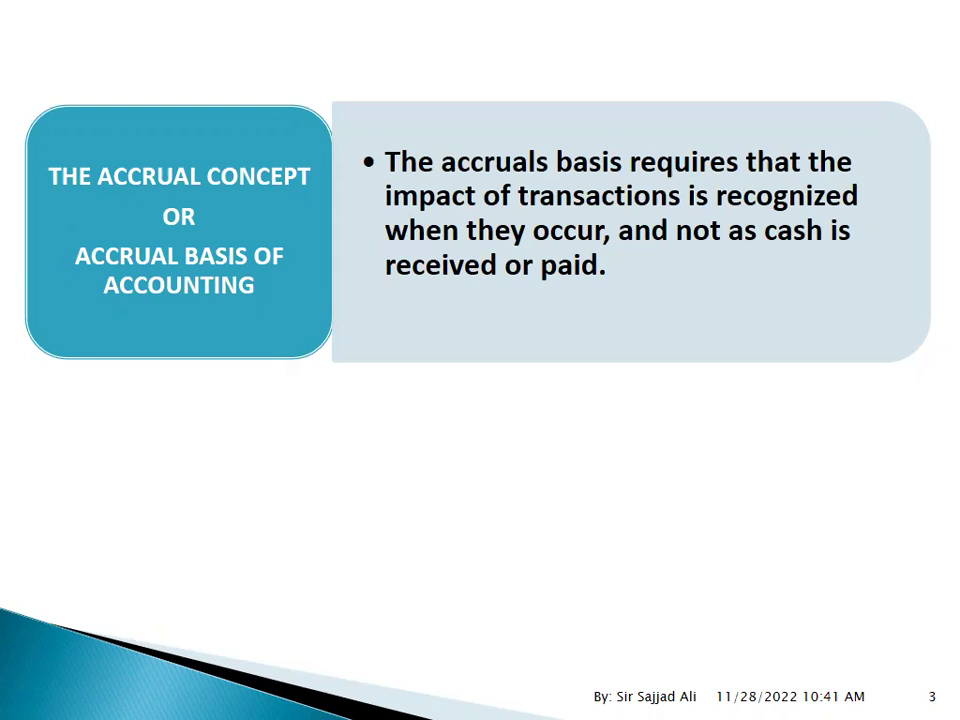
- Switch back to the Excel workbook and replace the date in A5195 with DEC.31
key("alt+Tab")
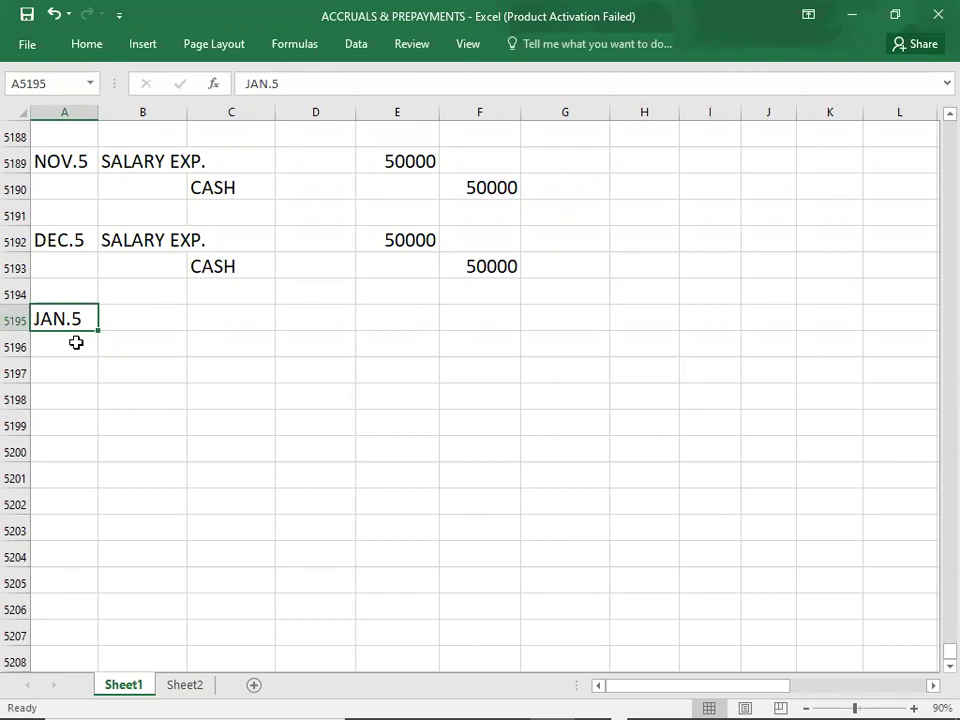
type("DEC.")
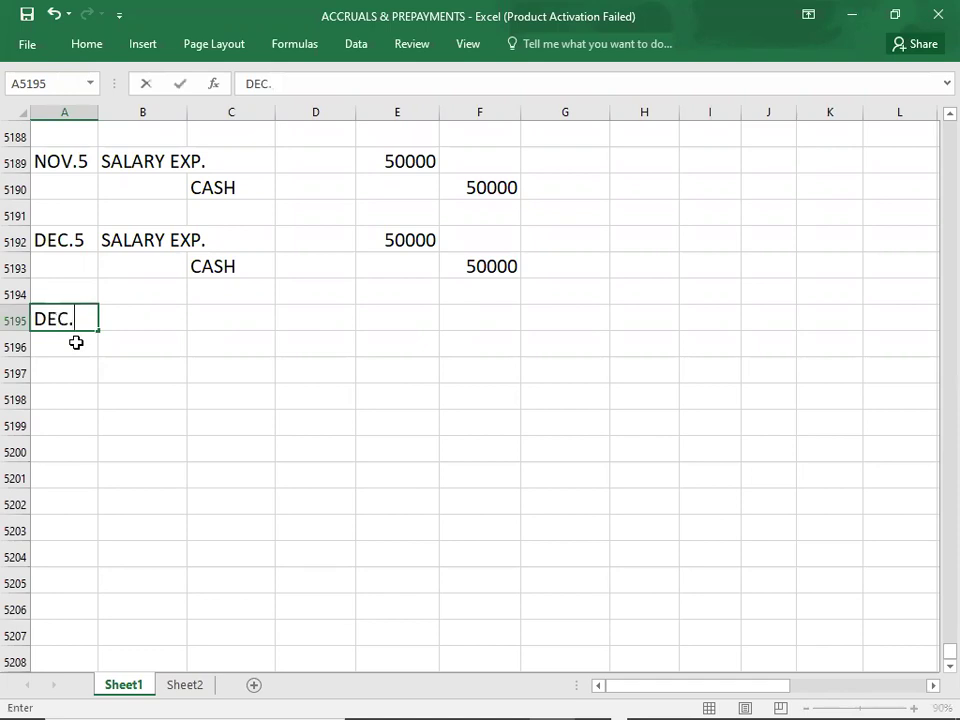
type("31")
key("Tab")
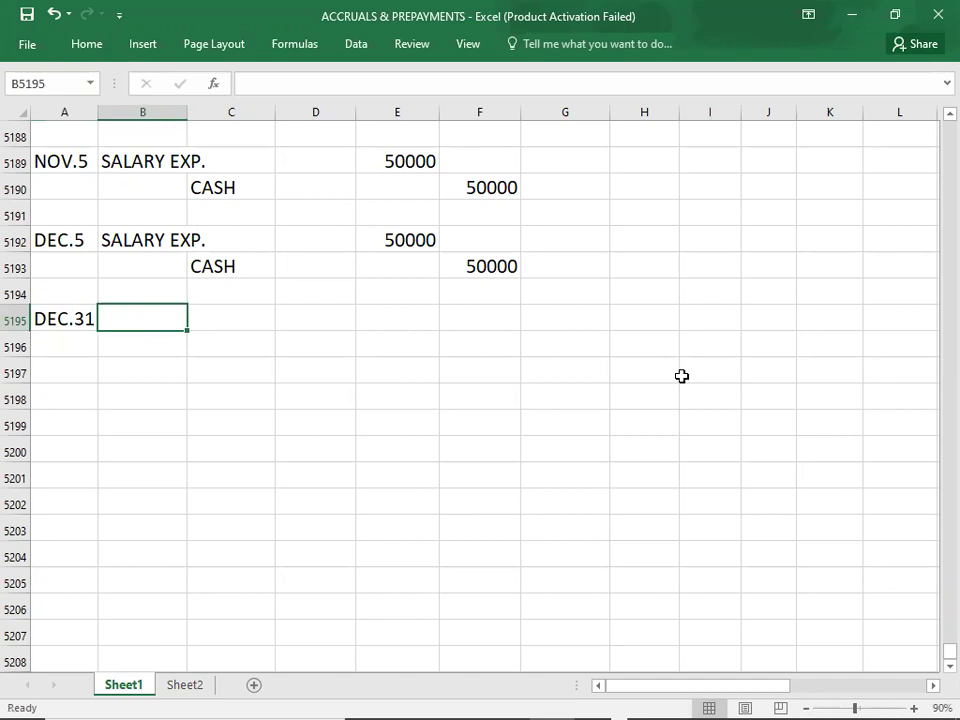
- Copy the SALARY EXP. label from B5192 to B5195 for the DEC.31 entry
key("Up")
key("Up")
key("Up")
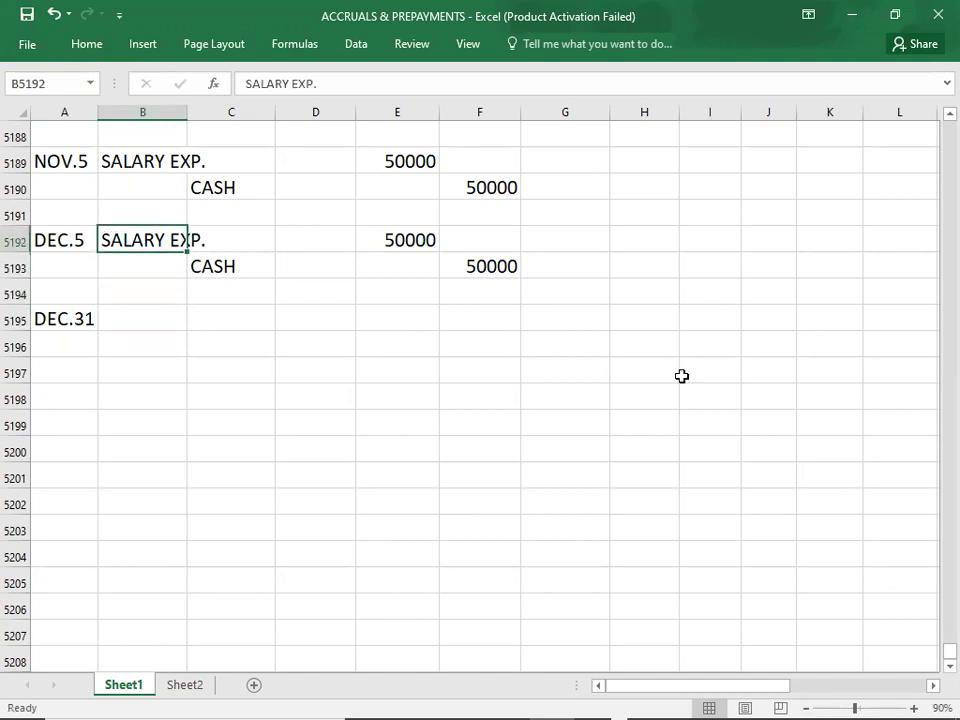
key("ctrl+c")
key("Down")
key("Down")
key("Down")
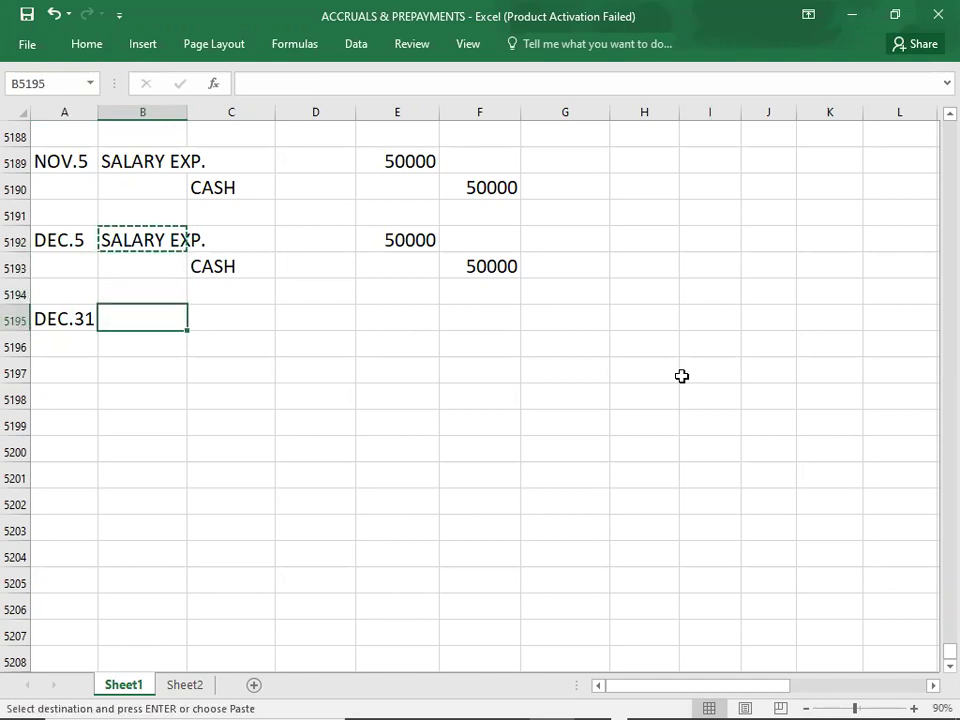
key("ctrl+v")
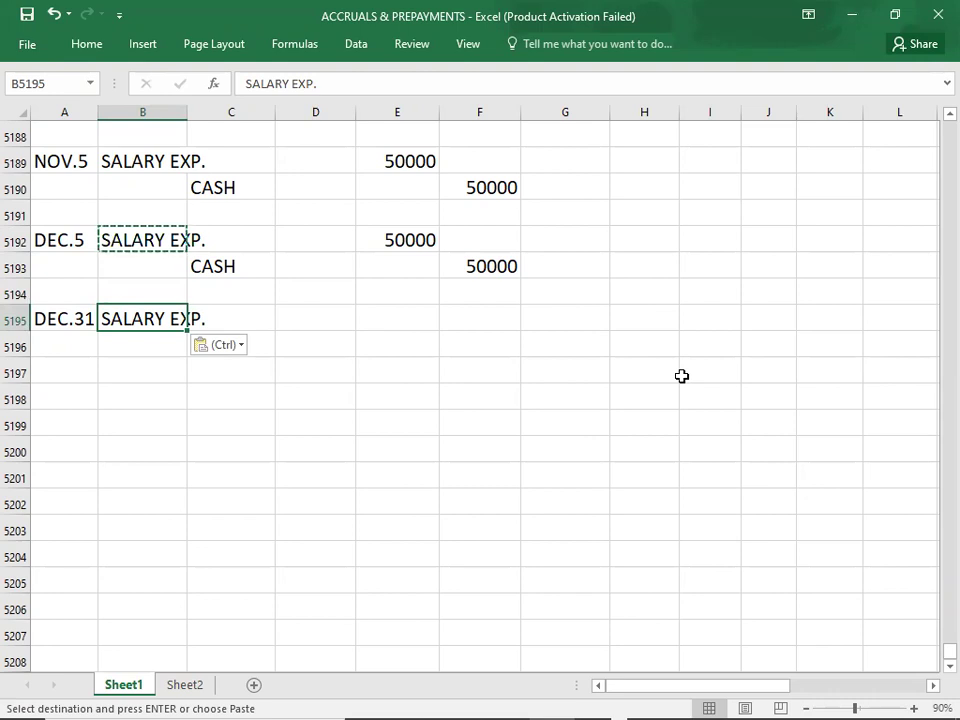
- Enter ACCRUAL/ACCRUED SALARY in C5196 as the credit account of the DEC.31 entry
left_click(554, 430)
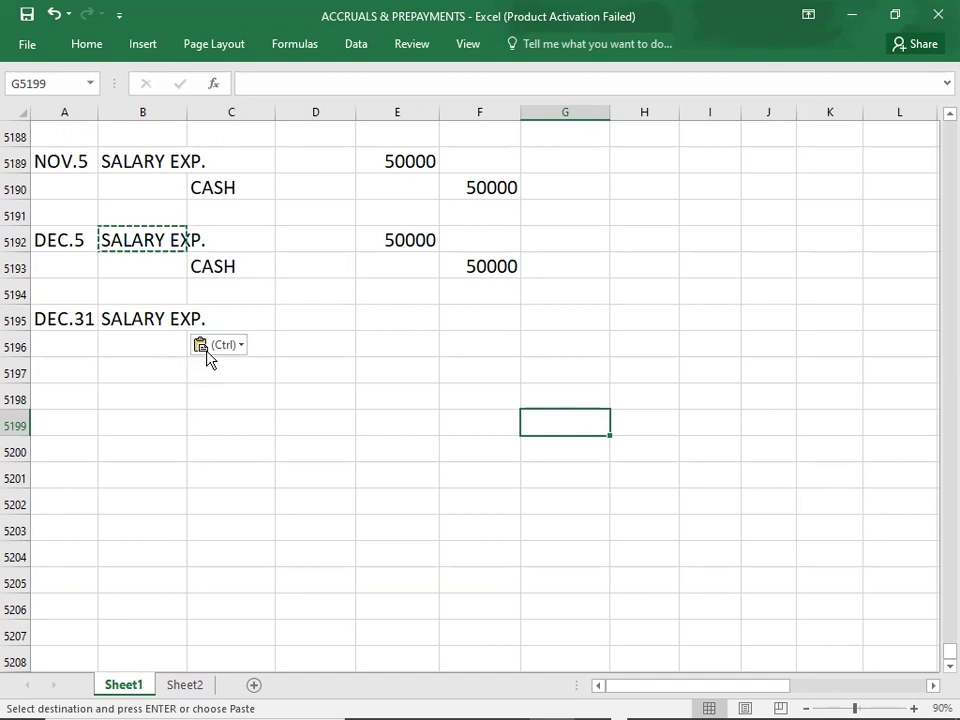
left_click(276, 352)
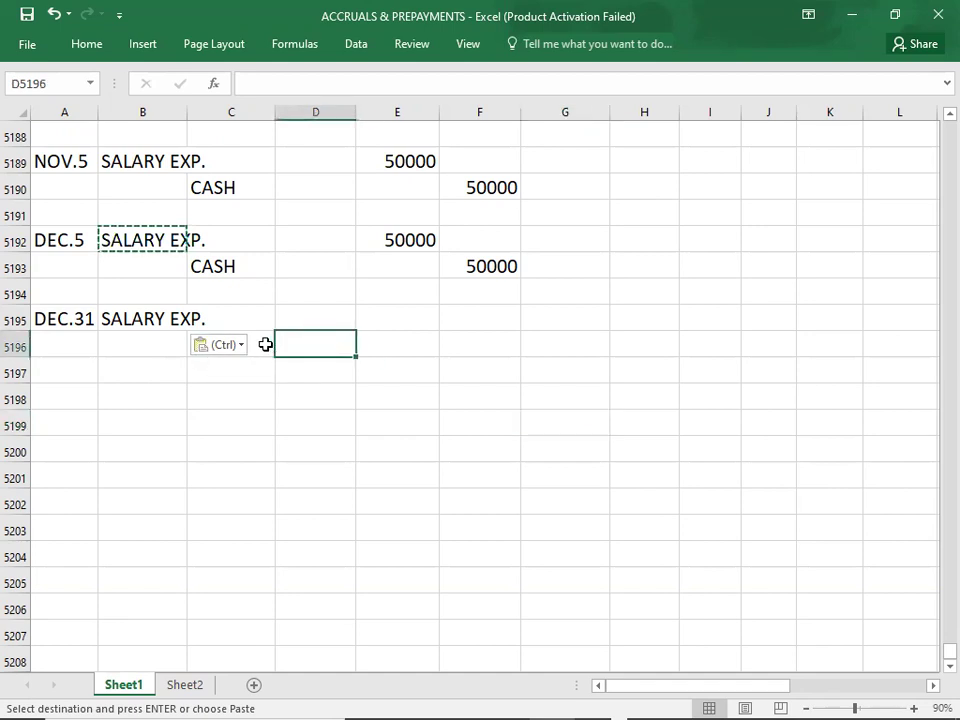
left_click(266, 345)
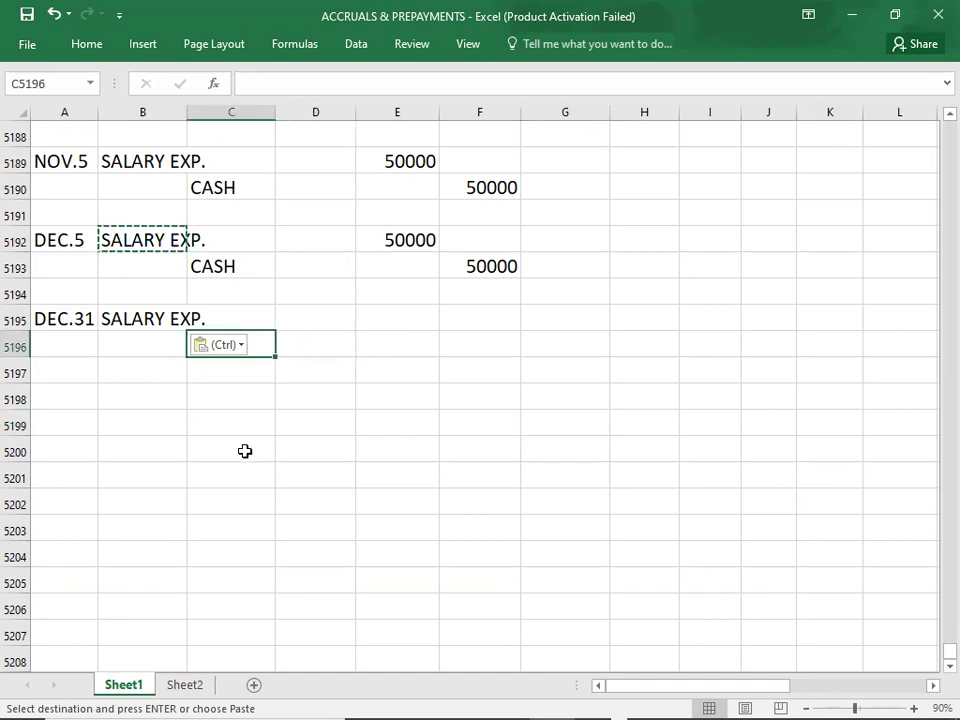
type("ACCRU")
type("AL")
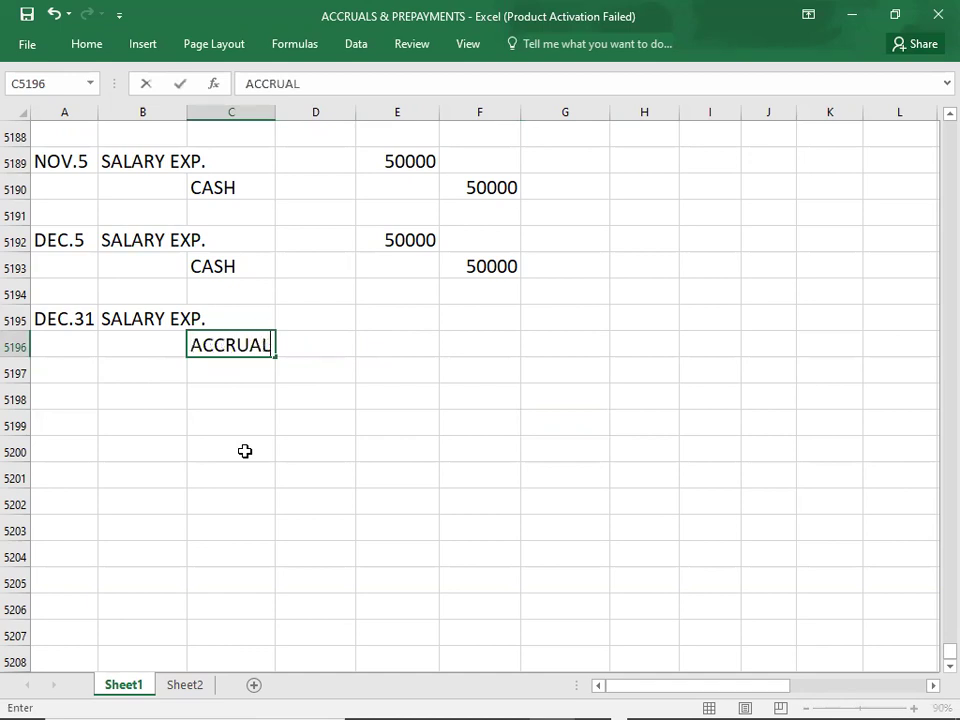
type("/ACR")
key("BackSpace")
type("C")
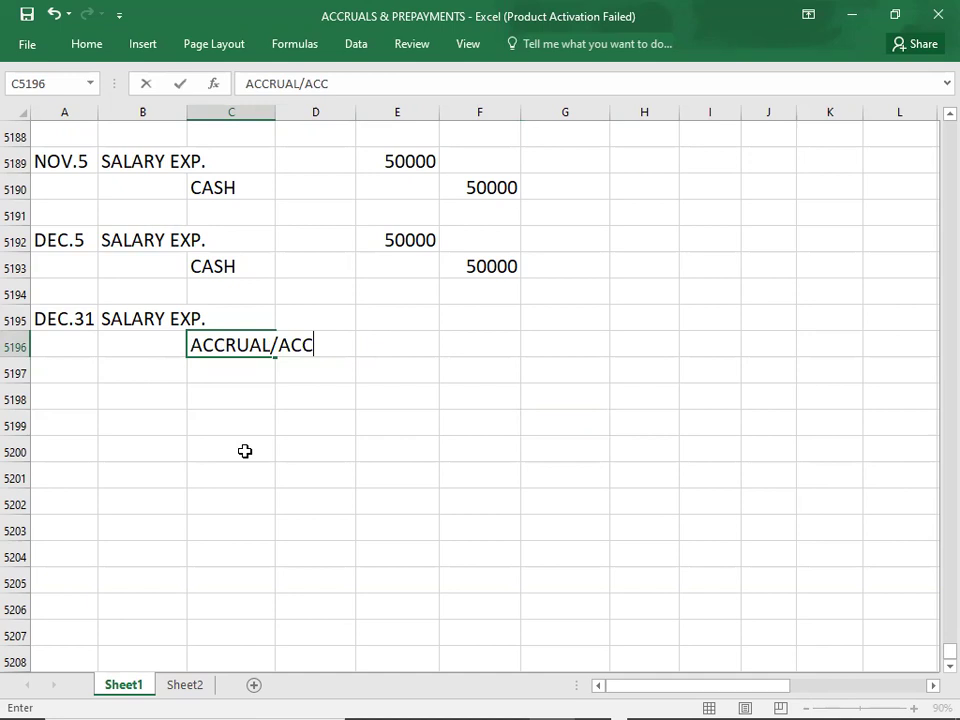
type("RUED SALARY")
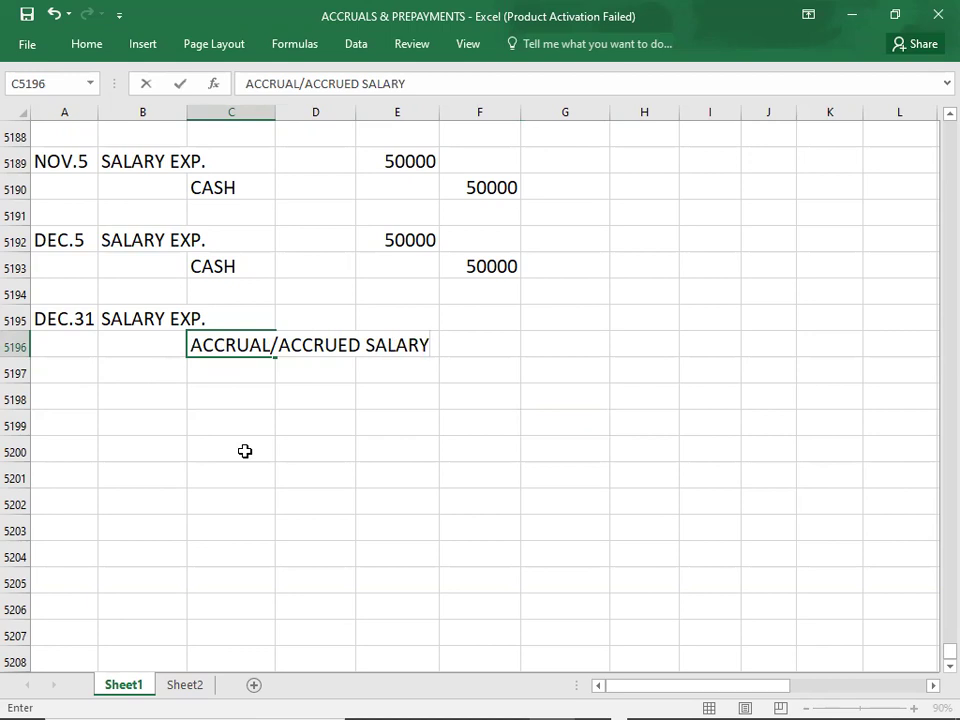
- Enter 50000 as the salary expense debit in E5195 and 50000 as the accrued salary credit in F5196
key("Up")
key("Right")
key("Right")
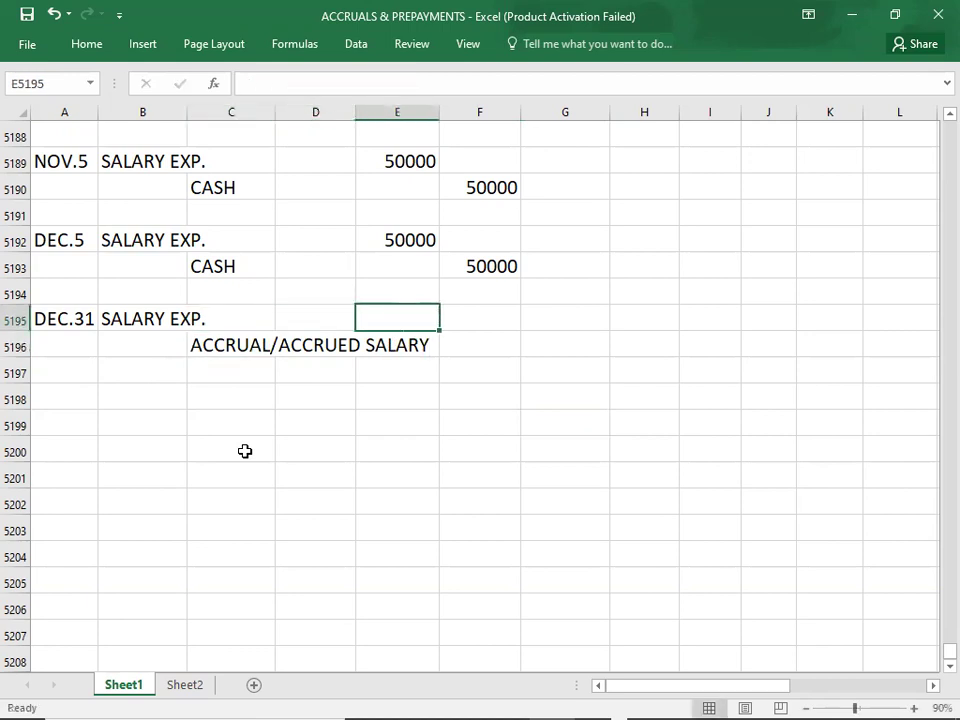
type("5000")
key("Return")
key("Right")
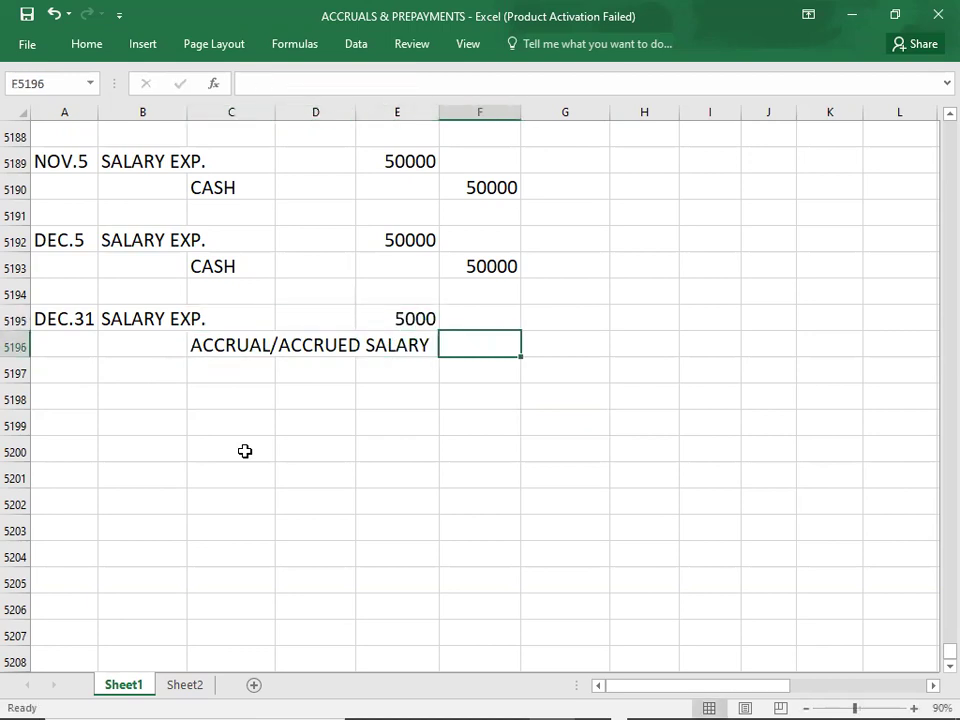
key("Right")
key("Left")
type("50000")
key("Up")
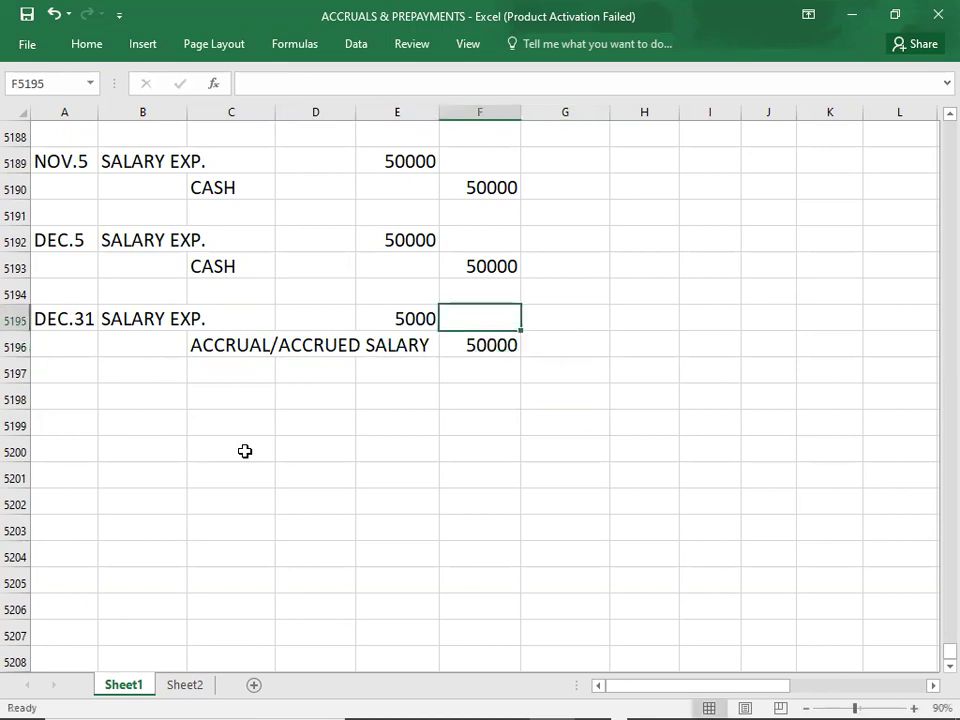
key("Left")
type("50000")
key("Down")
- Narrow column B slightly, bringing the credit account names closer to the dates
key("Down")
key("Down")
key("Down")
left_click_drag(188, 113, 162, 119)
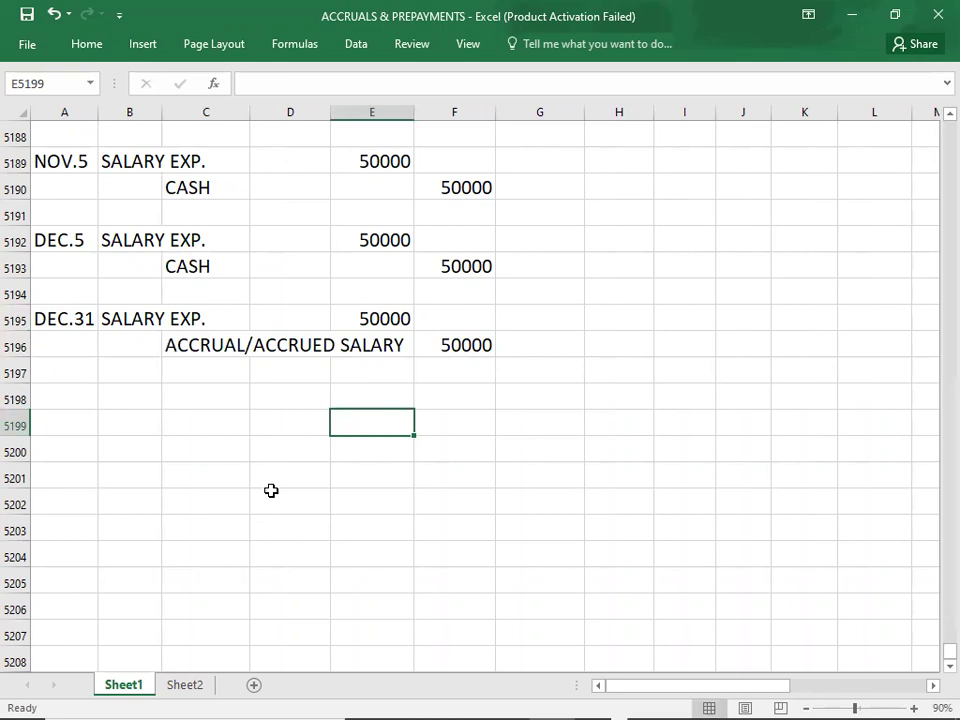
- Select the salary expense cells from B5195 up to B5162 to count the year's salary entries
left_click(131, 318)
key("shift+Up")
key("shift+Up")
key("shift+Up")
key("shift+Up")
key("shift+Up")
key("shift+Up")
key("shift+Up")
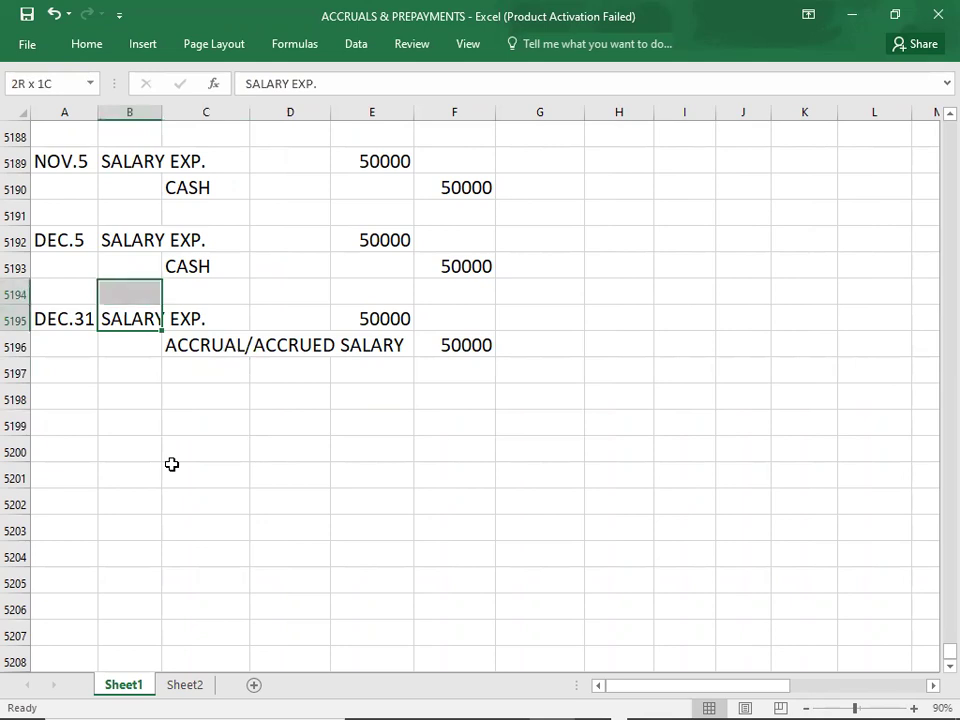
key("shift+Up")
key("shift+Up")
key("shift+Up")
key("shift+Up")
key("shift+Up")
key("shift+Up")
key("shift+Up")
key("shift+Up")
key("shift+Up")
key("shift+Up")
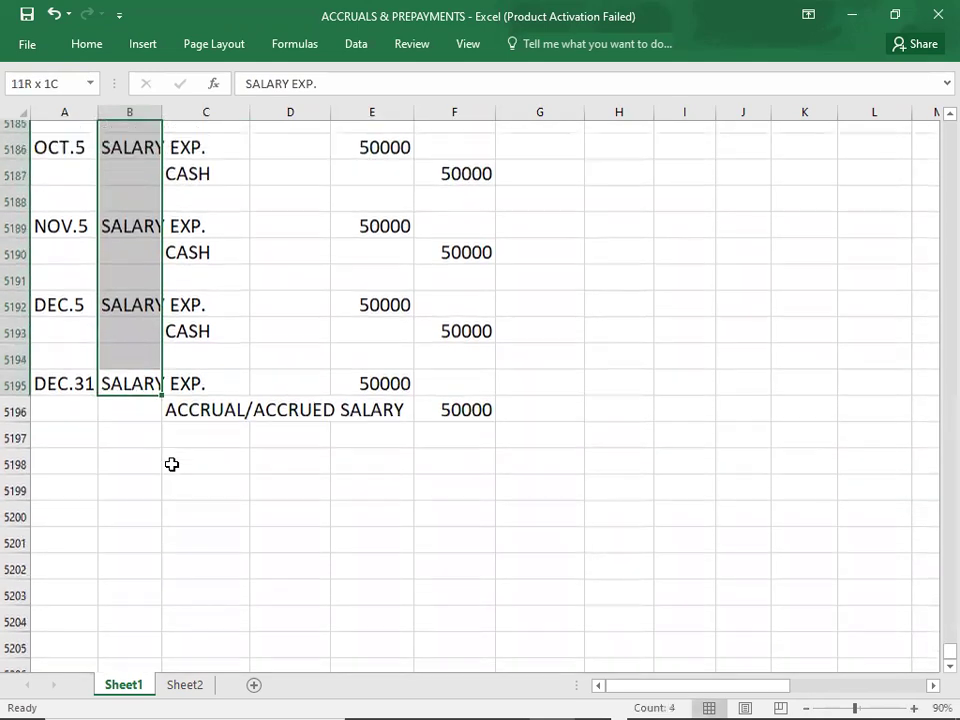
key("shift+Up")
key("shift+Up")
key("shift+Up")
key("shift+Up")
key("shift+Up")
key("shift+Up")
key("shift+Up")
key("shift+Up")
key("shift+Up")
key("shift+Up")
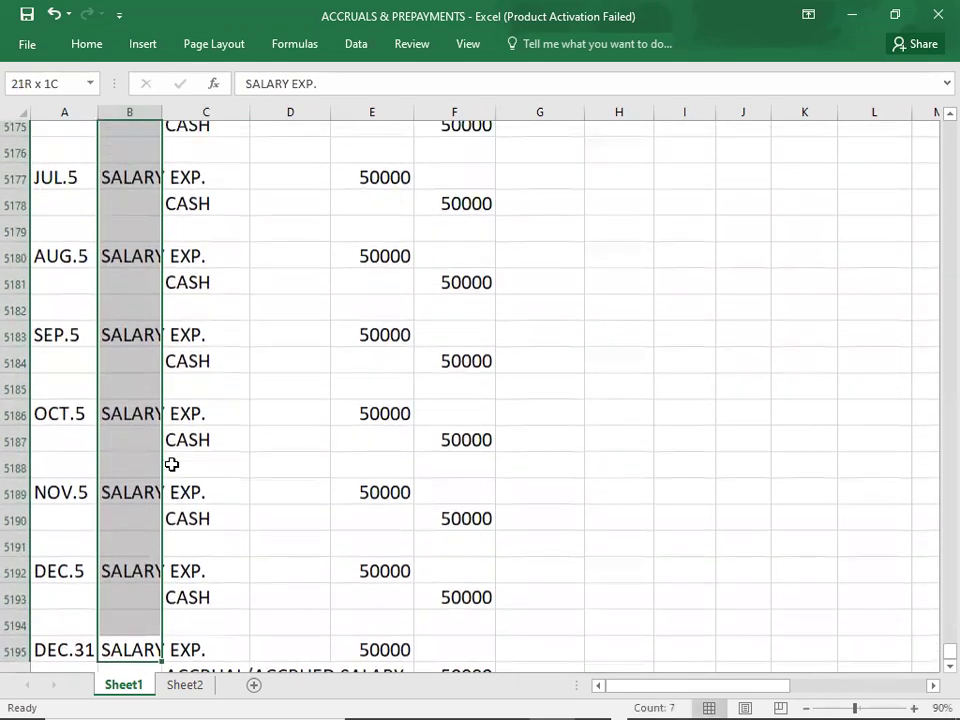
key("shift+Up")
key("shift+Up")
key("shift+Up")
key("shift+Up")
key("shift+Up")
key("shift+Up")
key("shift+Up")
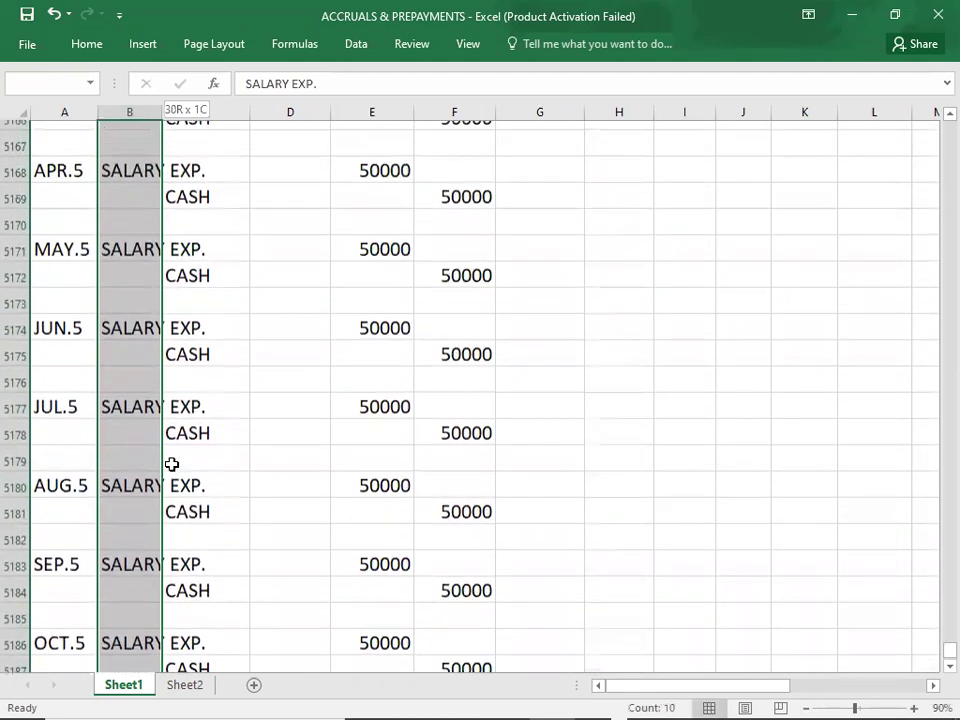
key("shift+Up")
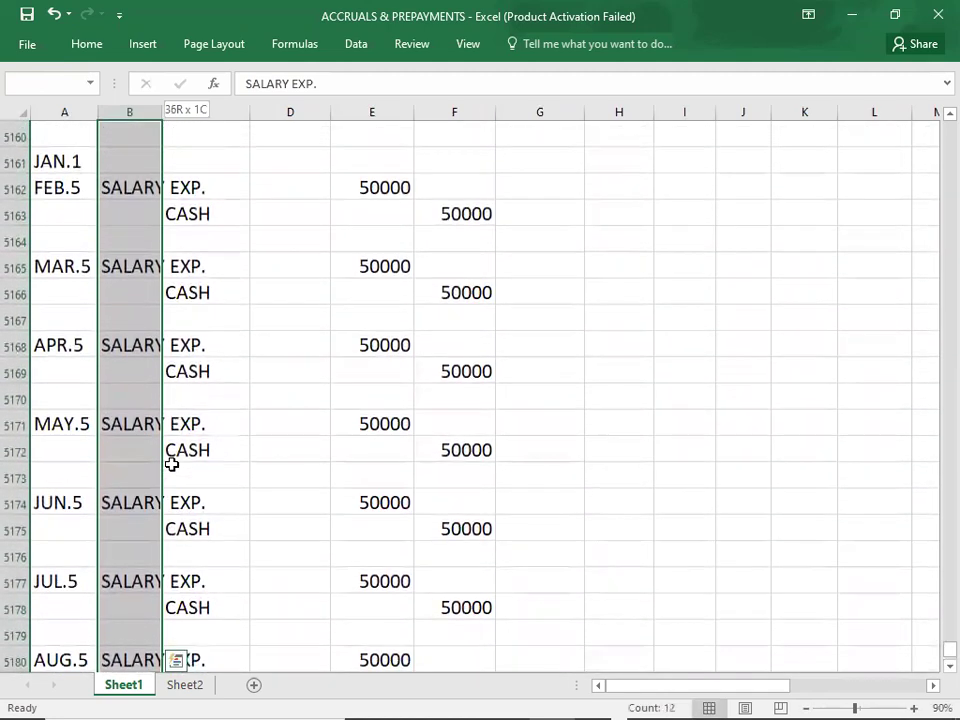
key("shift+Down")
key("shift+Down")
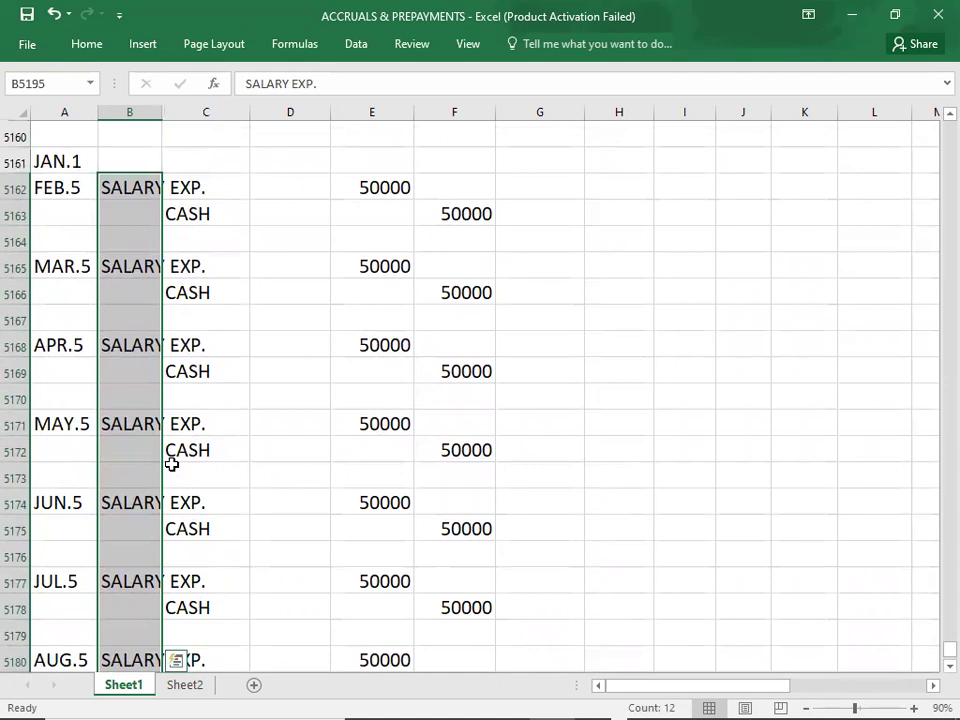
- Return to the DEC.31 entry and examine its date, salary expense and accrued salary cells
key("Down")
key("Down")
key("Down")
key("Down")
key("Down")
key("Down")
key("Down")
key("Down")
key("Down")
key("Down")
key("Down")
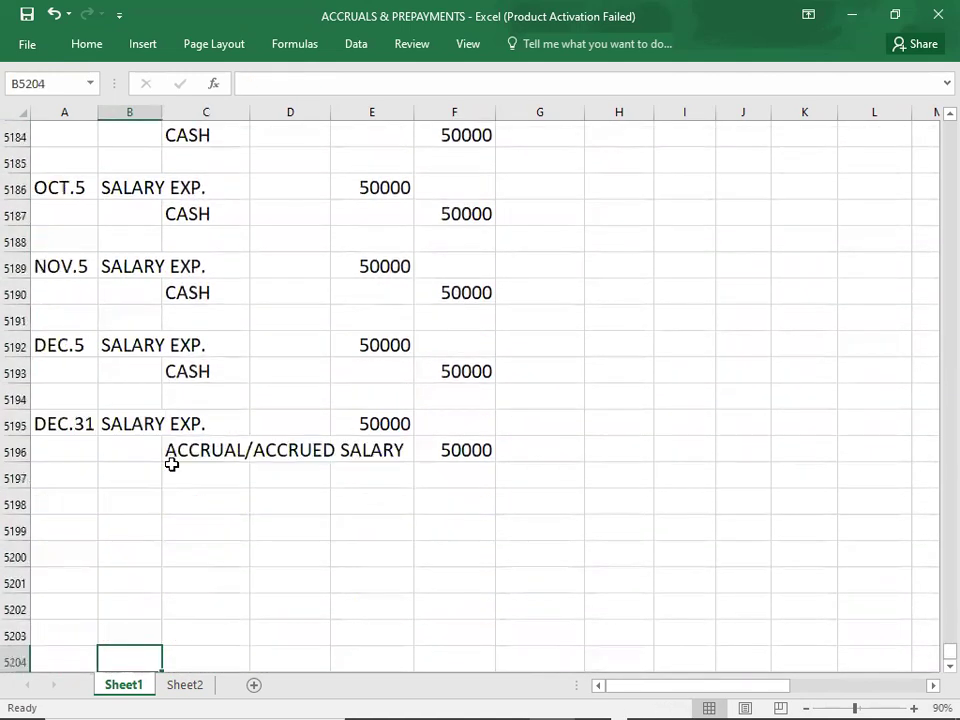
left_click(50, 370)
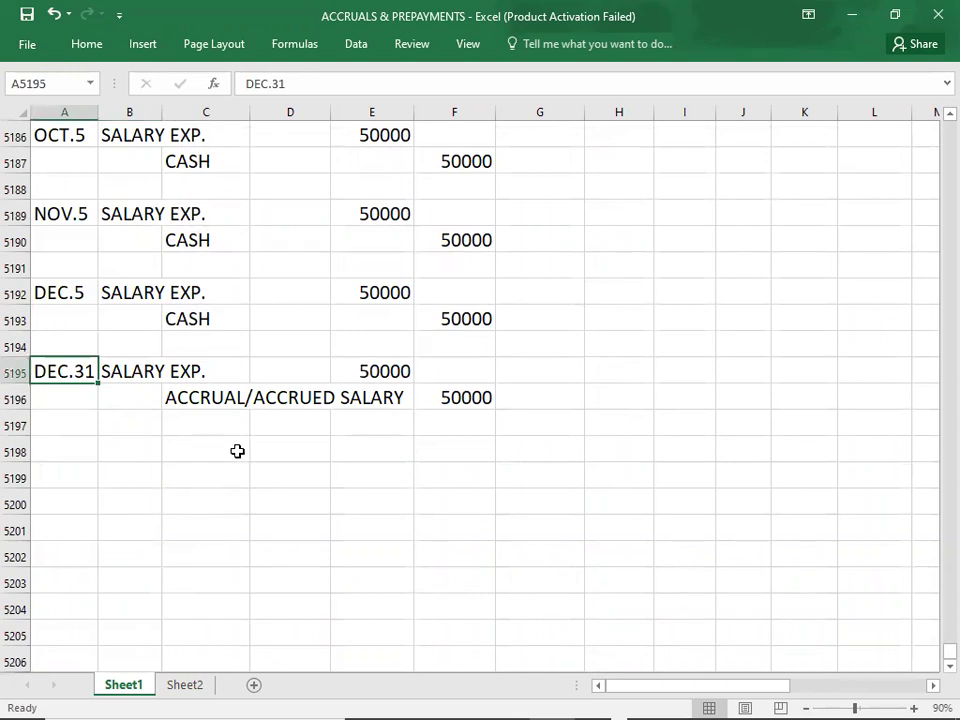
left_click(118, 371)
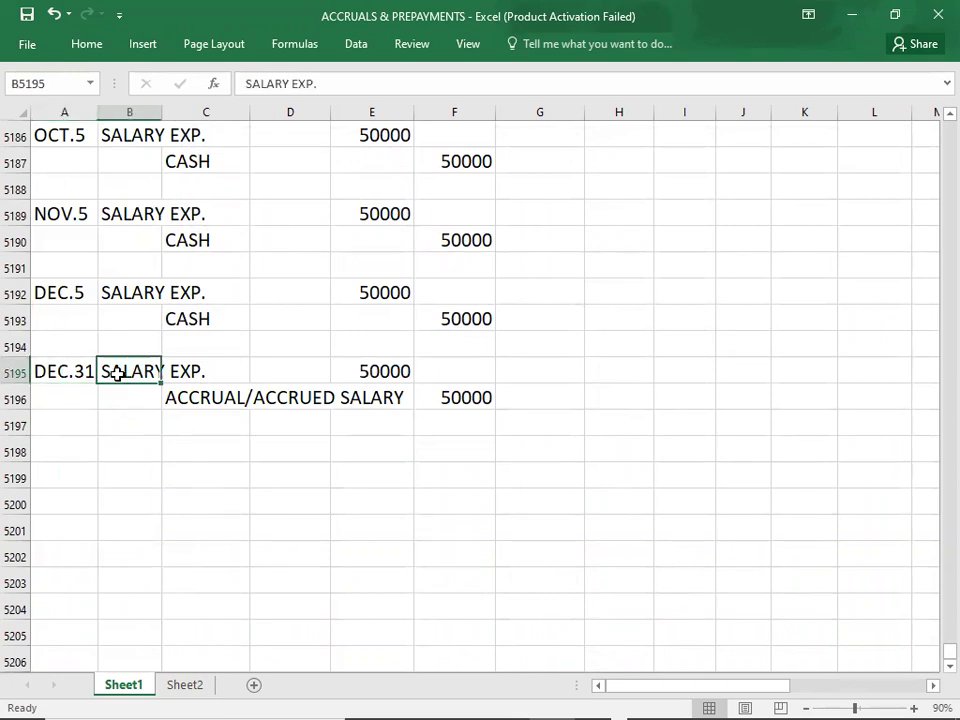
left_click(186, 397)
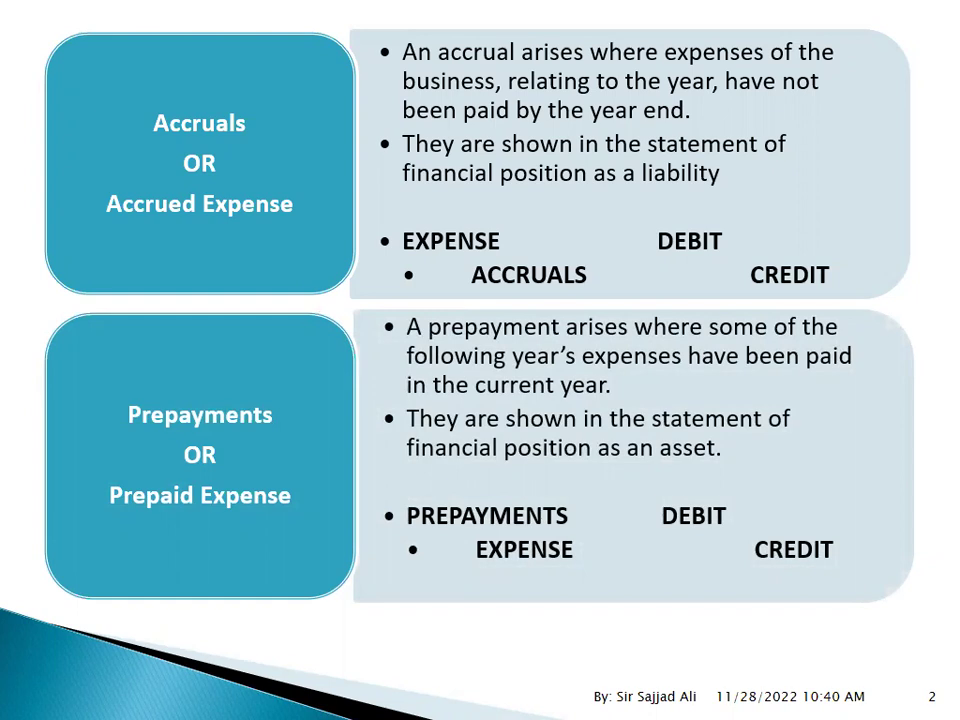
- Switch from the accruals and prepayments slide to the Excel workbook and go to the blank rows below the DEC.31 entry
key("alt+Tab")
key("Down")
key("Down")
key("Down")
key("Down")
key("Down")
key("Down")
key("Down")
key("Down")
key("Down")
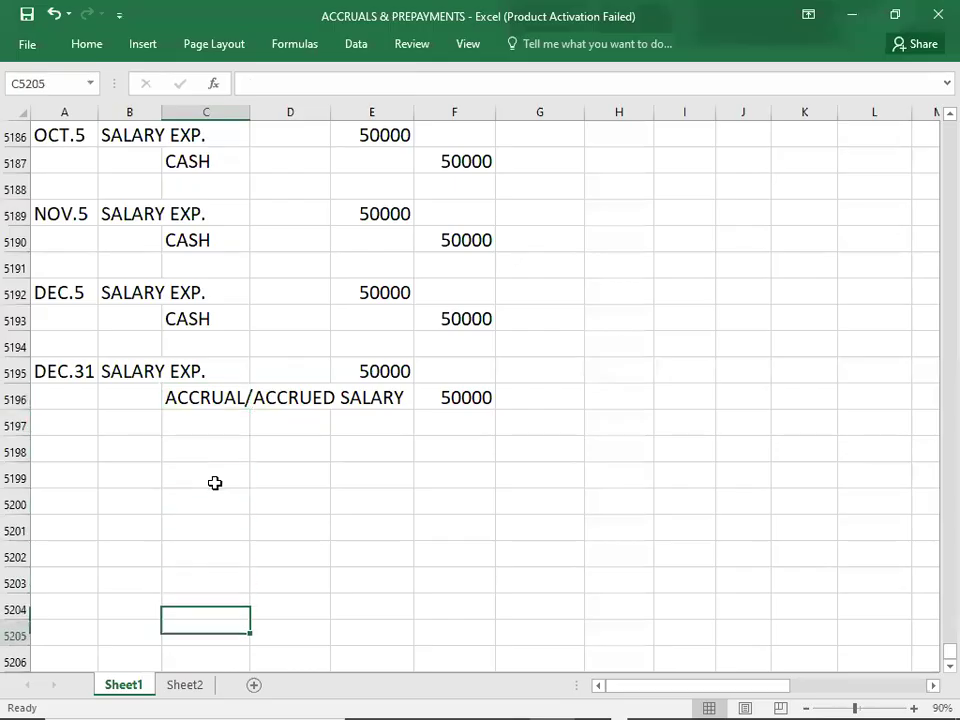
- Start a new journal entry below the DEC.31 salary accrual by entering the date JAN.1 in A5198
key("Down")
key("Down")
key("Down")
key("Down")
key("Down")
key("Down")
key("Down")
key("Down")
key("Down")
key("Down")
key("Down")
key("Down")
left_click(62, 172)
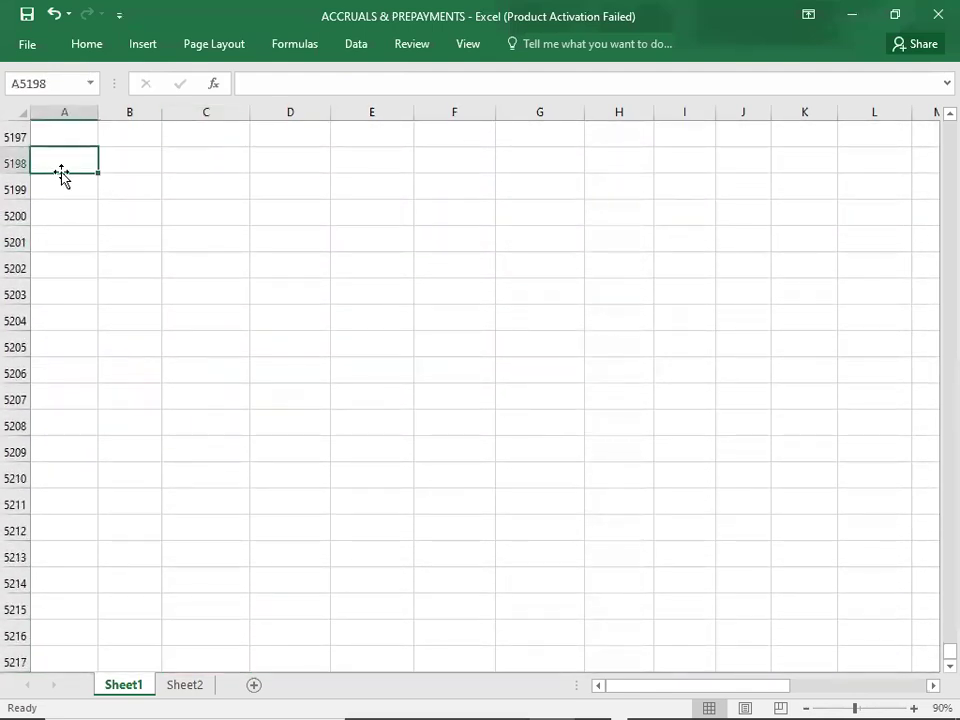
type("JAN.1")
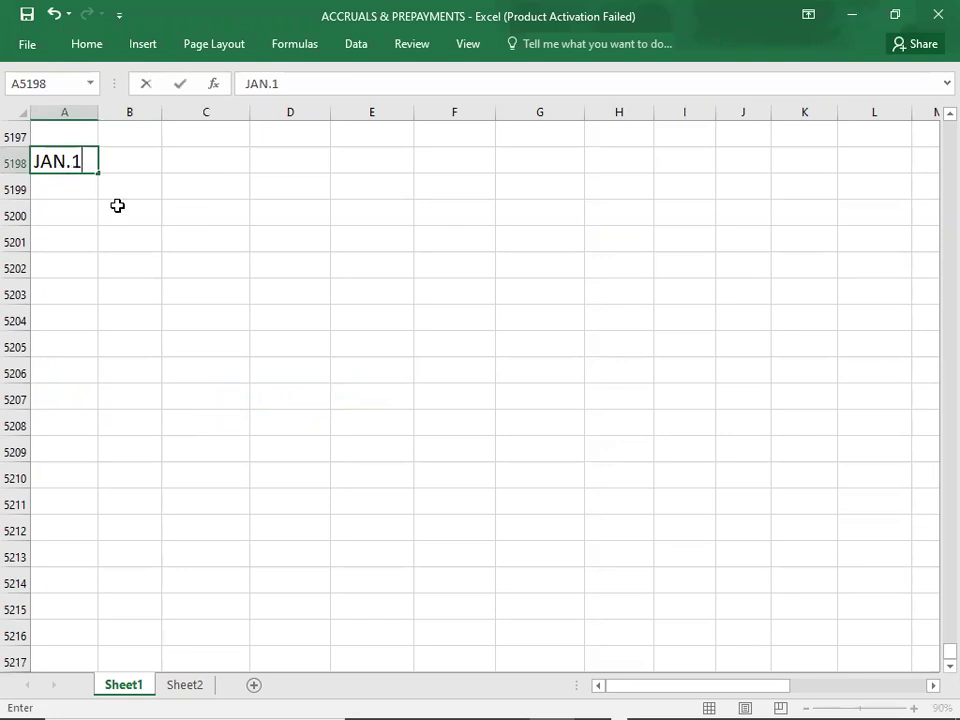
key("ctrl+Return")
- Enter RENT EXP. as the JAN.1 debit account in B5198 and CASH as the credit account in C5199
key("Right")
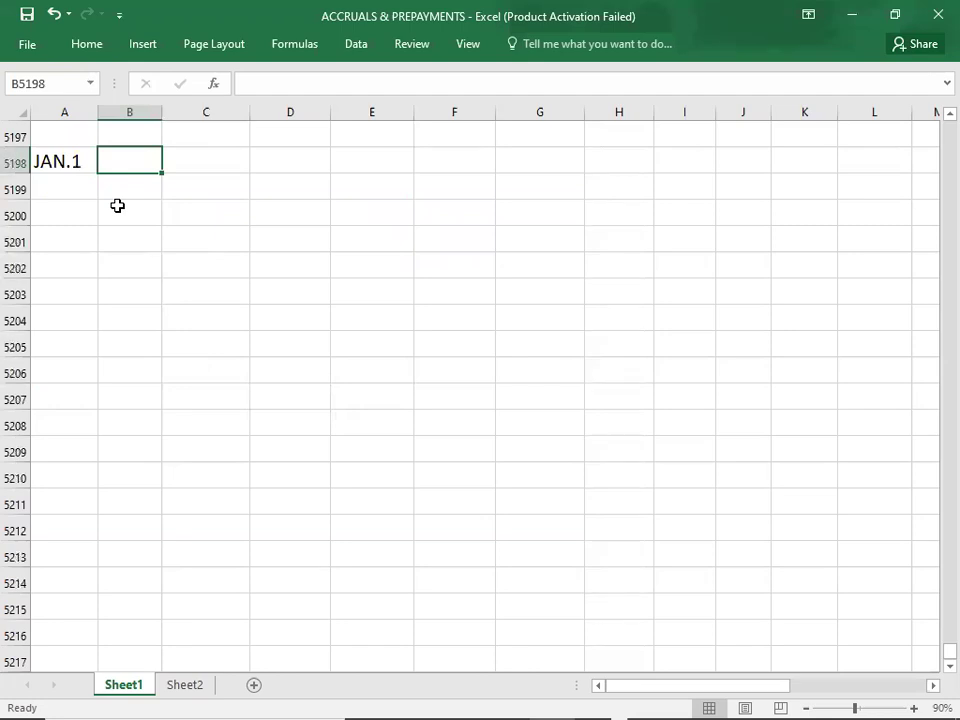
type("R")
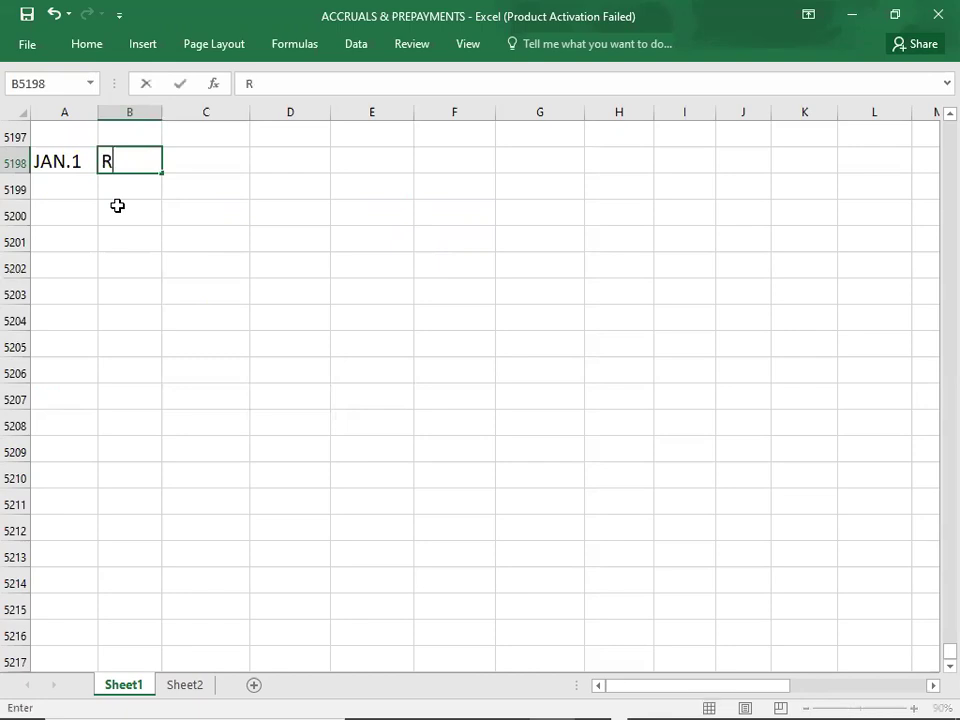
type("ENT EXP.")
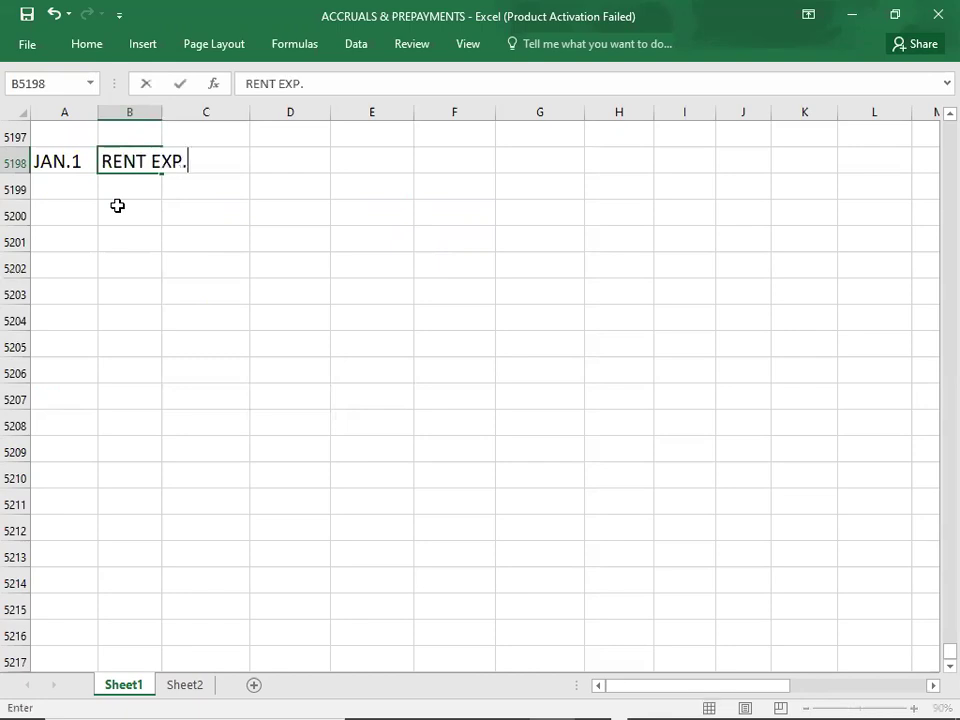
key("Return")
key("Right")
type("CASH")
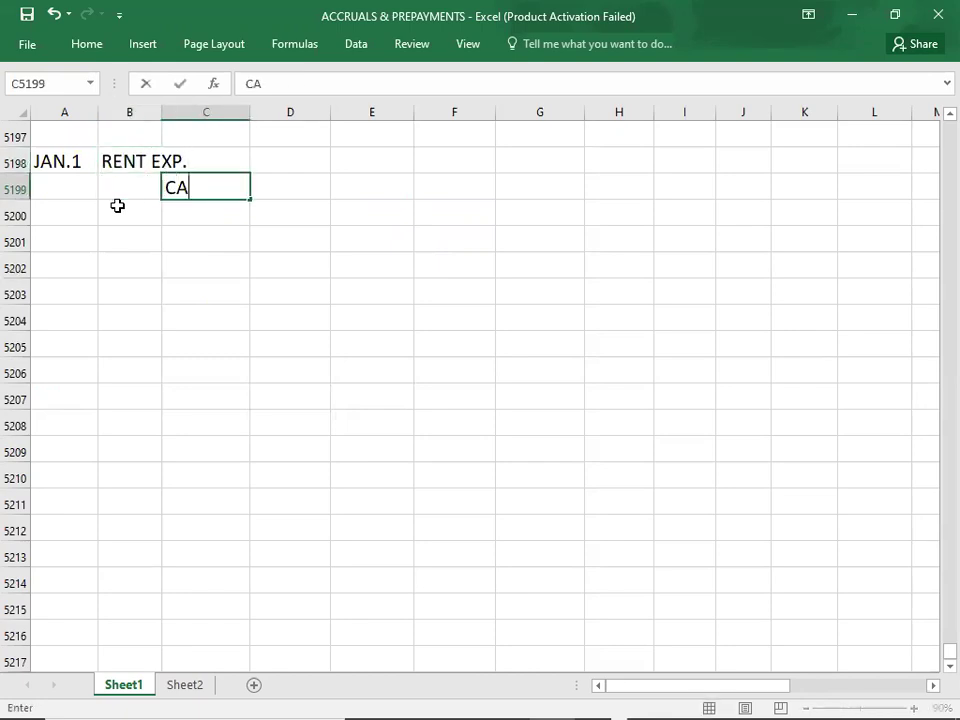
- Enter 15000 as the JAN.1 rent debit in E5198 and 15000 as the cash credit in F5199
key("Up")
key("Right")
key("Right")
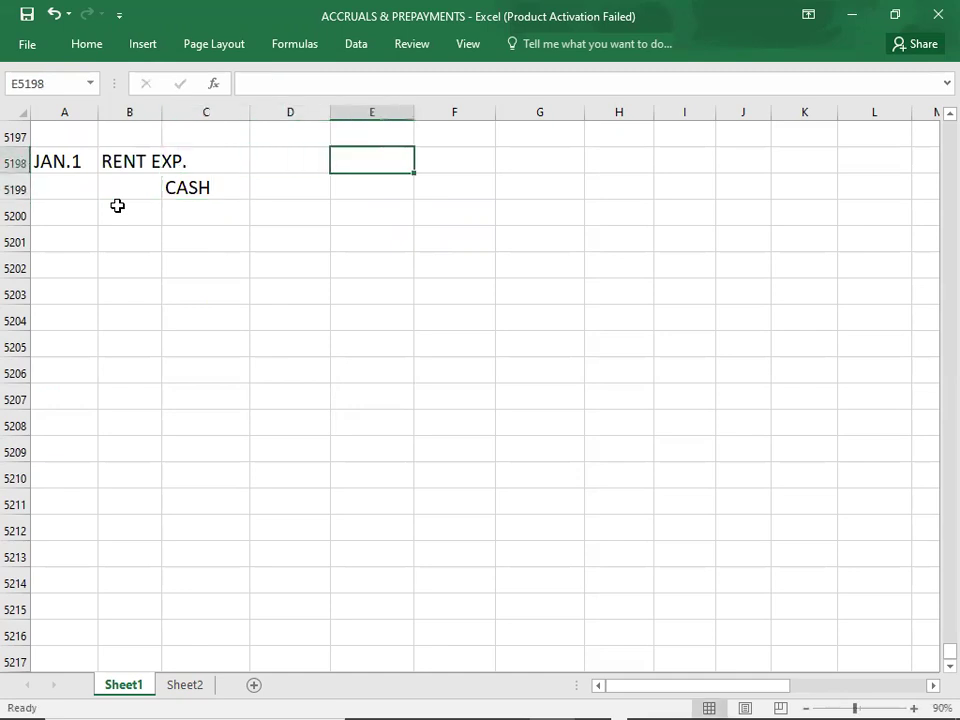
type("15000")
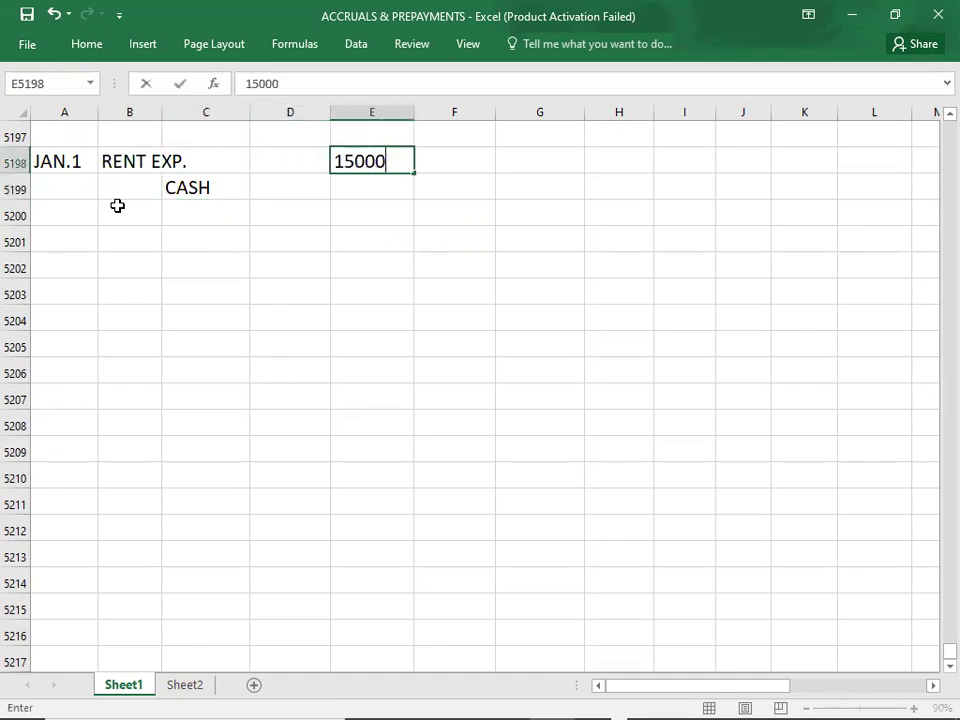
key("Return")
key("Right")
type("15000")
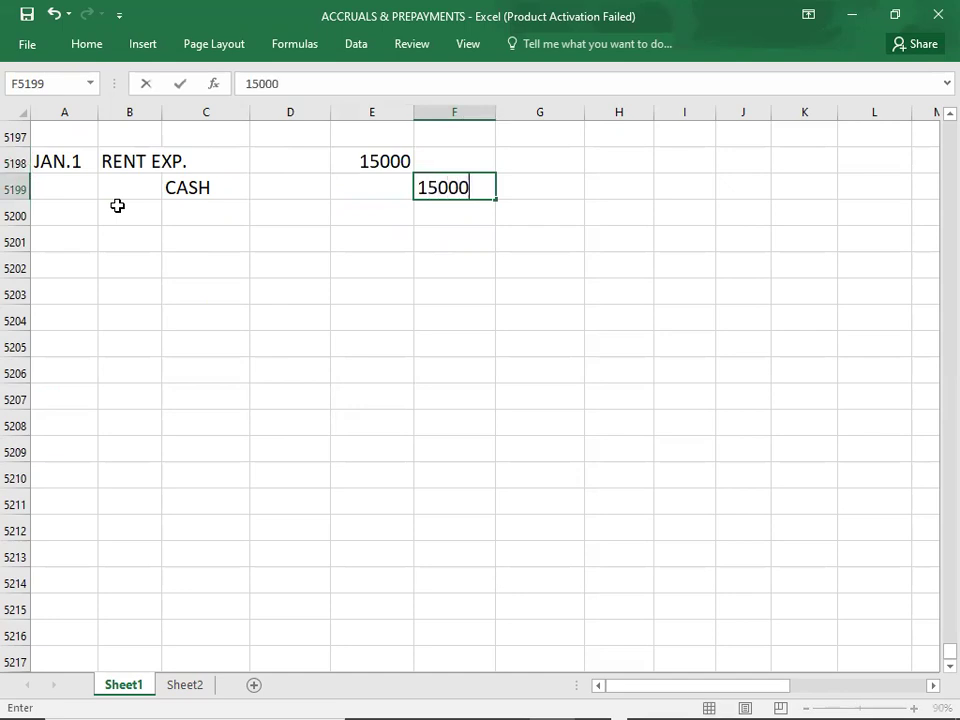
key("Return")
- Enter the date APR.1 in A5201, leaving one blank row below the JAN.1 rent entry
key("Left")
key("Down")
key("Down")
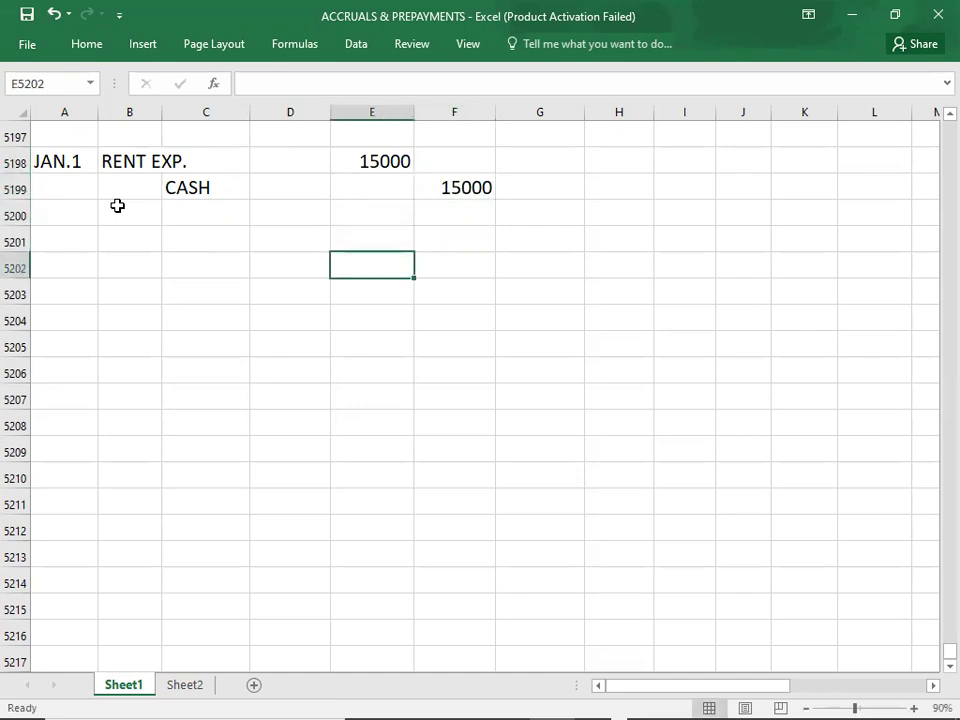
key("Left")
key("Left")
key("Left")
key("Left")
key("Up")
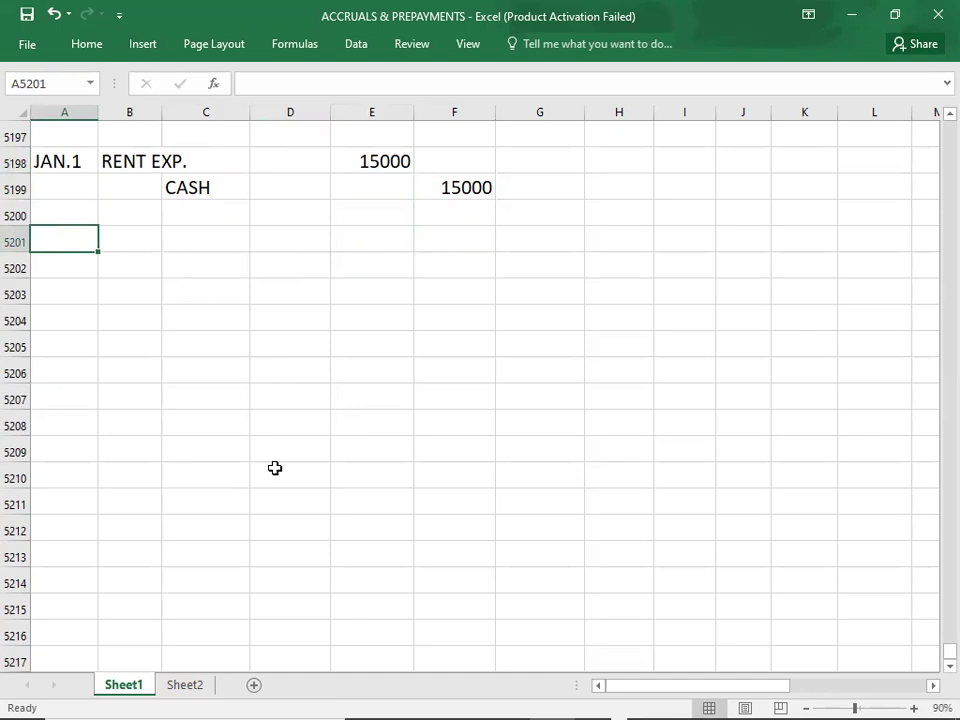
type("APR.1")
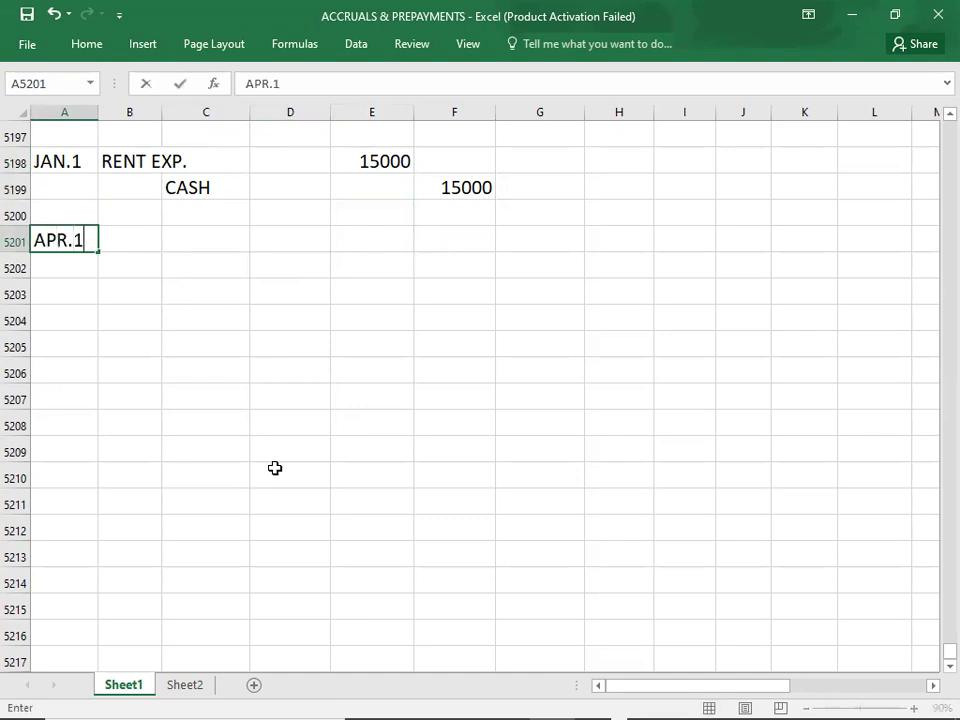
- Copy the JAN.1 rent and cash lines with their amounts from B5198:F5199 to the APR.1 entry at B5201
key("Right")
key("Up")
key("Up")
key("Up")
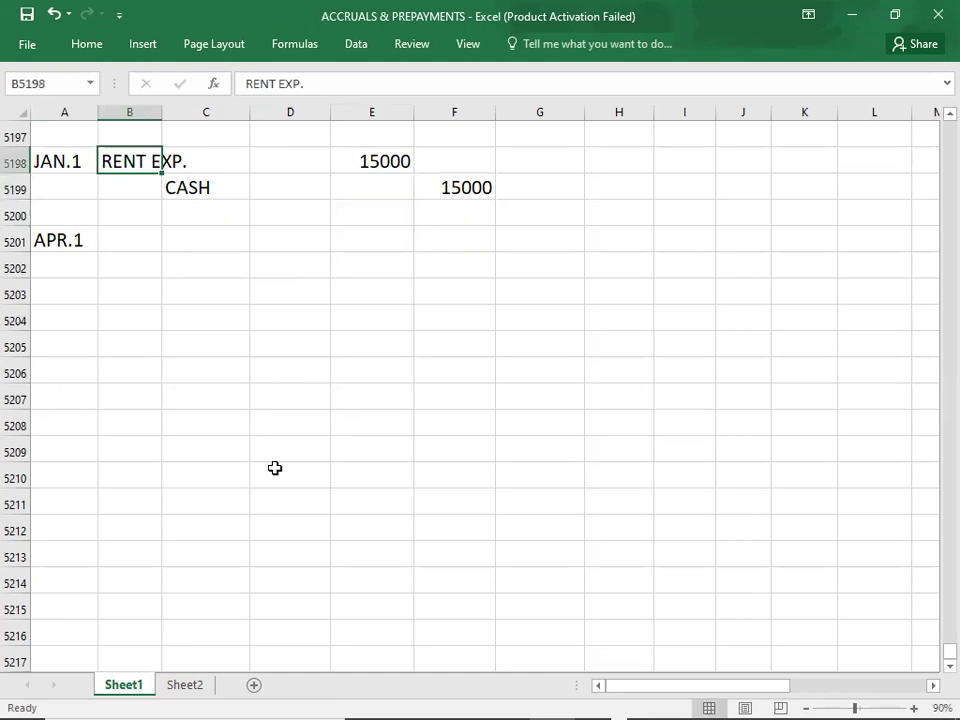
key("shift+Right")
key("shift+Right")
key("shift+Right")
key("shift+Right")
key("shift+Down")
key("ctrl+c")
key("Down")
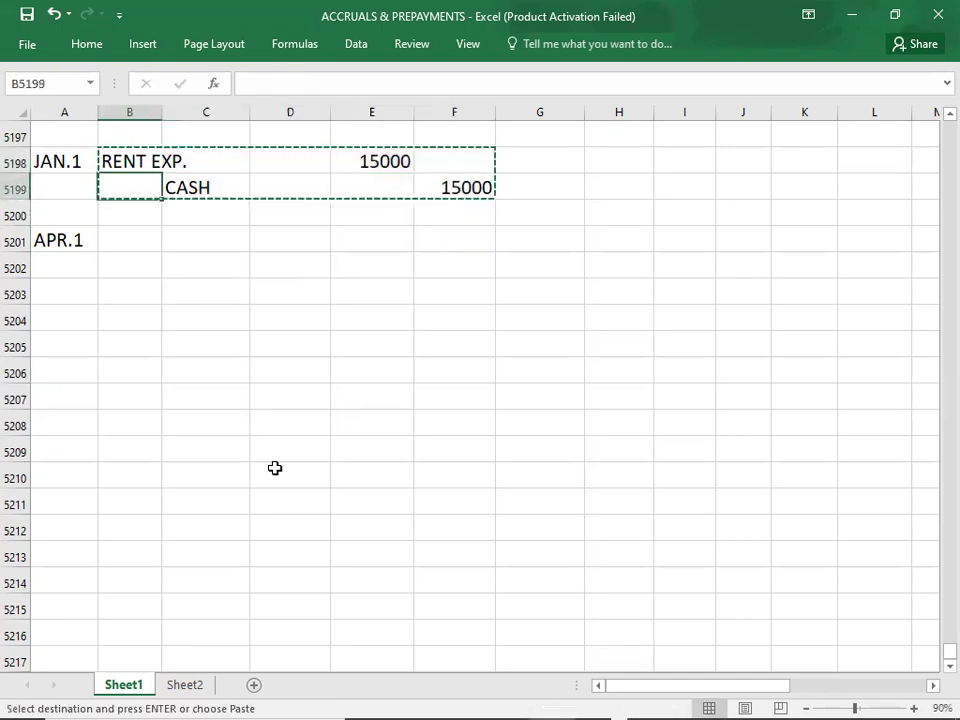
key("Down")
key("Down")
key("ctrl+v")
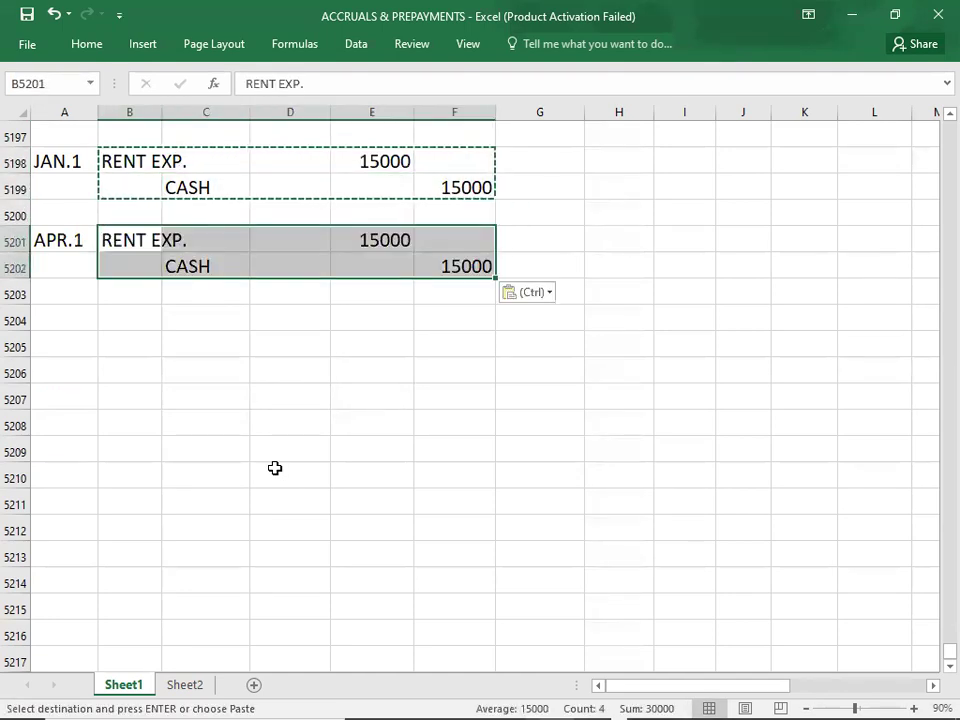
- Check the JAN.1 and APR.1 dates and enter the following quarterly date, JUL.1, in A5204
key("Down")
key("Down")
key("Down")
key("Left")
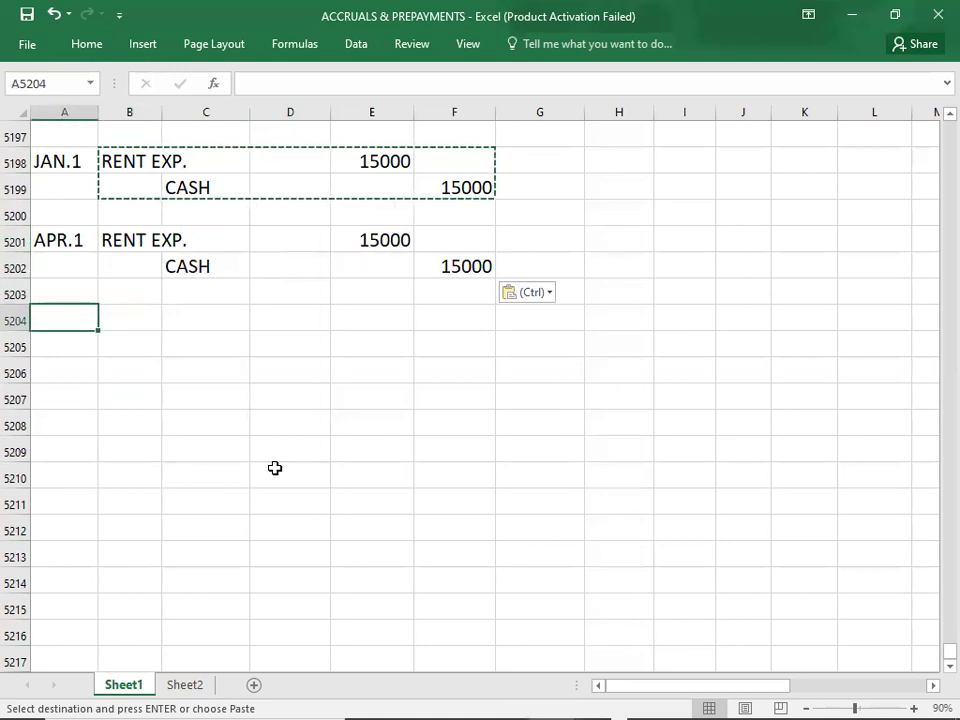
left_click(57, 158)
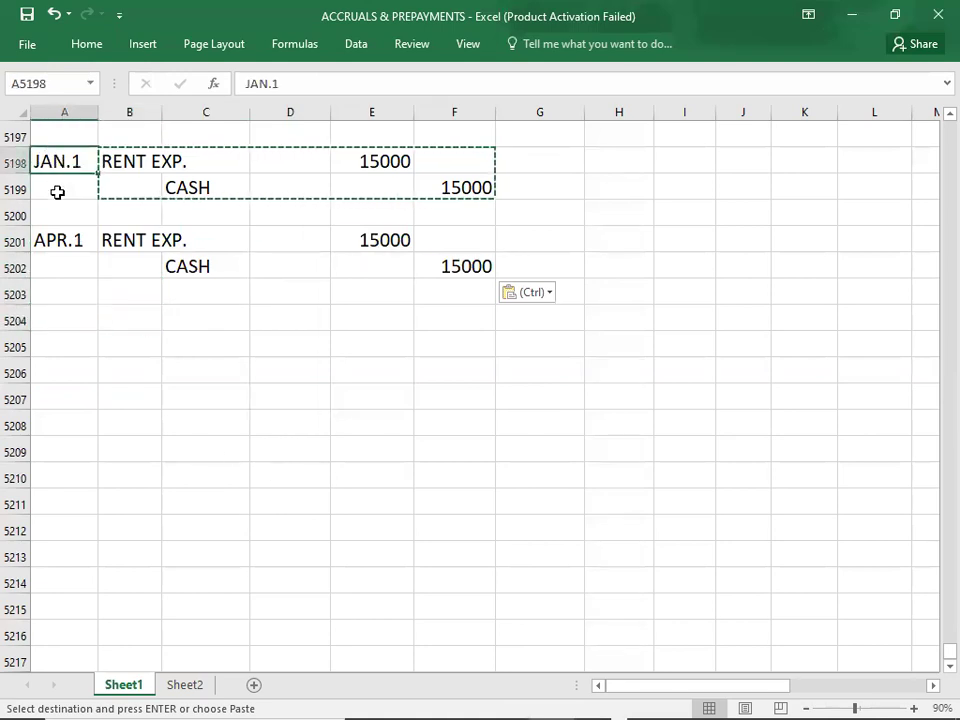
left_click(61, 239)
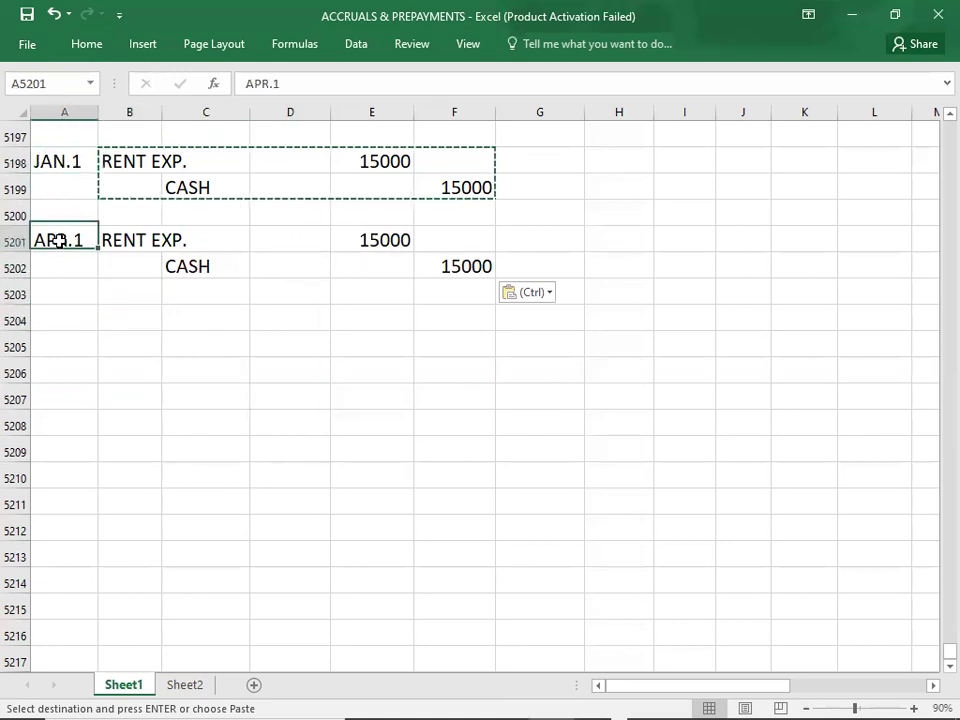
left_click(62, 316)
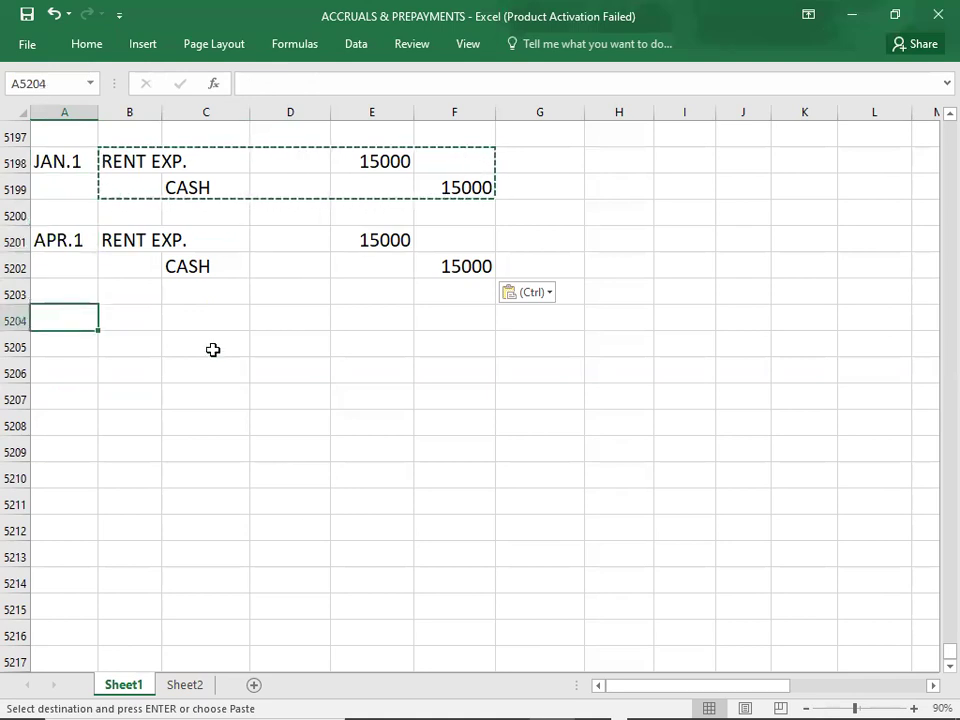
type("JUL.1")
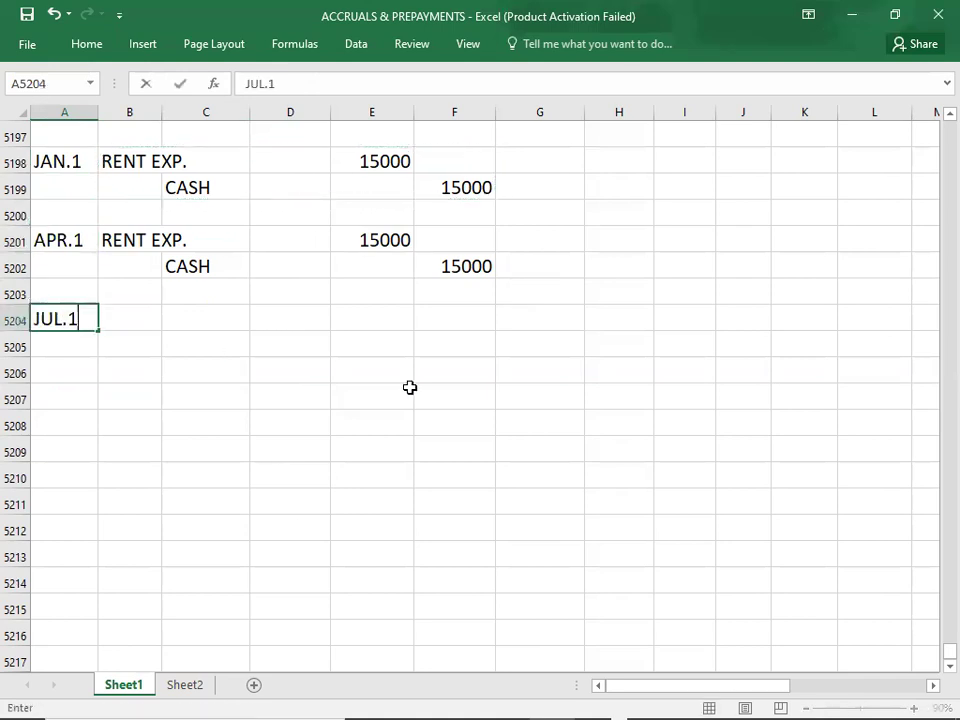
- Copy the APR.1 rent and cash lines with their amounts from B5201:F5202 to the JUL.1 entry at B5204
key("Up")
key("Up")
key("Up")
key("Right")
key("shift+Right")
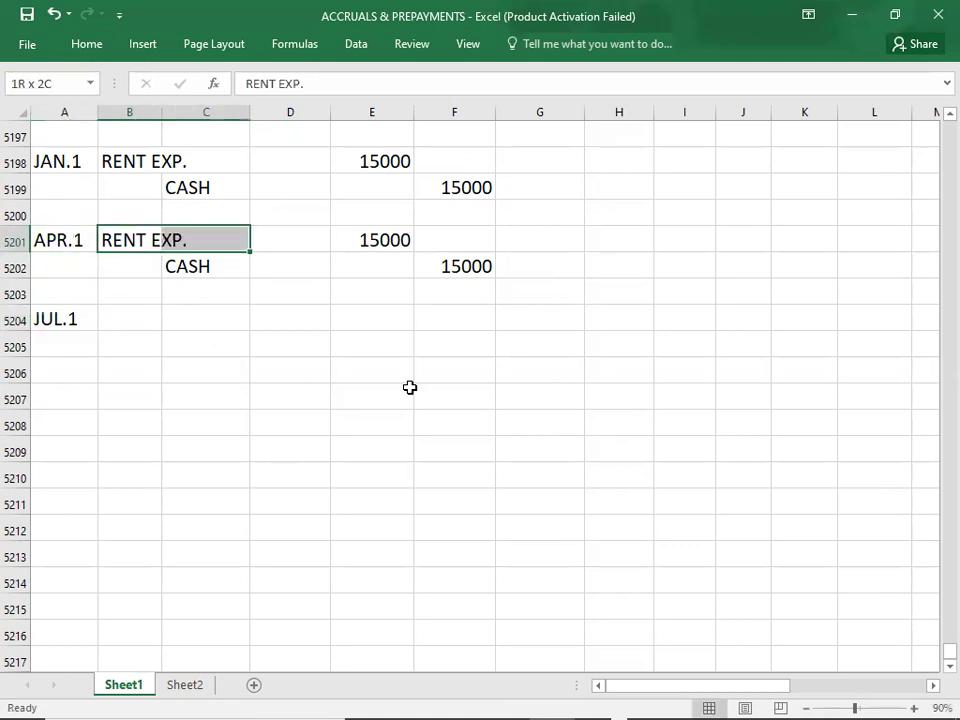
key("shift+Right")
key("shift+Right")
key("shift+Right")
key("shift+Down")
key("ctrl+c")
key("Down")
key("Down")
key("Down")
key("ctrl+v")
- Enter the date OCT.1 in A5207, one blank row below the JUL.1 rent entry
key("Down")
key("Down")
key("Down")
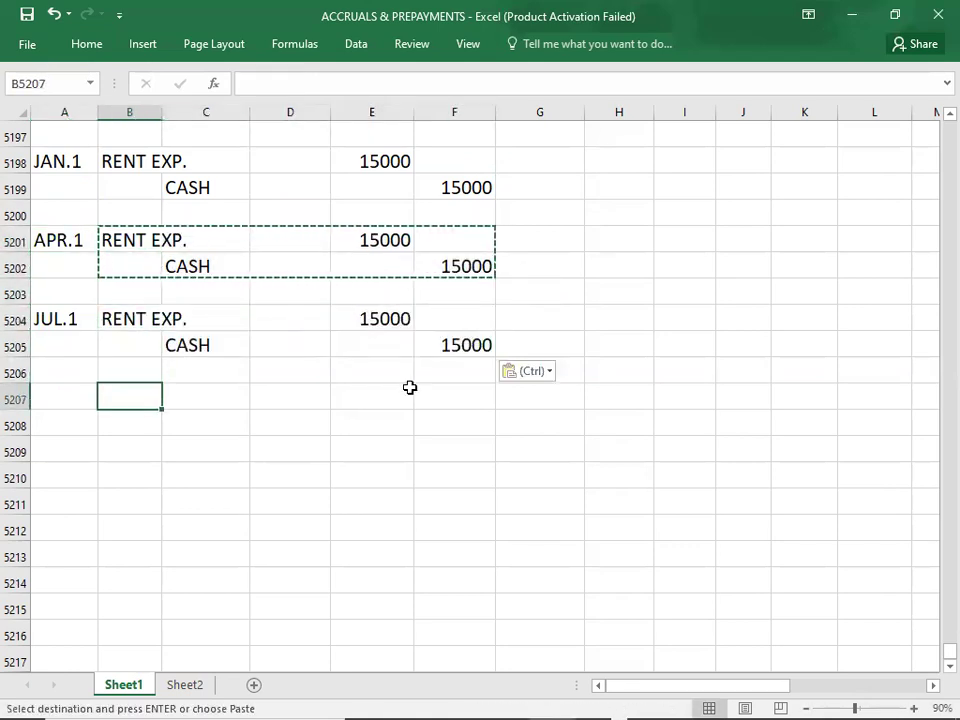
key("Left")
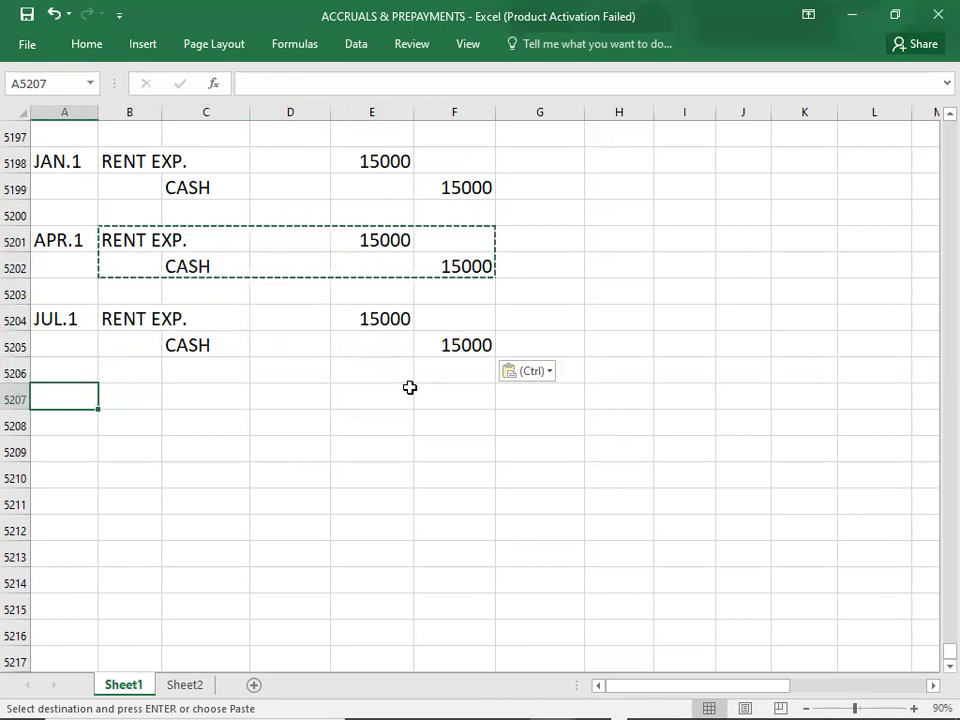
type("COT.")
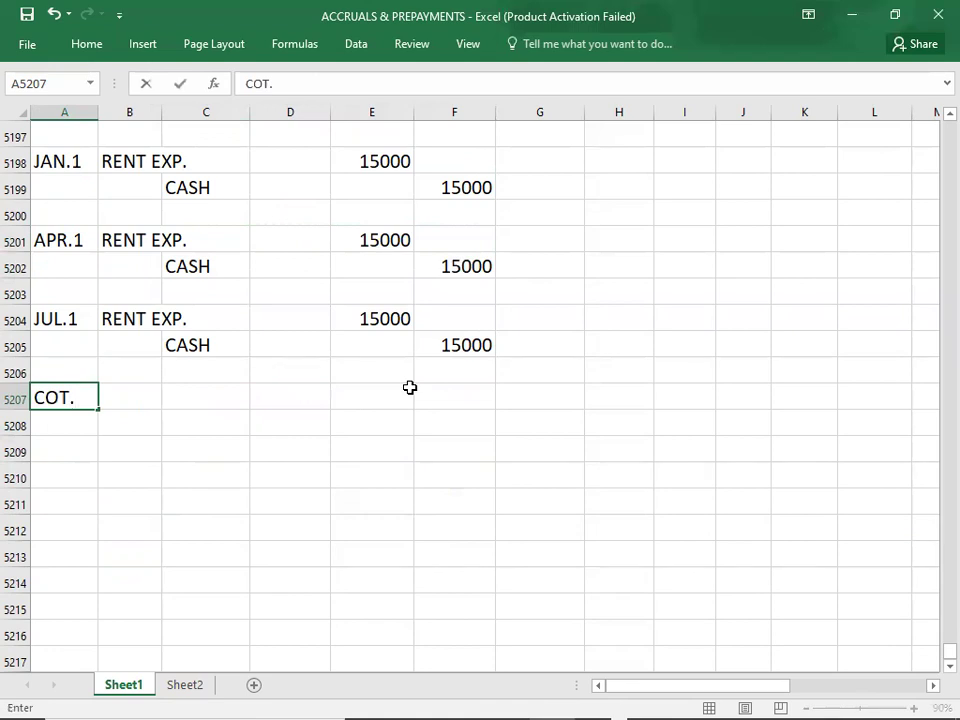
key("BackSpace")
key("BackSpace")
key("BackSpace")
key("BackSpace")
type("OCT.1")
- Copy the JUL.1 rent and cash lines with their amounts from B5204:F5205 to the OCT.1 entry at B5207
key("Up")
key("Up")
key("Up")
key("Right")
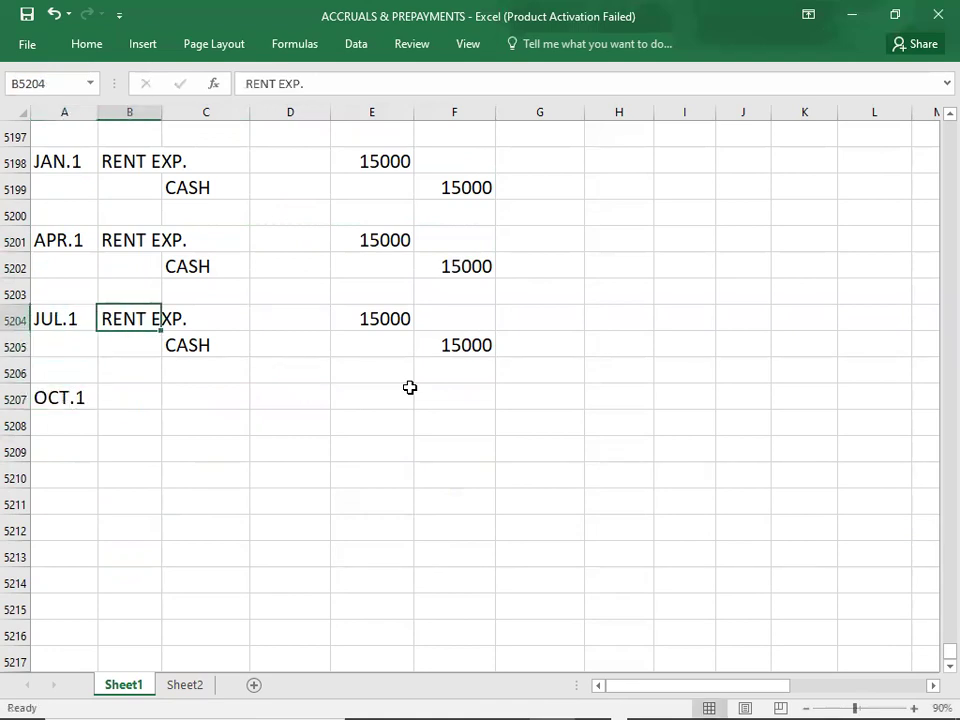
key("shift+Right")
key("shift+Right")
key("shift+Right")
key("shift+Right")
key("shift+Down")
key("ctrl+c")
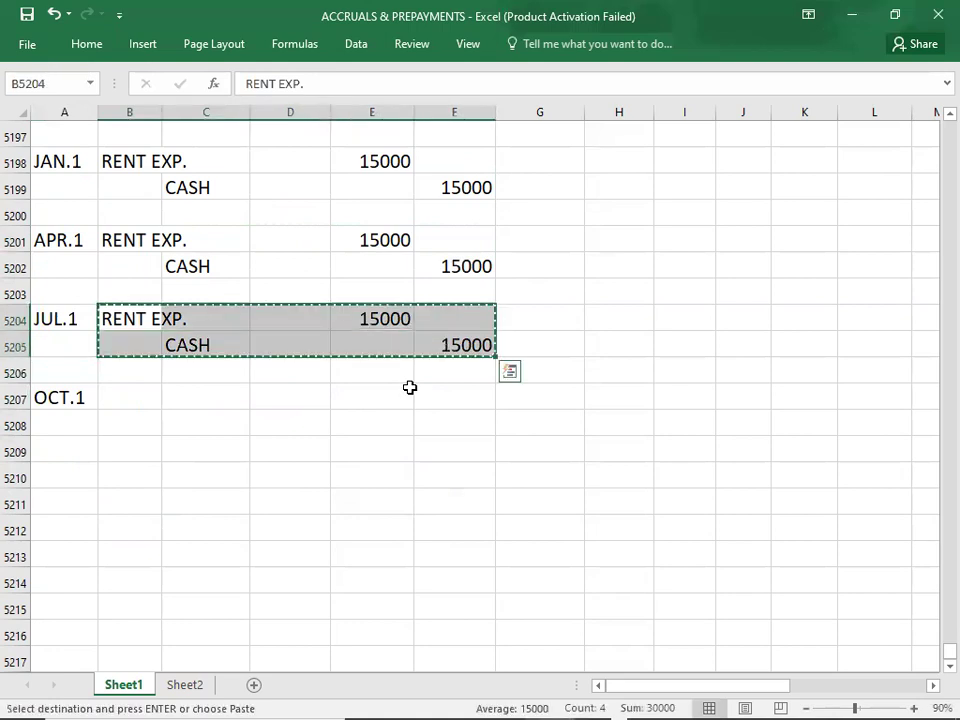
key("Down")
key("Down")
key("Down")
key("ctrl+v")
- Set the OCT.1 rent expense in E5207 and its cash credit in F5208 to 30000 each
key("Down")
key("Down")
key("Down")
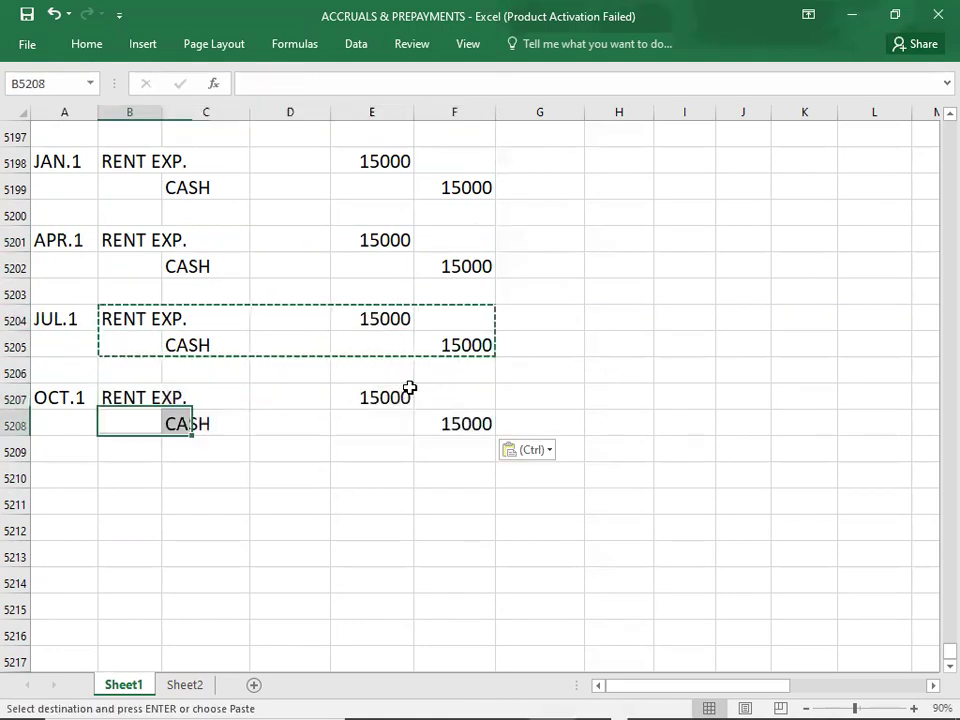
key("Left")
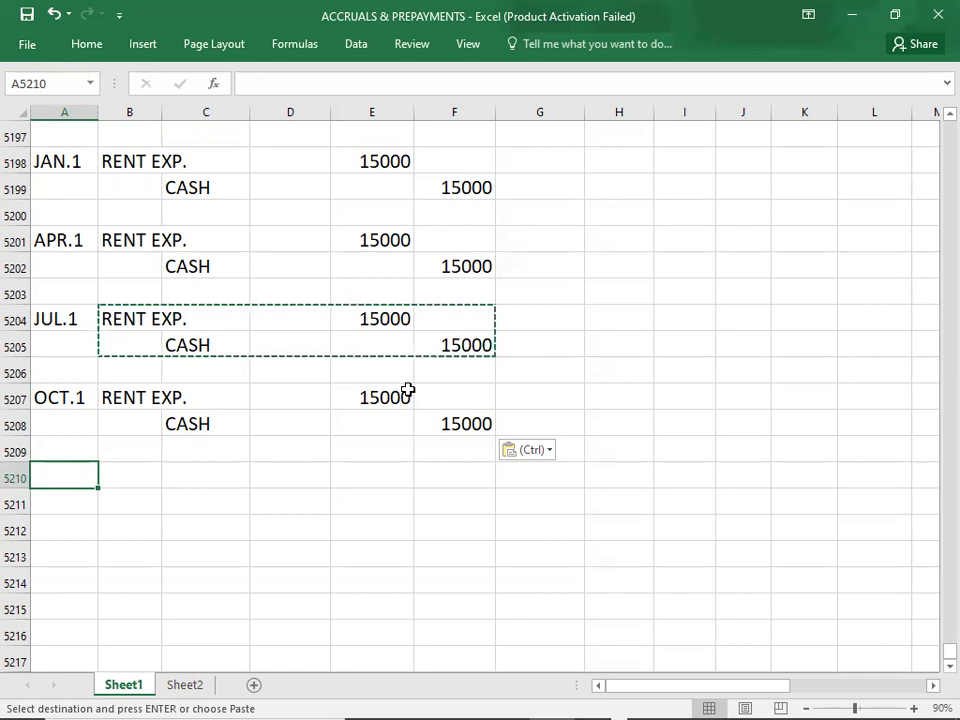
left_click(395, 397)
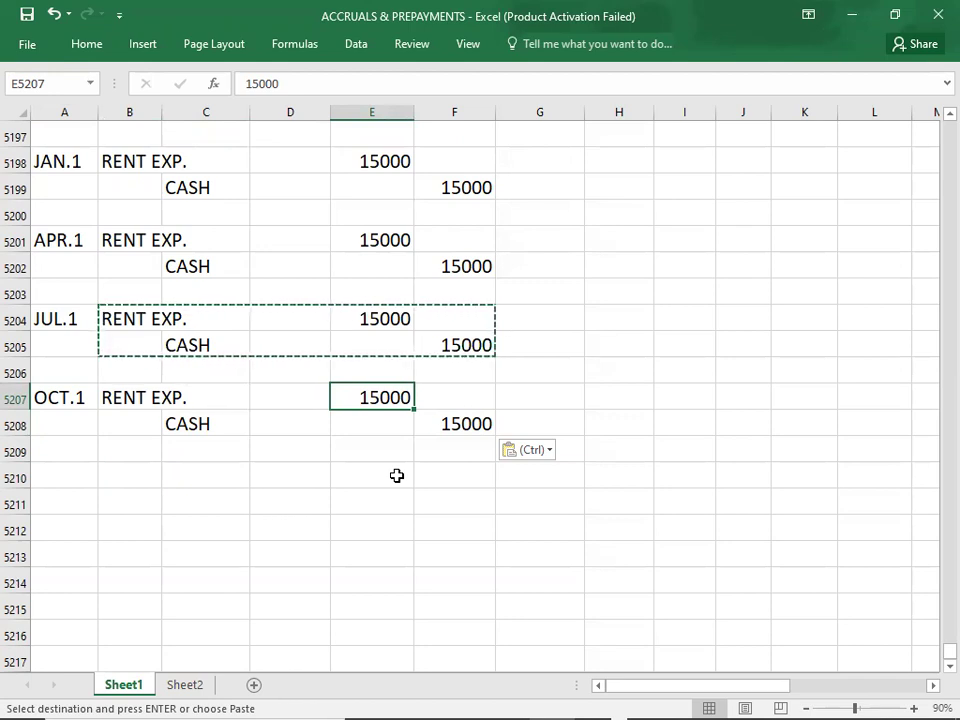
type("30000")
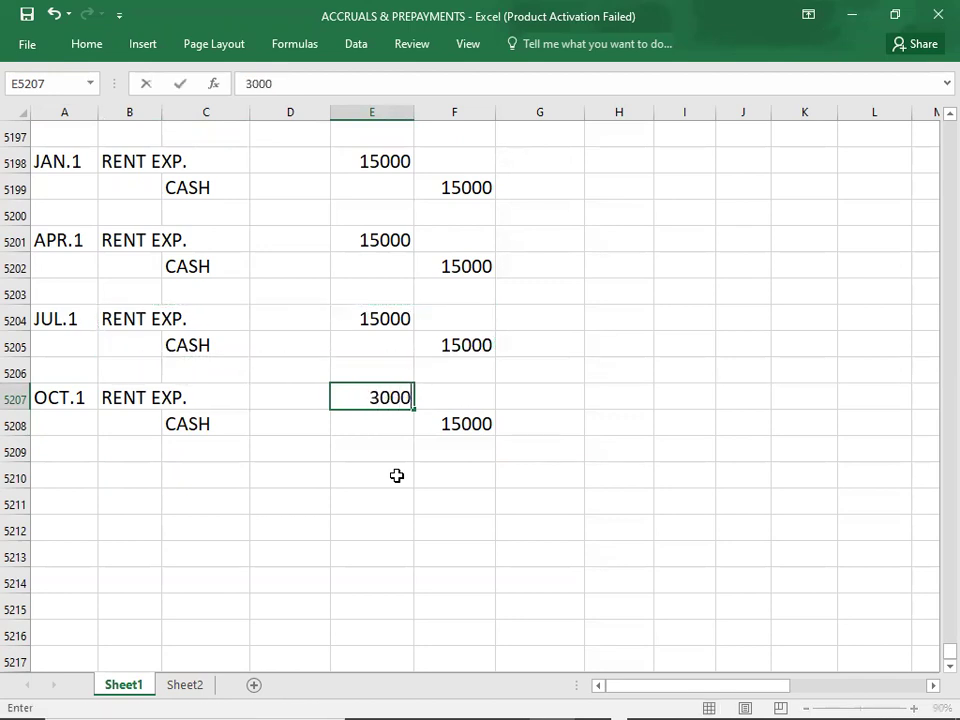
key("Return")
key("Right")
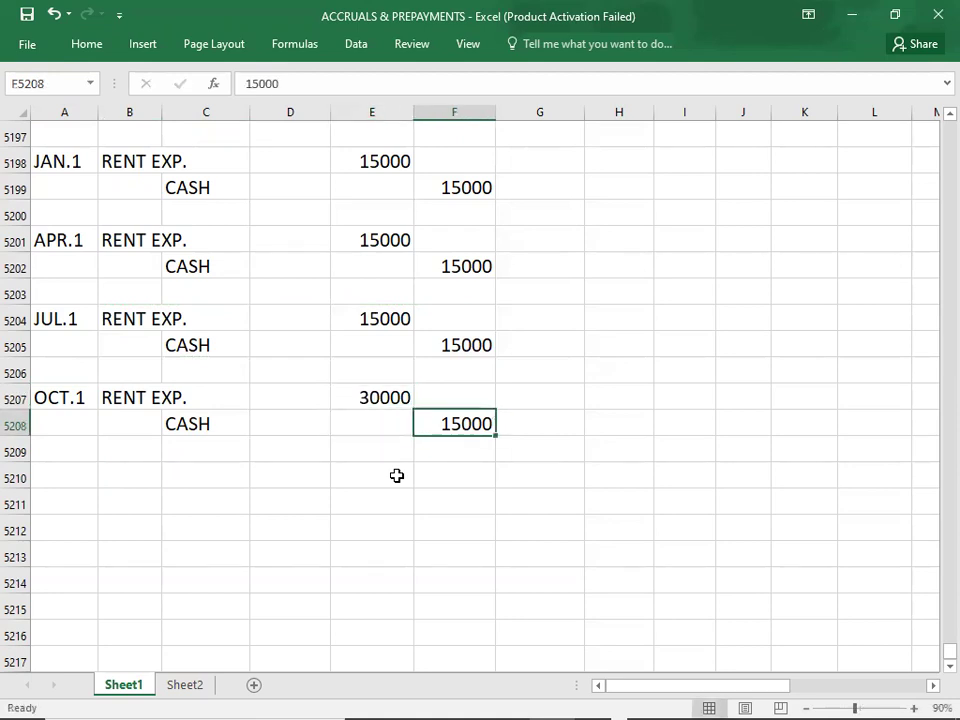
type("30000")
key("Return")
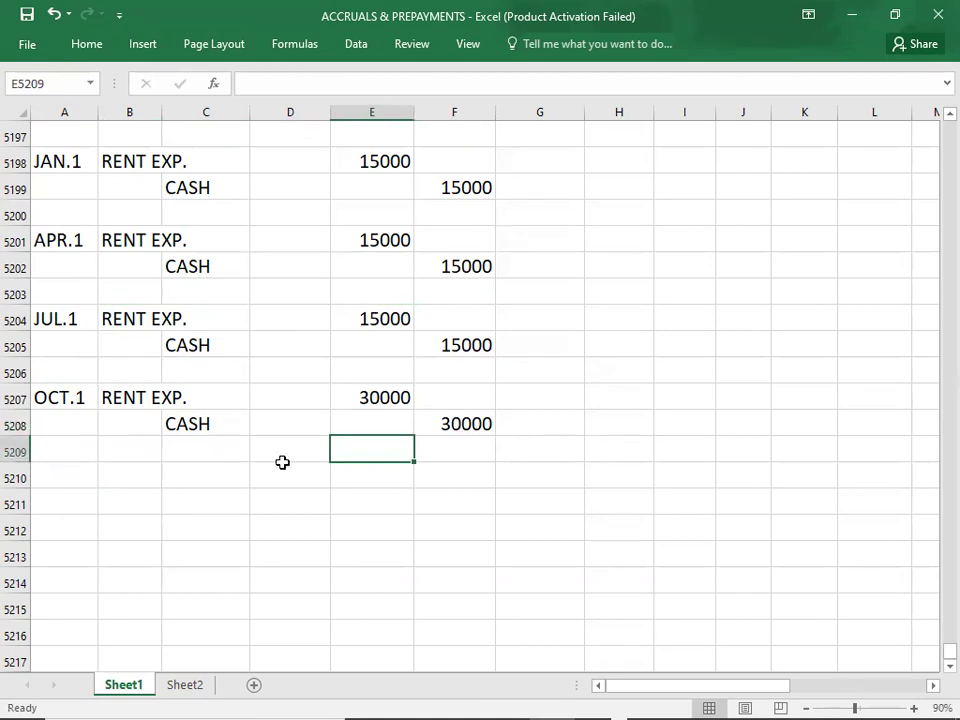
- Enter the date DEC.31 in A5210, one blank row below the OCT.1 rent entry
left_click(47, 397)
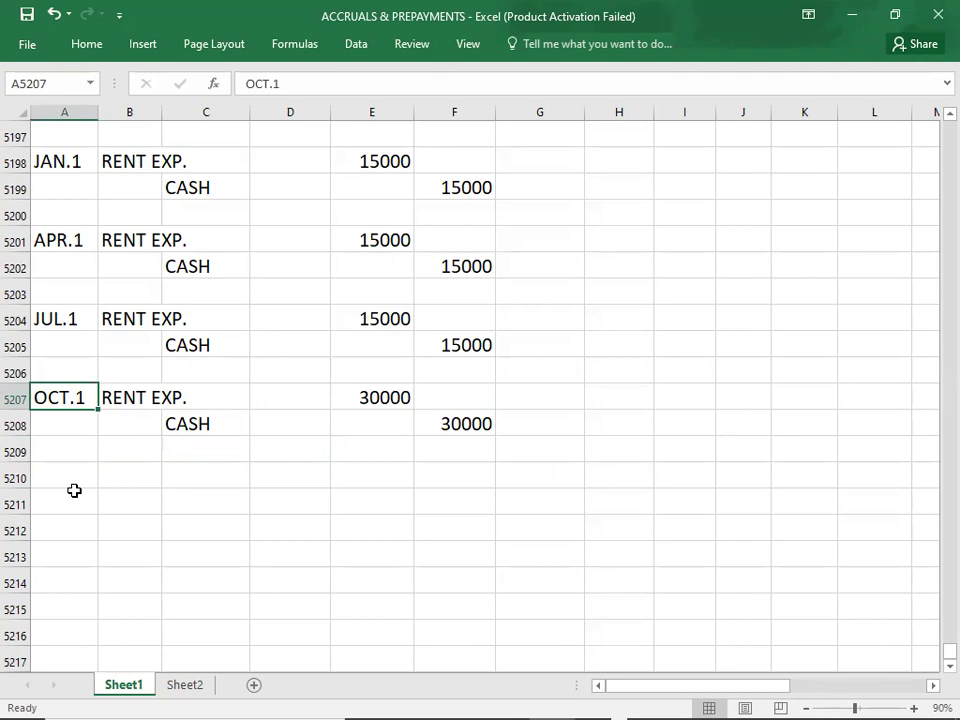
key("Down")
key("Down")
key("Down")
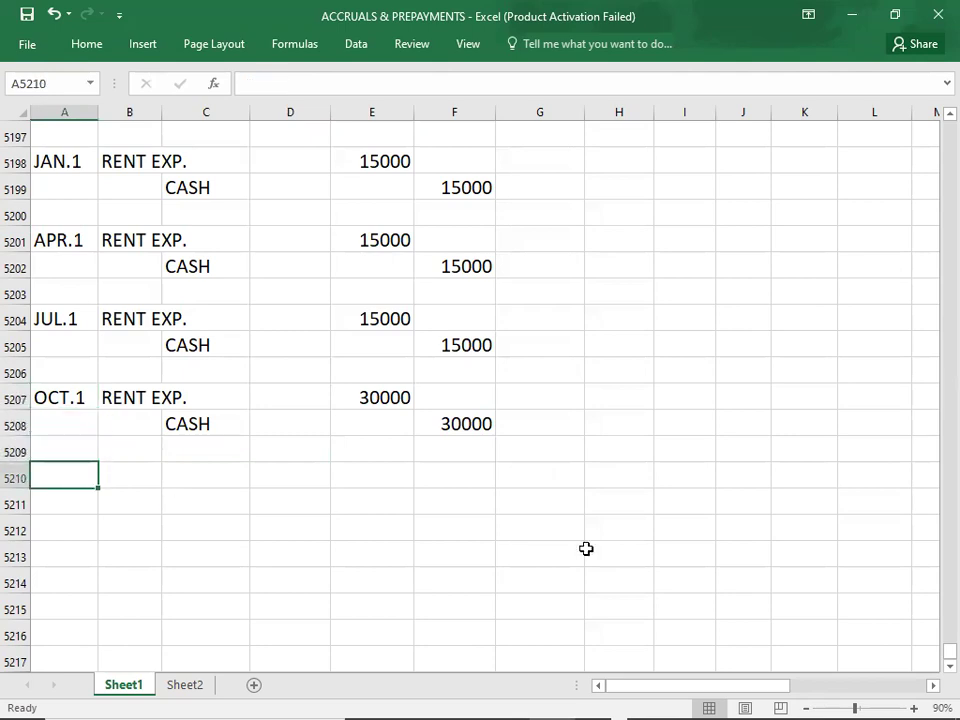
type("DEC.31")
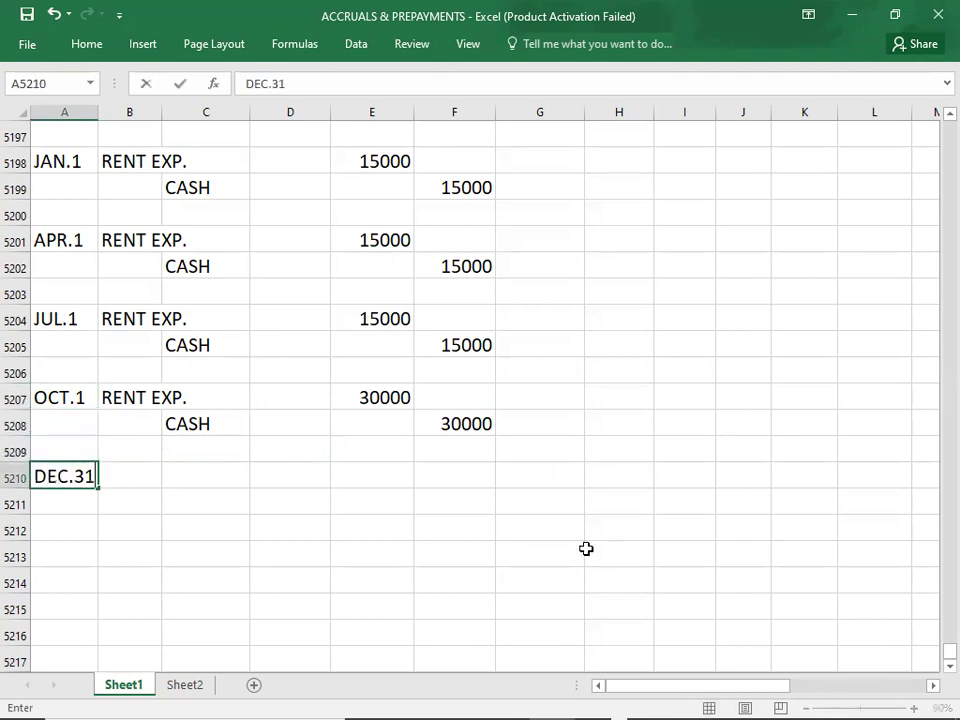
- Review the DEC.31 salary accrual and the JAN.1 to OCT.1 rent entries above the new DEC.31 date
key("Tab")
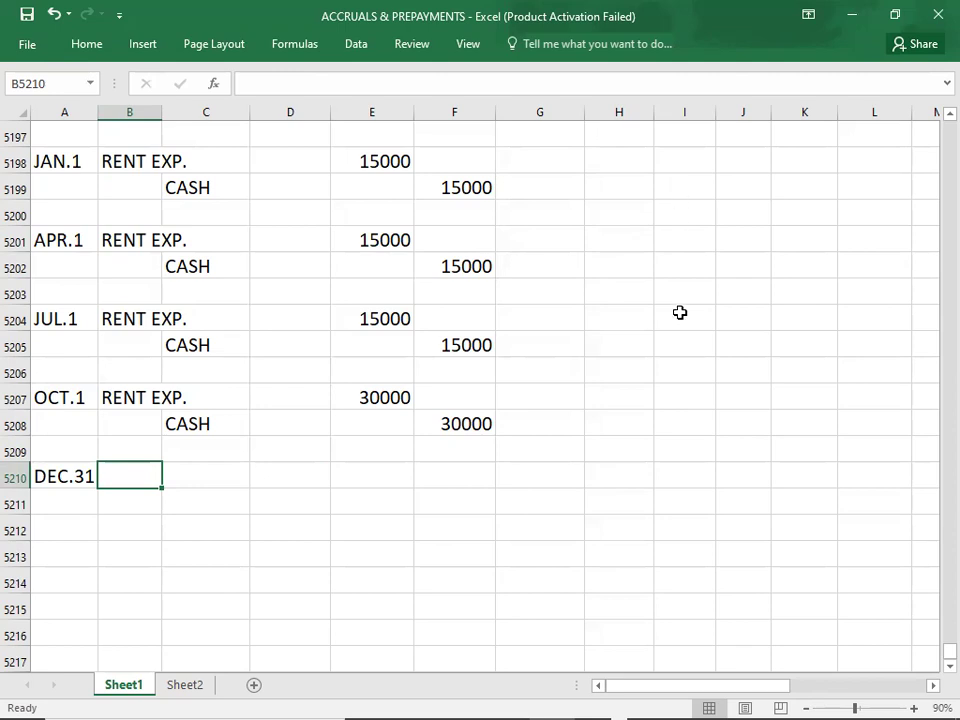
key("Up")
key("Up")
key("Up")
key("Up")
key("Up")
key("Up")
key("Up")
key("Up")
key("Up")
key("Up")
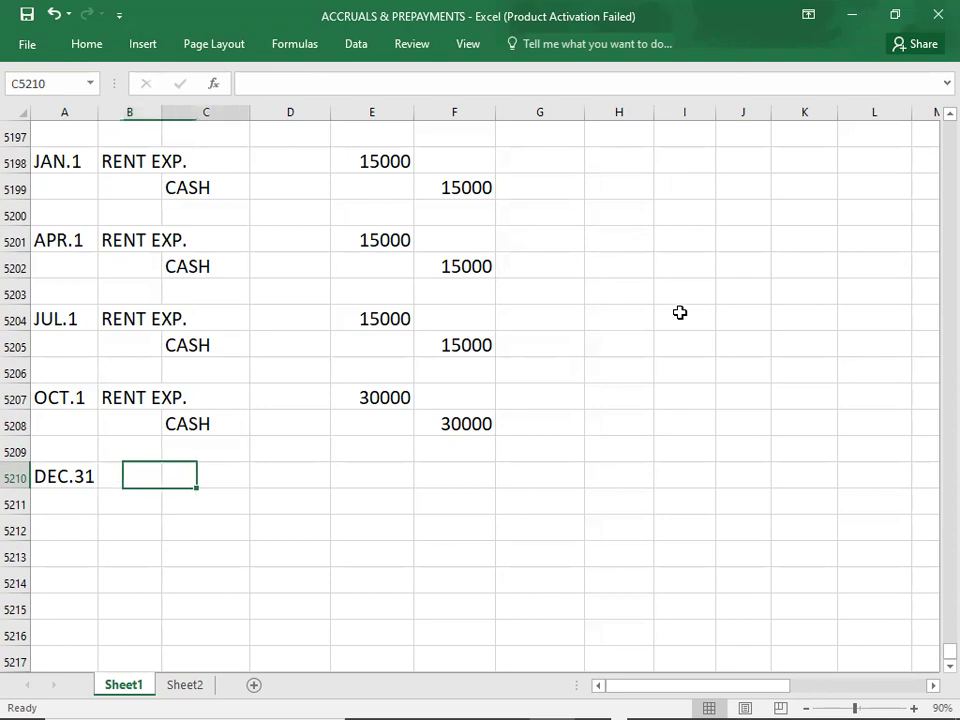
key("Up")
key("Up")
key("Up")
key("Up")
key("Up")
key("Up")
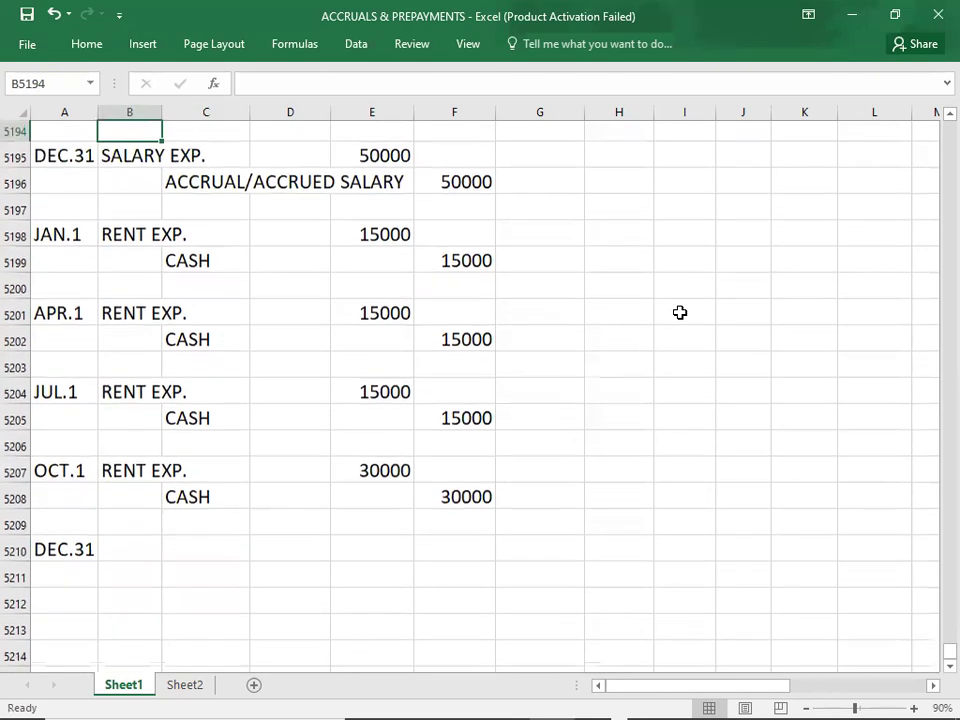
key("Down")
key("Down")
key("Down")
key("Down")
key("Down")
key("Down")
key("Down")
key("Down")
key("Down")
key("Down")
key("Down")
key("Down")
key("Down")
key("Down")
key("Down")
key("Down")
key("Down")
key("Down")
key("Down")
key("Down")
key("Down")
key("Down")
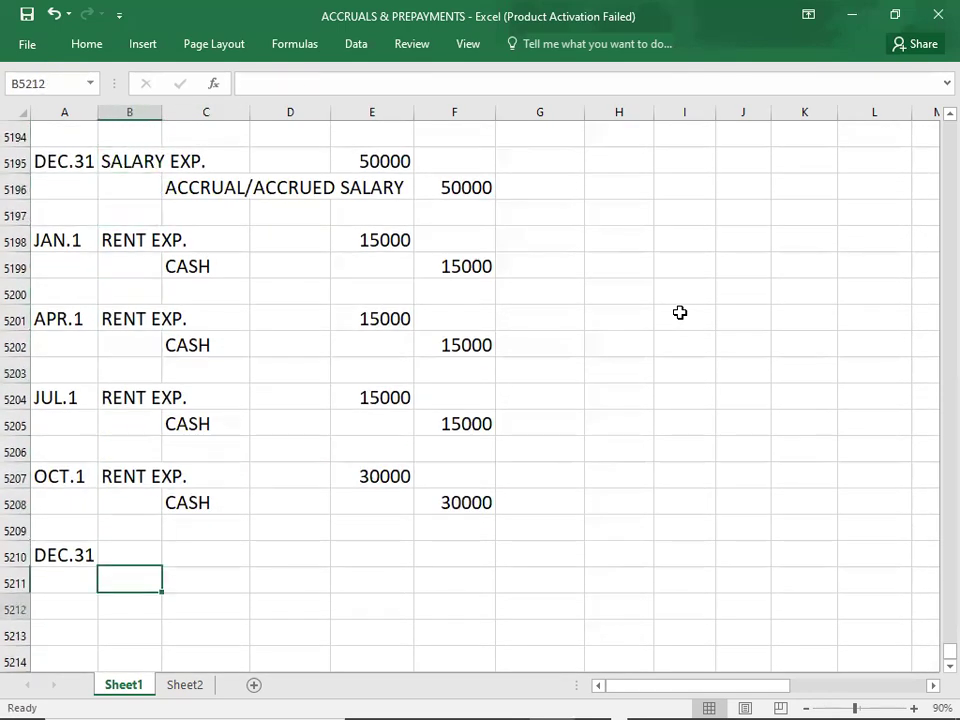
key("Up")
key("Up")
key("Up")
key("Up")
key("Up")
key("Up")
key("Up")
key("Up")
key("Up")
key("Up")
key("Up")
key("Up")
key("Up")
key("Up")
key("Up")
key("Up")
key("Up")
key("Up")
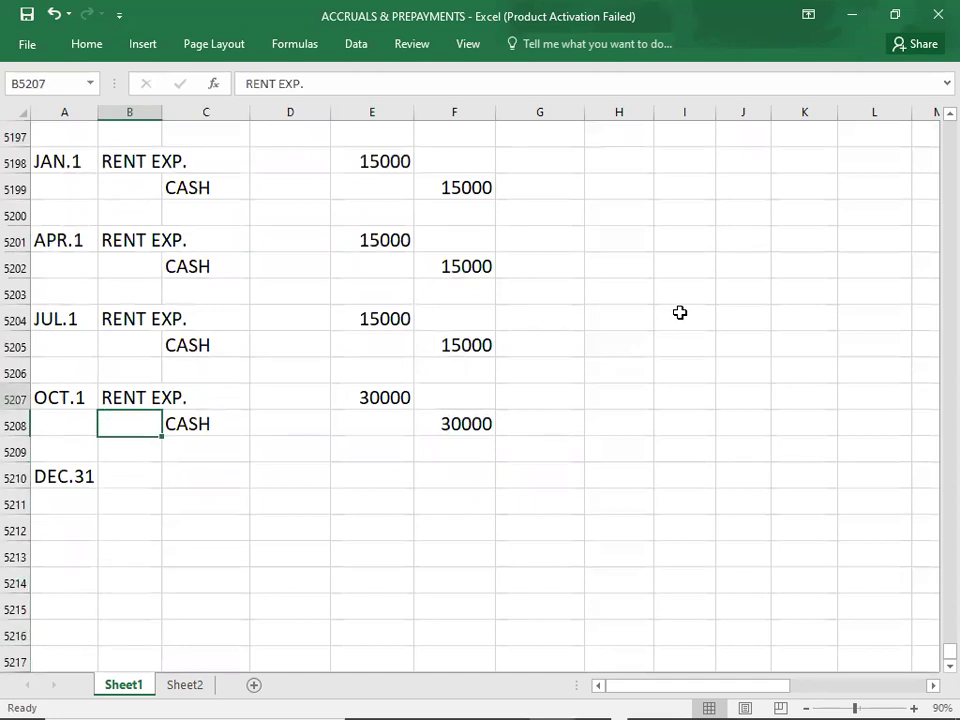
key("Down")
key("Down")
key("Down")
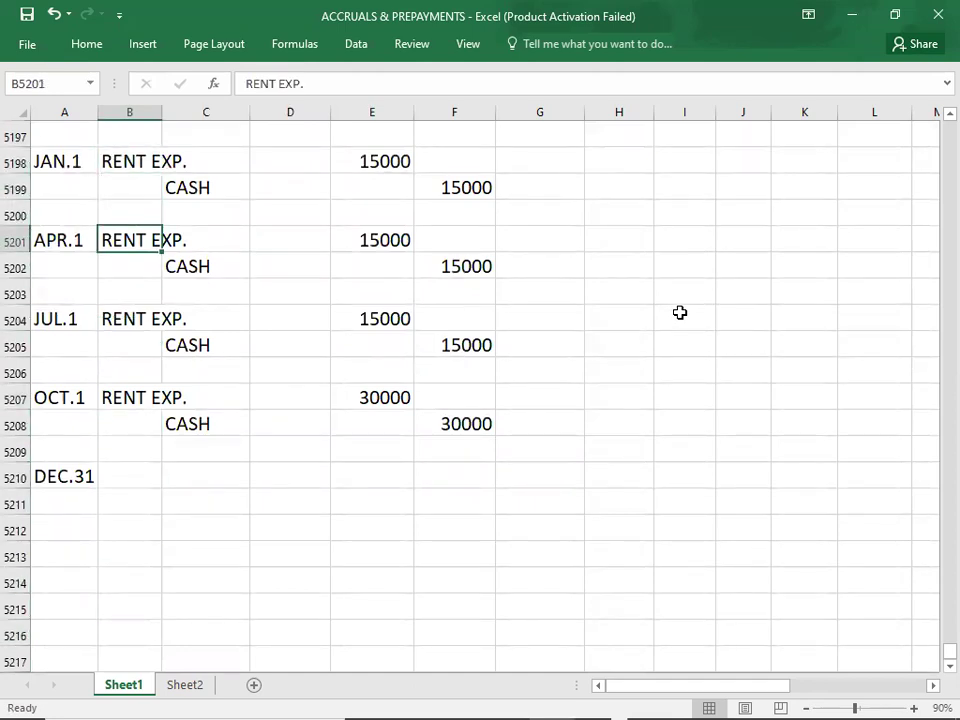
key("Down")
key("Down")
key("Down")
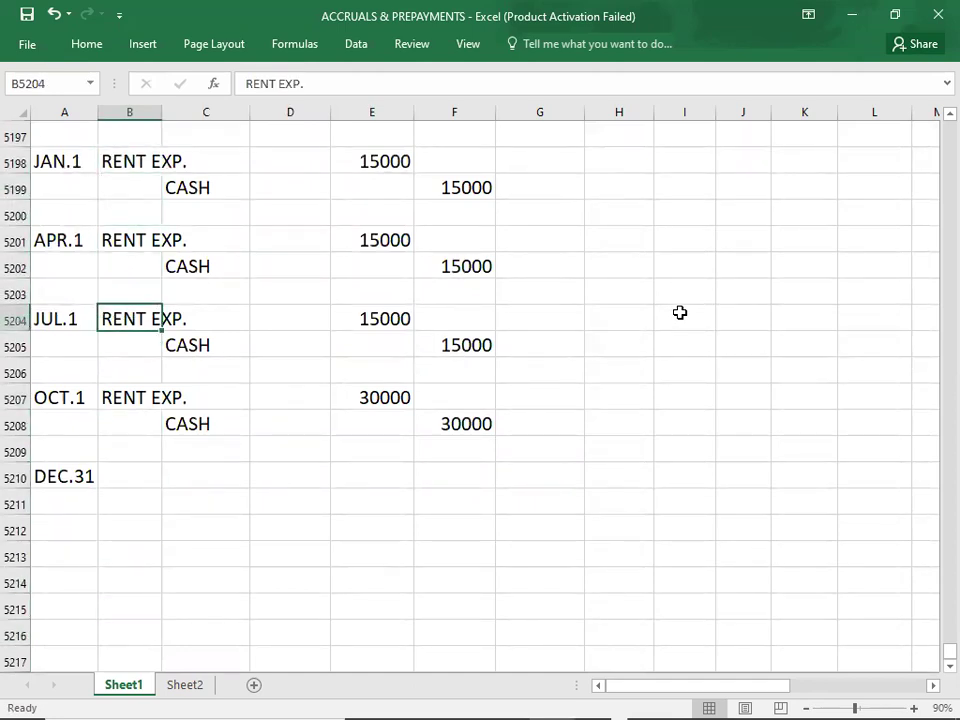
key("Down")
key("Down")
key("Down")
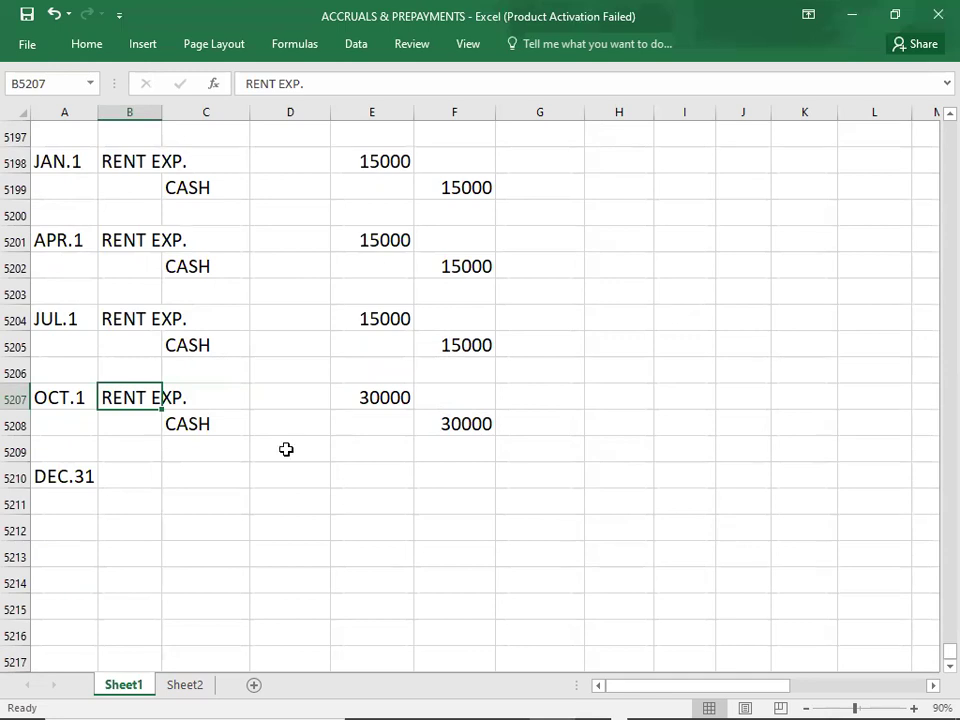
- Enter the DEC.31 account lines, with PREAYMENTS in B5210 as the debit and RENT EXP. in C5211 as the credit
left_click(136, 474)
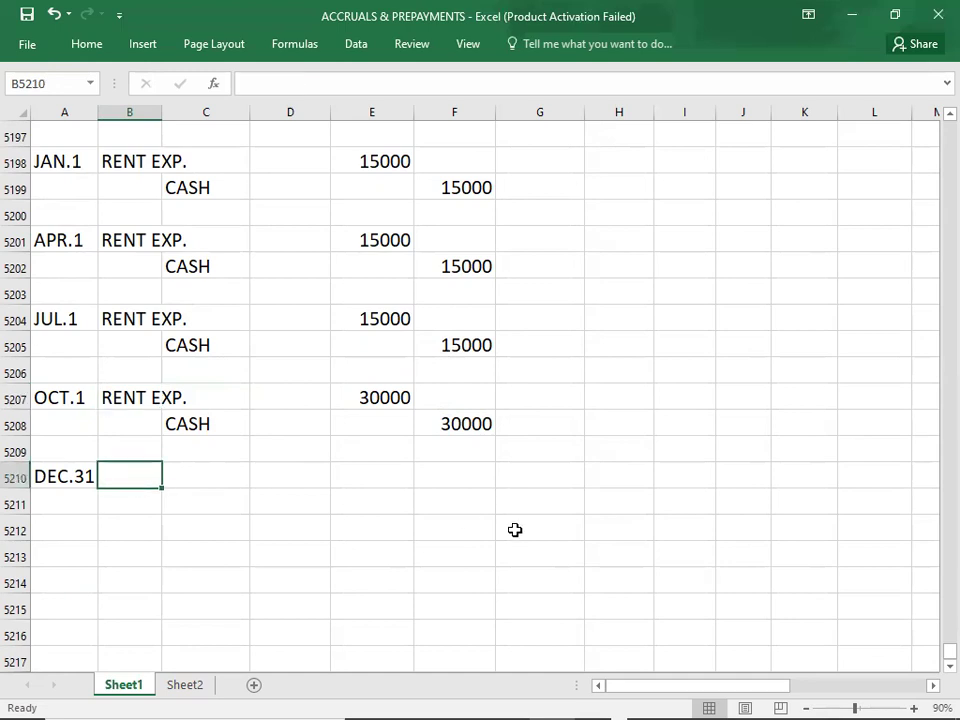
type("PRE")
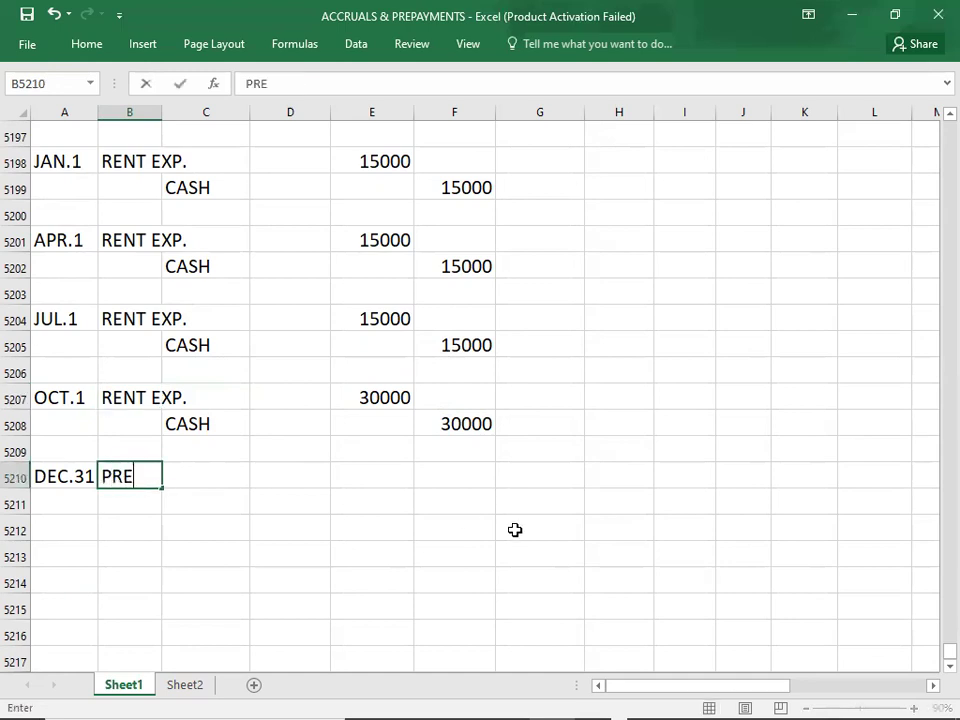
type("AYMENTS")
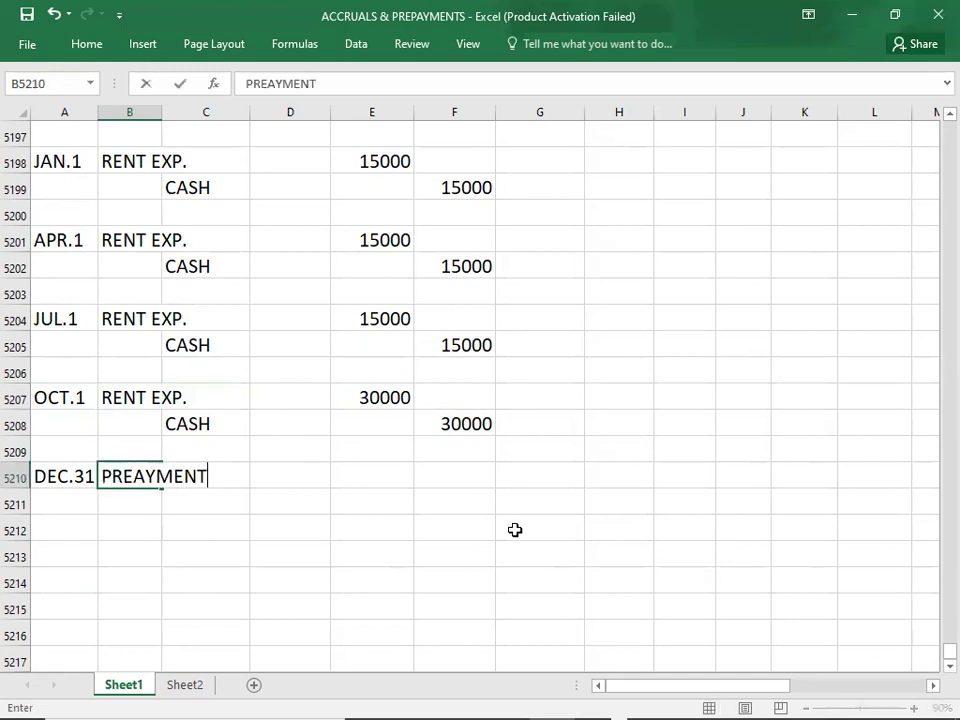
key("Return")
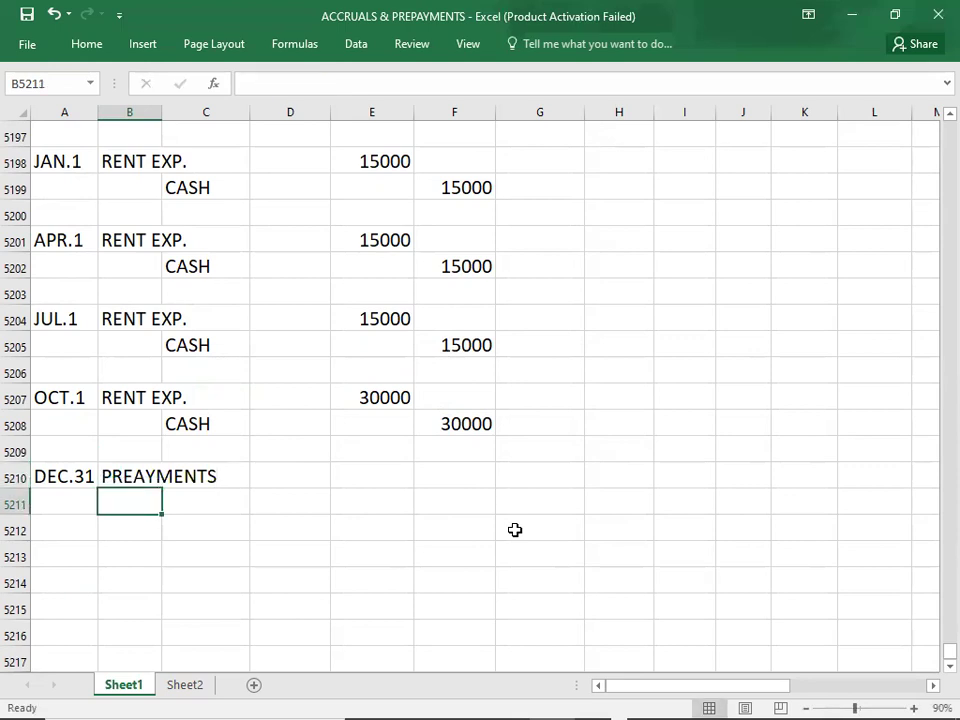
key("Right")
left_click(136, 394)
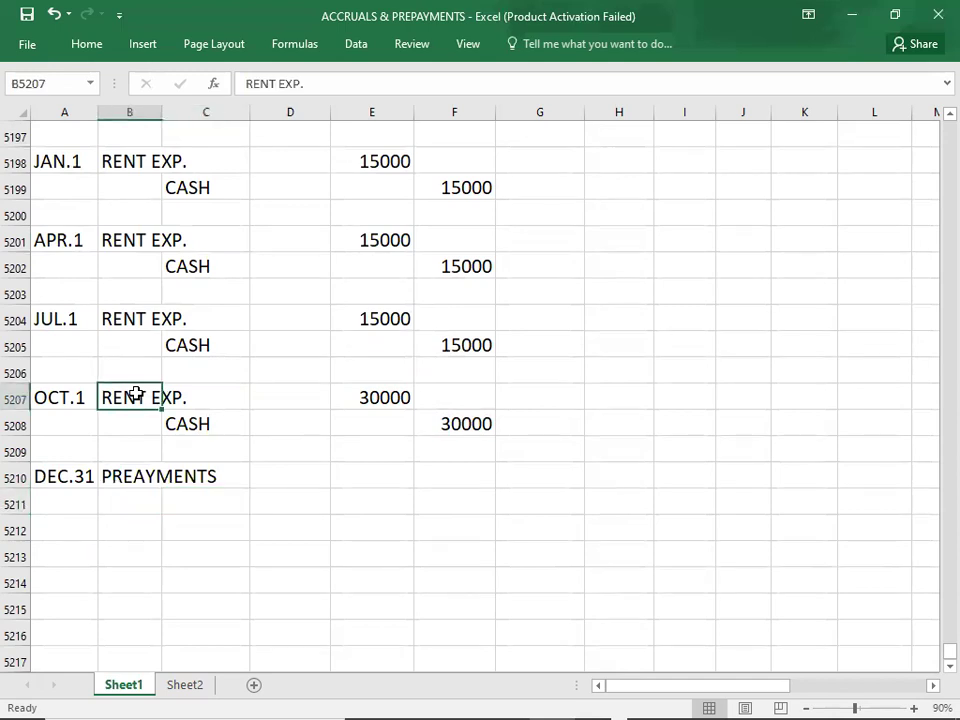
left_click(229, 509)
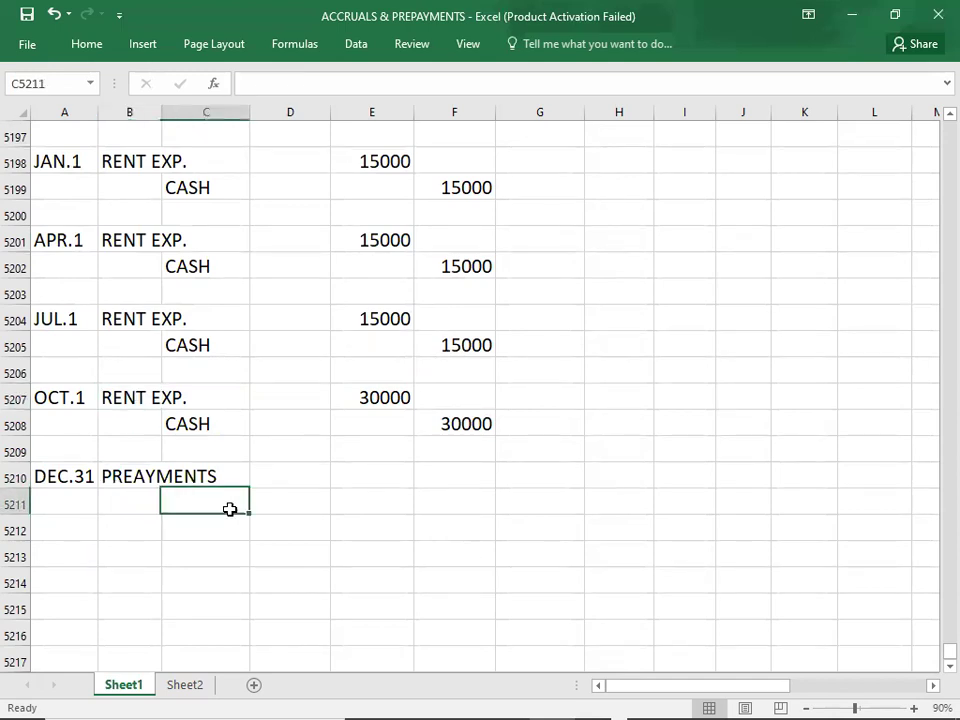
type("RENT EXP.")
key("Return")
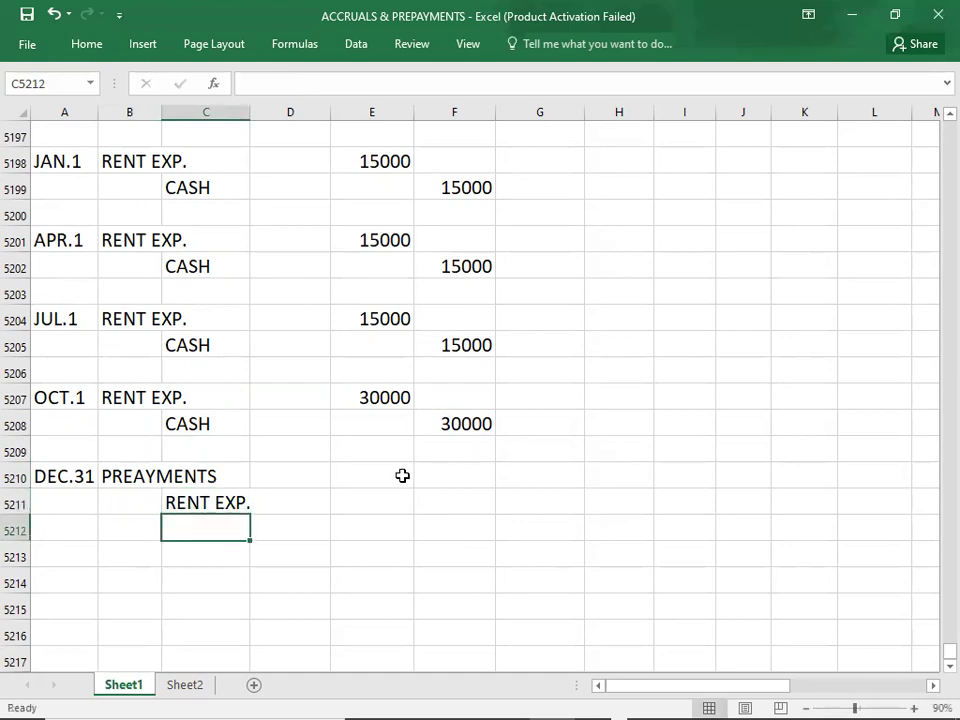
- Enter 15000 as the DEC.31 debit in E5210 and 15000 as the rent expense credit in F5211
left_click(402, 476)
type("15000")
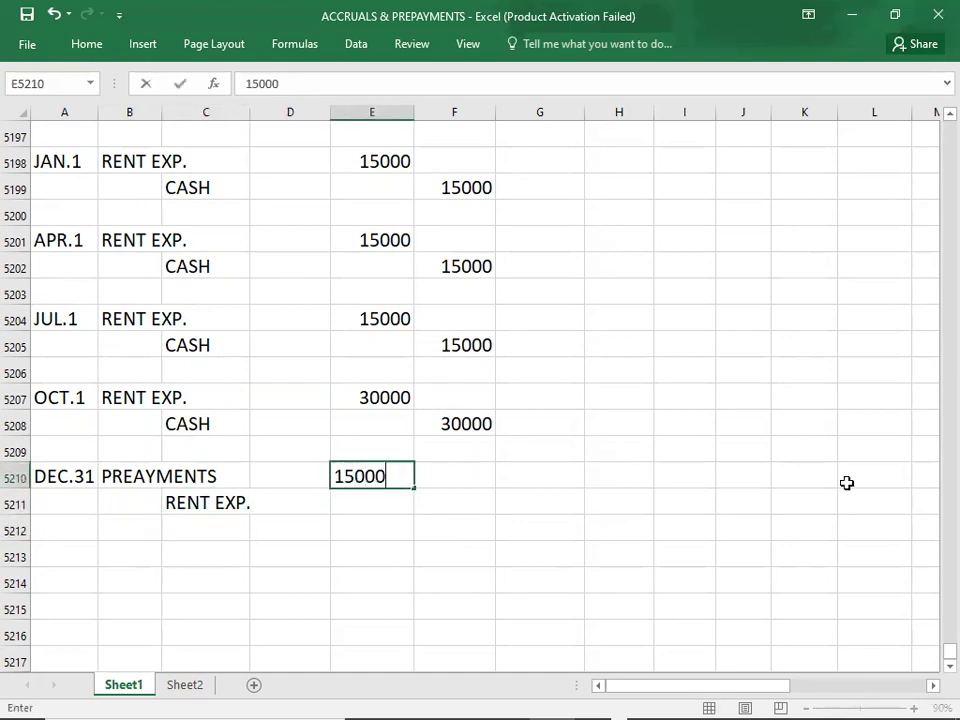
key("Return")
key("Right")
type("150")
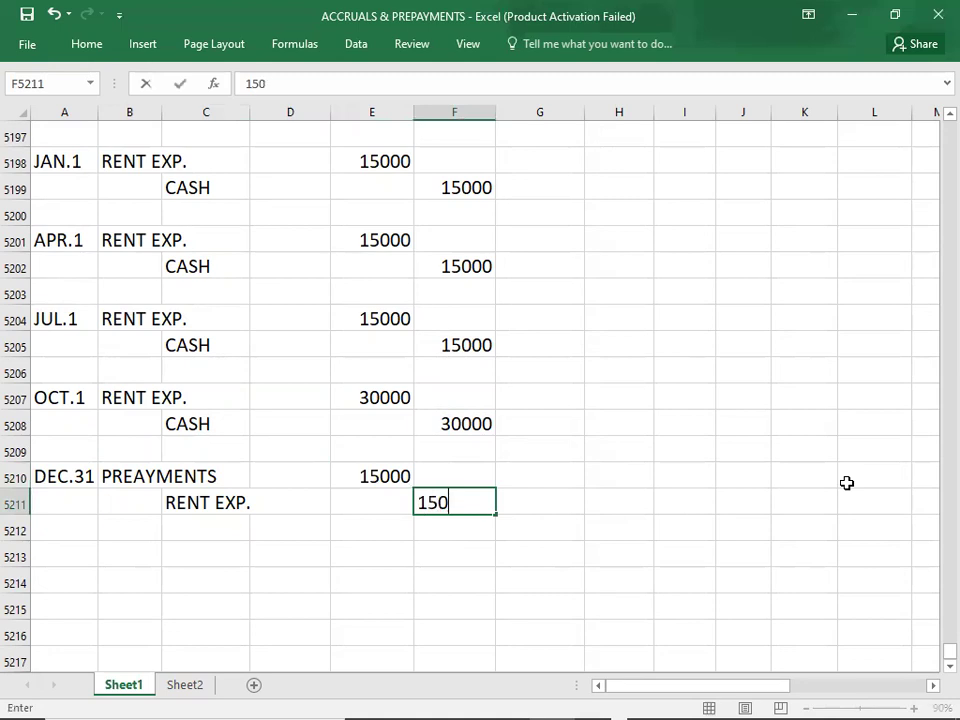
type("00")
key("Return")
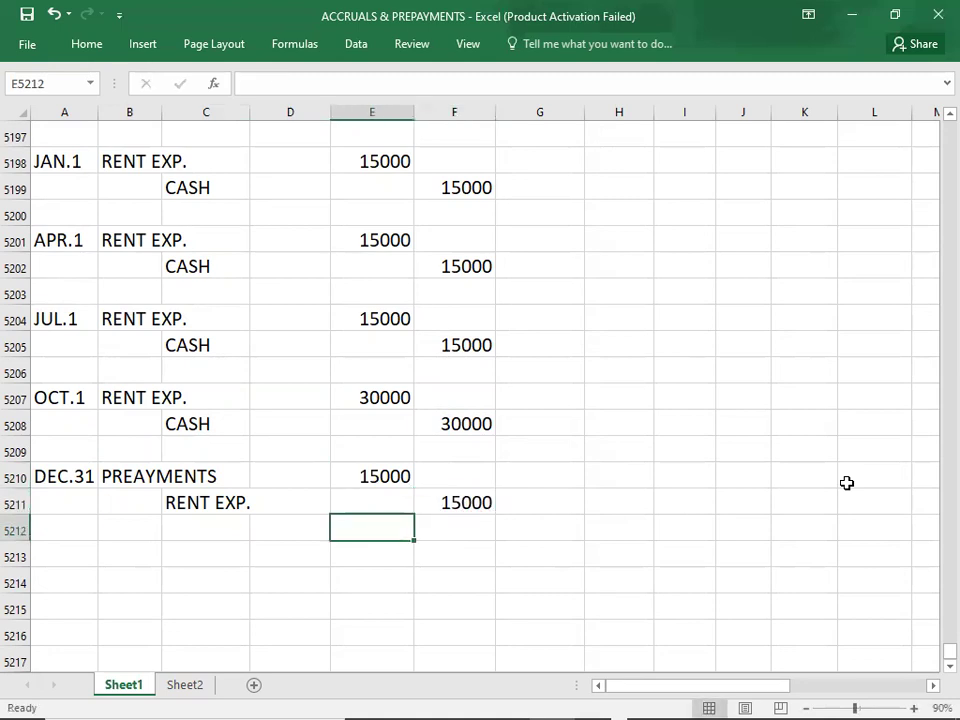
- Check the four rent expense debits from JAN.1 to OCT.1 against the DEC.31 rent expense credit in F5211
left_click(356, 159)
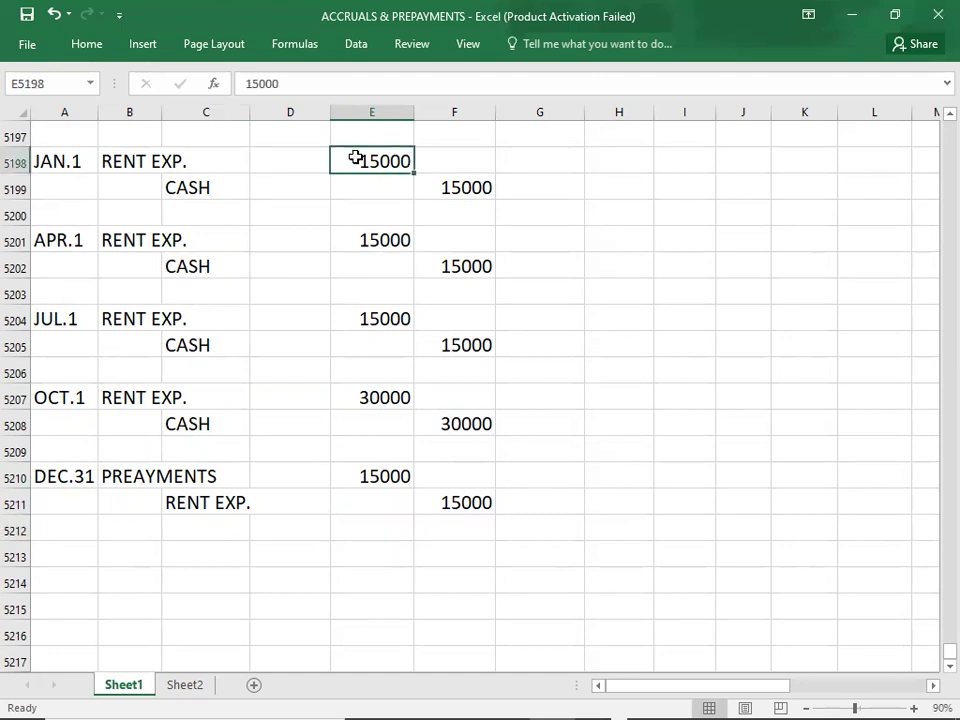
left_click(357, 243)
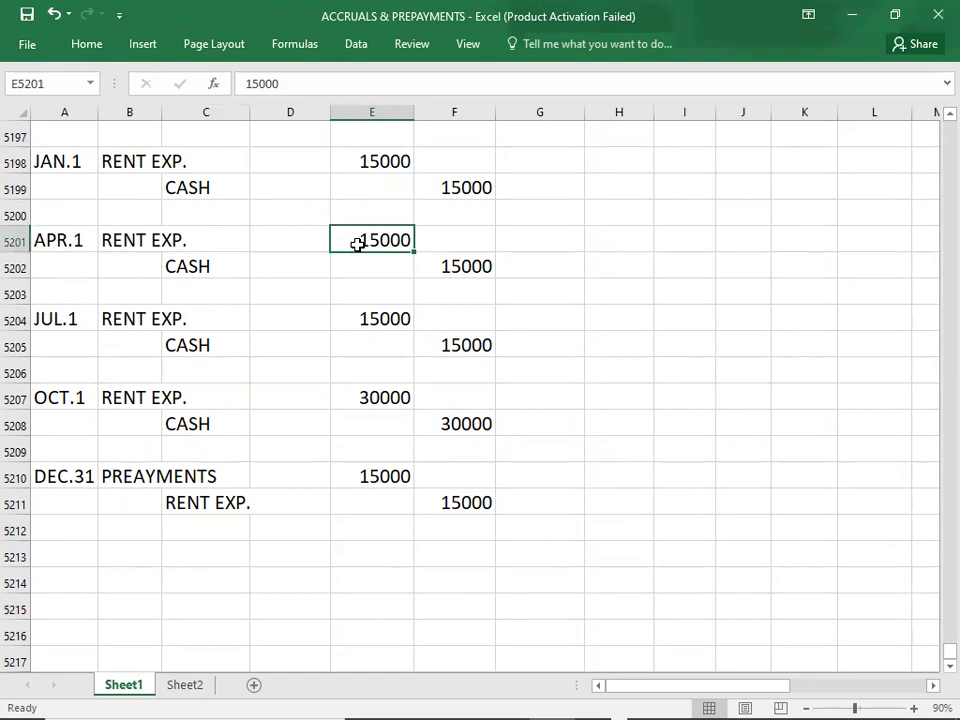
left_click(356, 319)
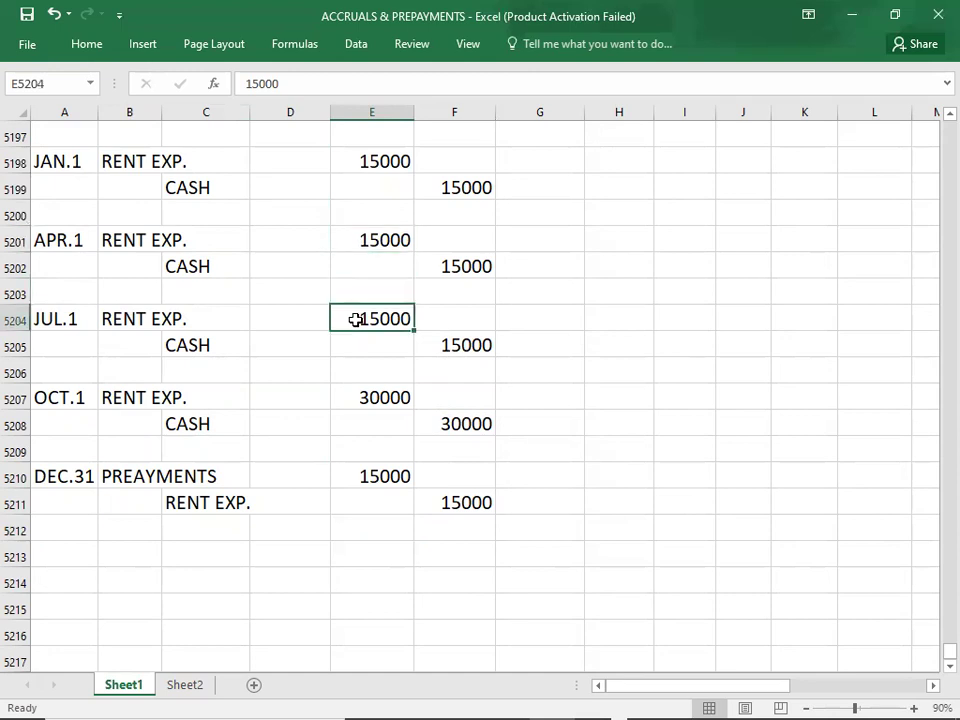
left_click(346, 400)
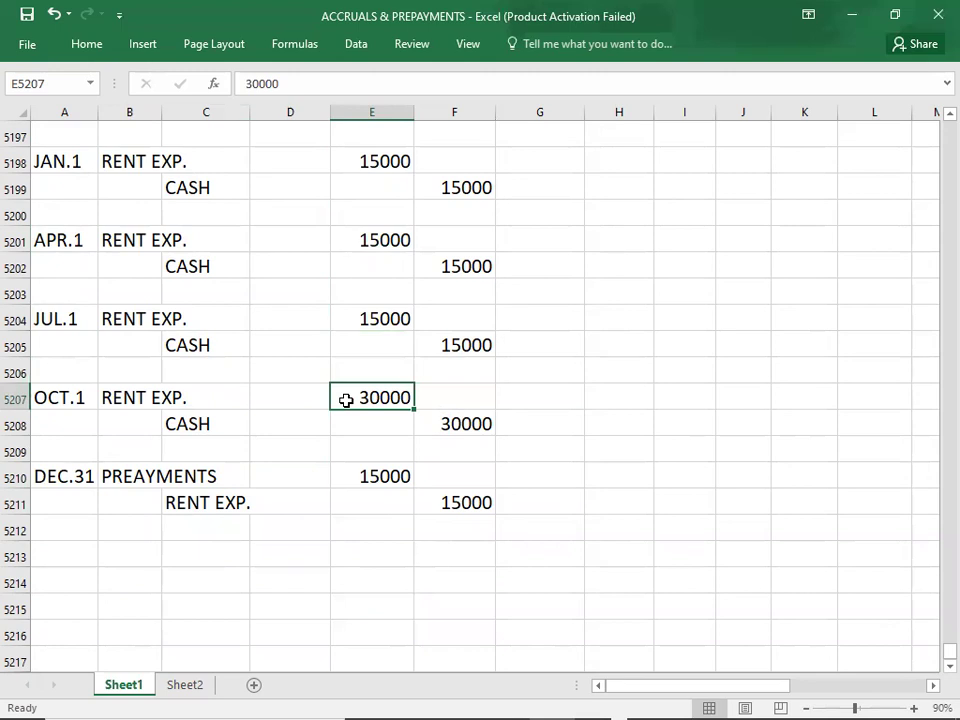
left_click(455, 508)
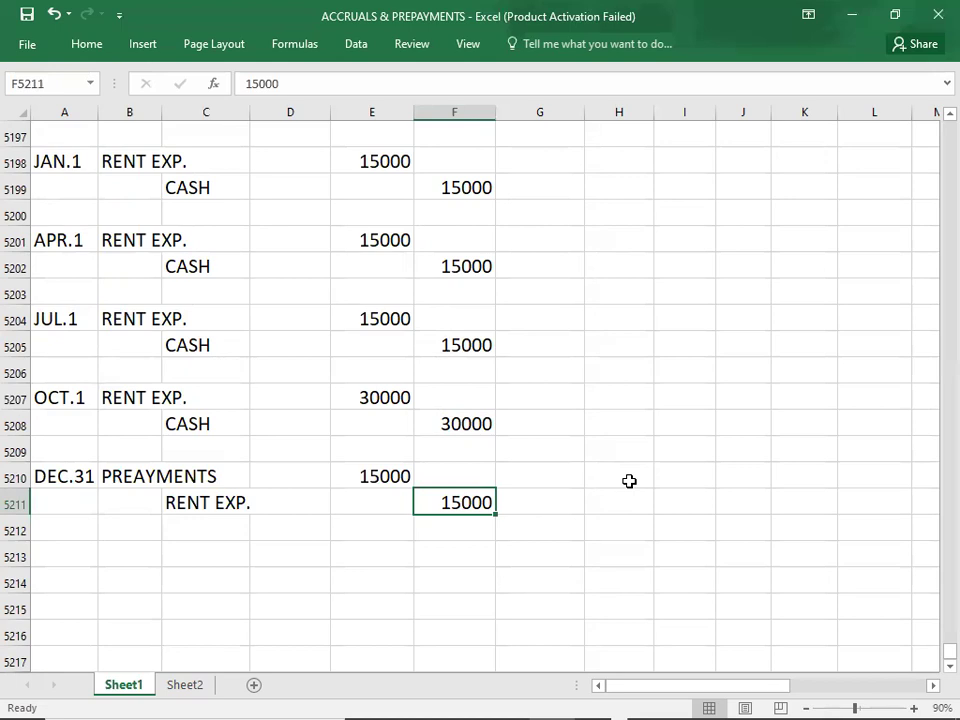
- Correct the spelling of the debit account in B5210 to PREPAYMENTS
double_click(140, 476)
left_click_drag(138, 476, 146, 628)
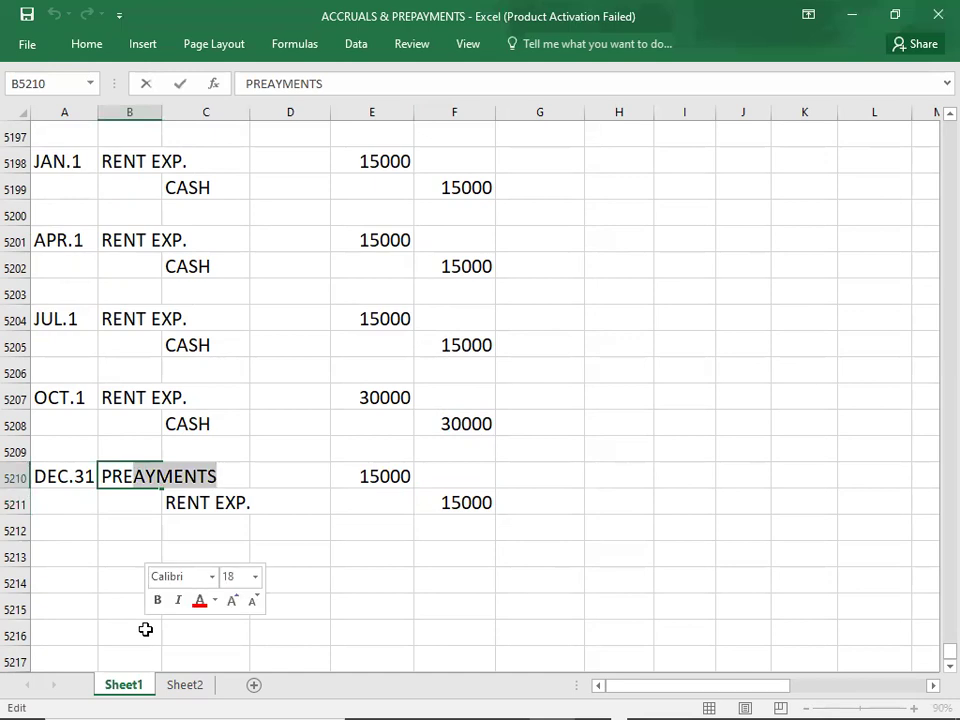
key("Right")
key("Left")
key("Left")
key("Left")
key("Left")
key("Left")
key("Left")
key("Left")
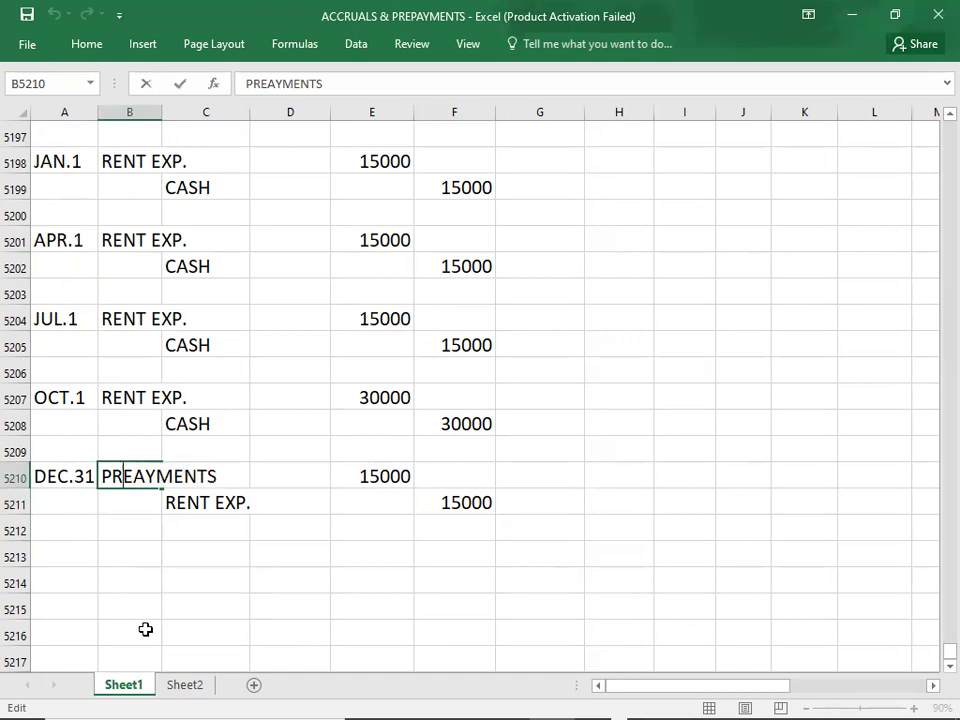
type("P")
left_click(193, 630)
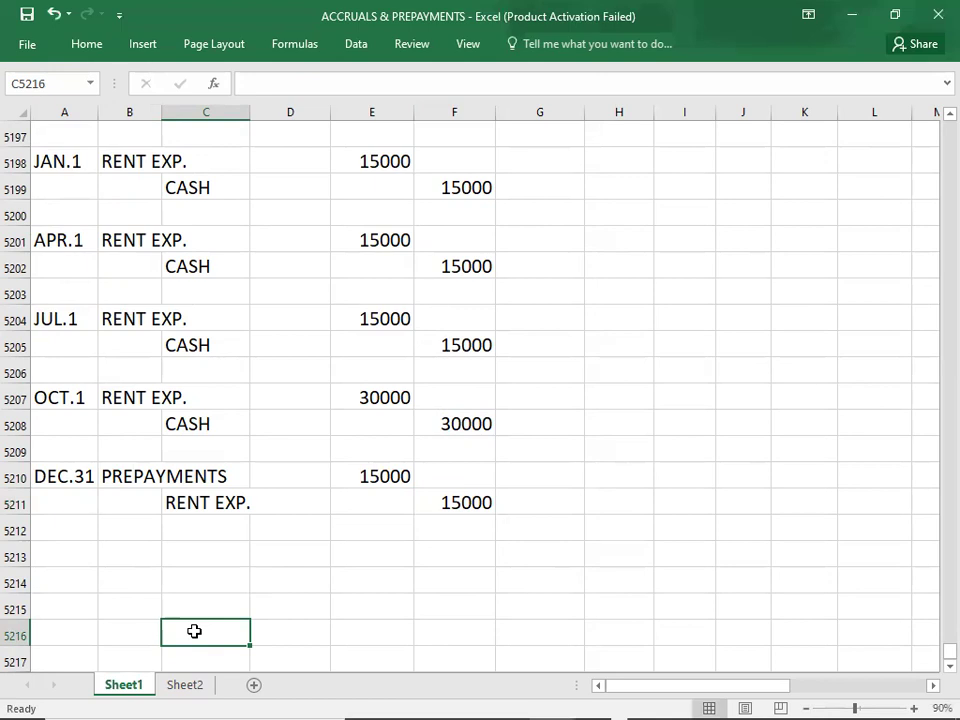
- Examine the complete DEC.31 prepayment entry in A5210:F5211
left_click(80, 477)
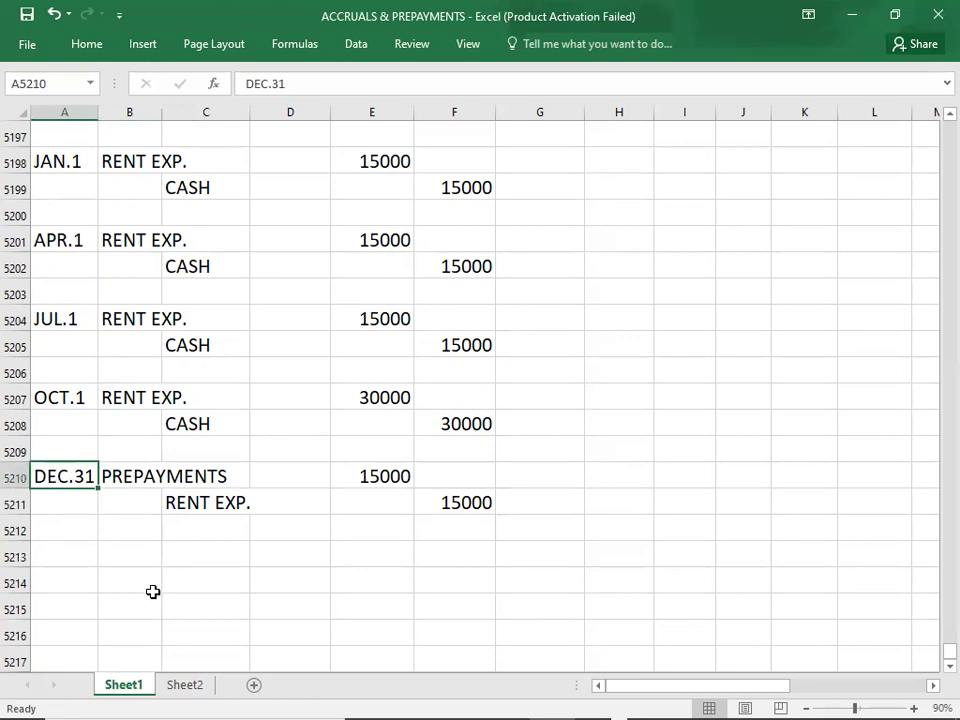
key("shift+Right")
key("shift+Right")
key("shift+Right")
key("shift+Right")
key("shift+Right")
key("shift+Down")
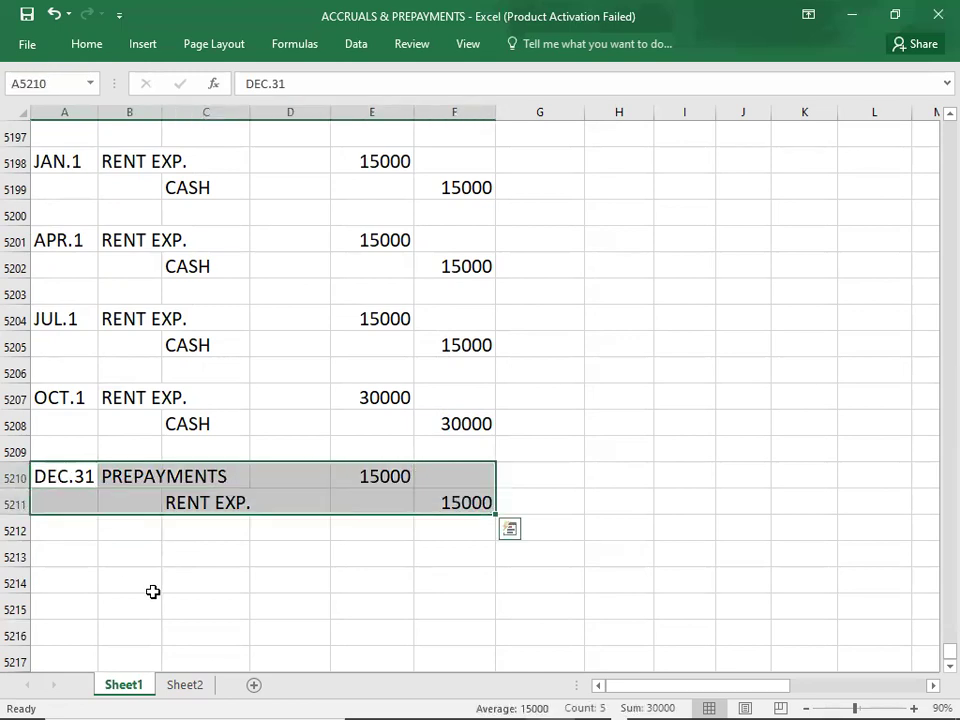
- Examine the DEC.31 salary accrual entry in A5195:F5196 for comparison with the prepayment entry
key("Up")
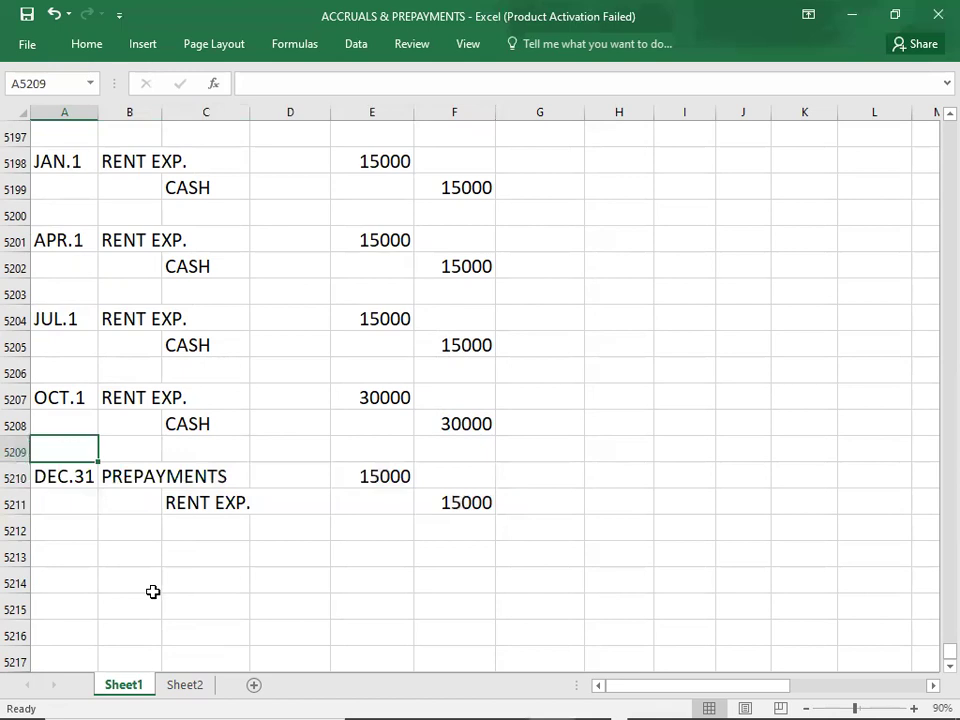
key("Up")
key("Up")
key("Up")
key("Up")
key("Up")
key("Up")
key("Up")
key("Up")
key("Up")
key("Up")
key("Up")
key("Up")
key("Up")
key("Up")
key("Up")
key("Up")
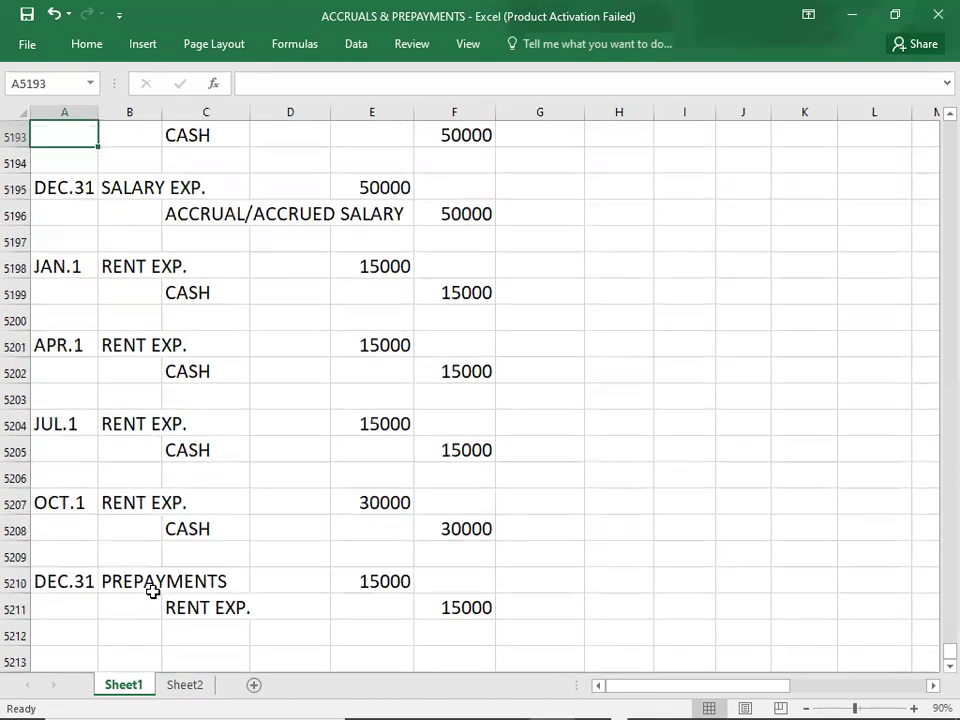
key("Up")
key("Up")
key("Up")
key("Down")
key("Down")
key("Down")
key("Down")
key("Down")
key("shift+Right")
key("shift+Right")
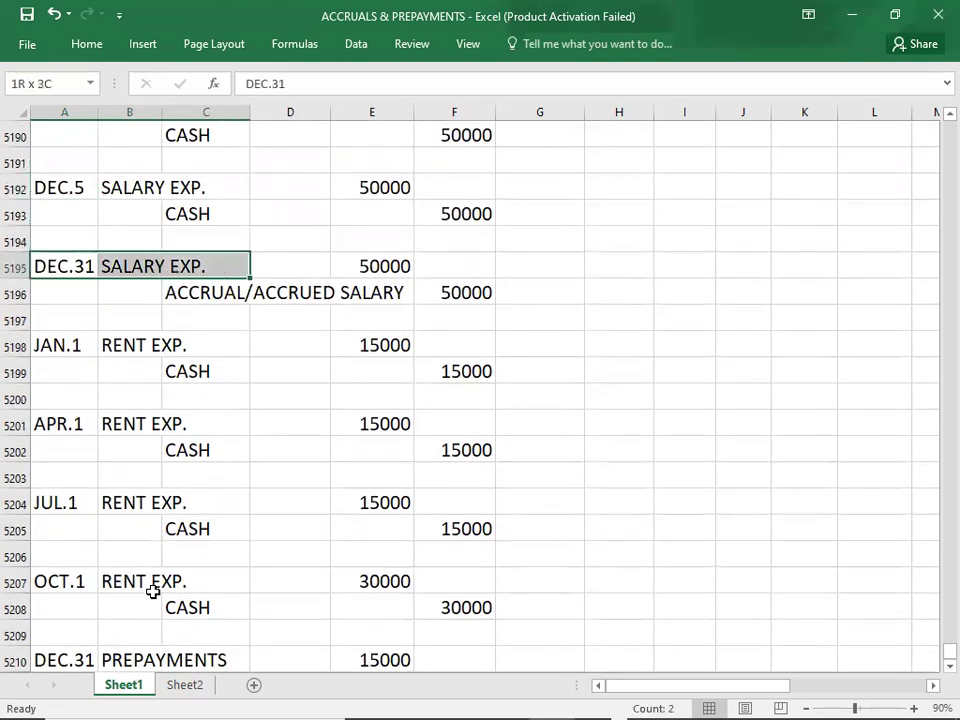
key("shift+Right")
key("shift+Right")
key("shift+Right")
key("shift+Down")
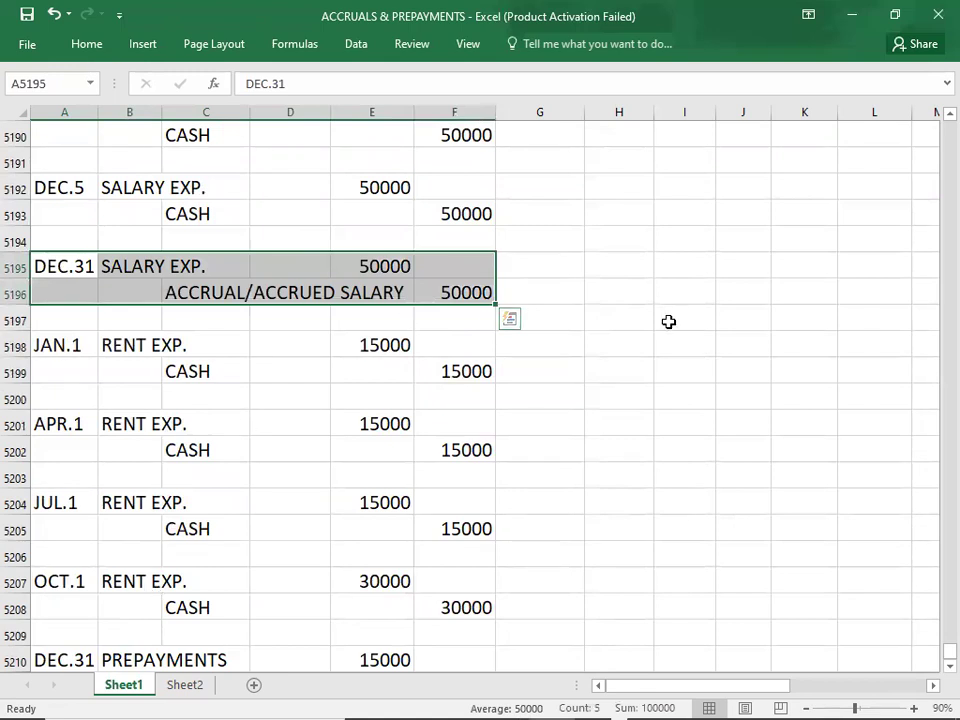
- Review the rent entries down to the DEC.31 prepayment and check the OCT.1 rent expense amount in E5207
key("Down")
key("Down")
key("Down")
key("Down")
key("Down")
key("Down")
key("Down")
key("Down")
key("Down")
key("Down")
key("Down")
key("Down")
key("Down")
key("Down")
key("Down")
key("Down")
key("Down")
key("Down")
key("Down")
key("Down")
key("Down")
key("Down")
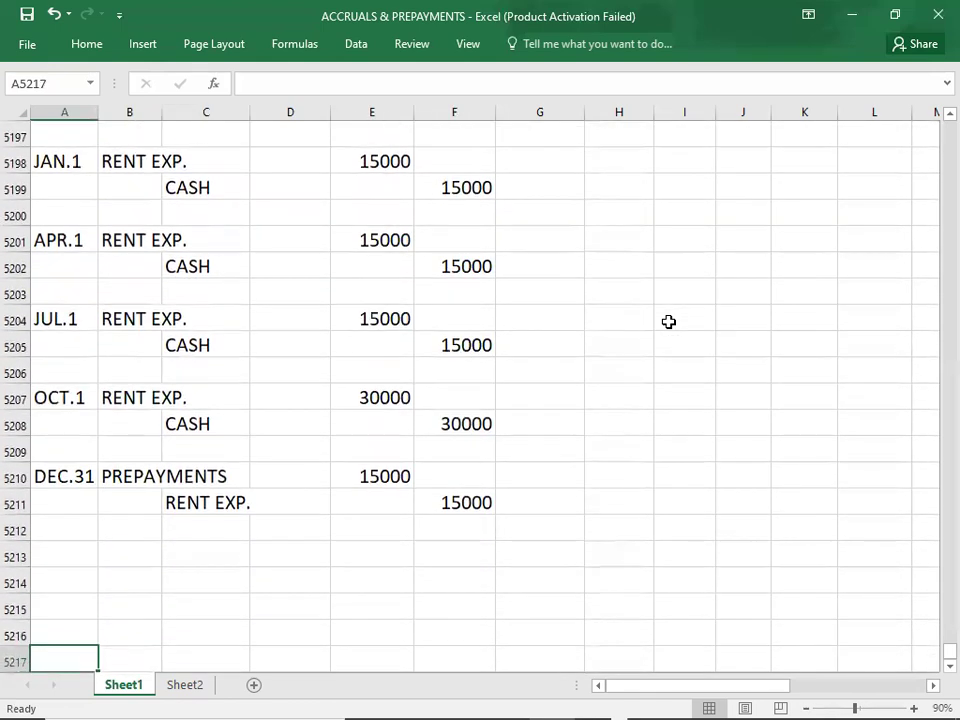
left_click(366, 394)
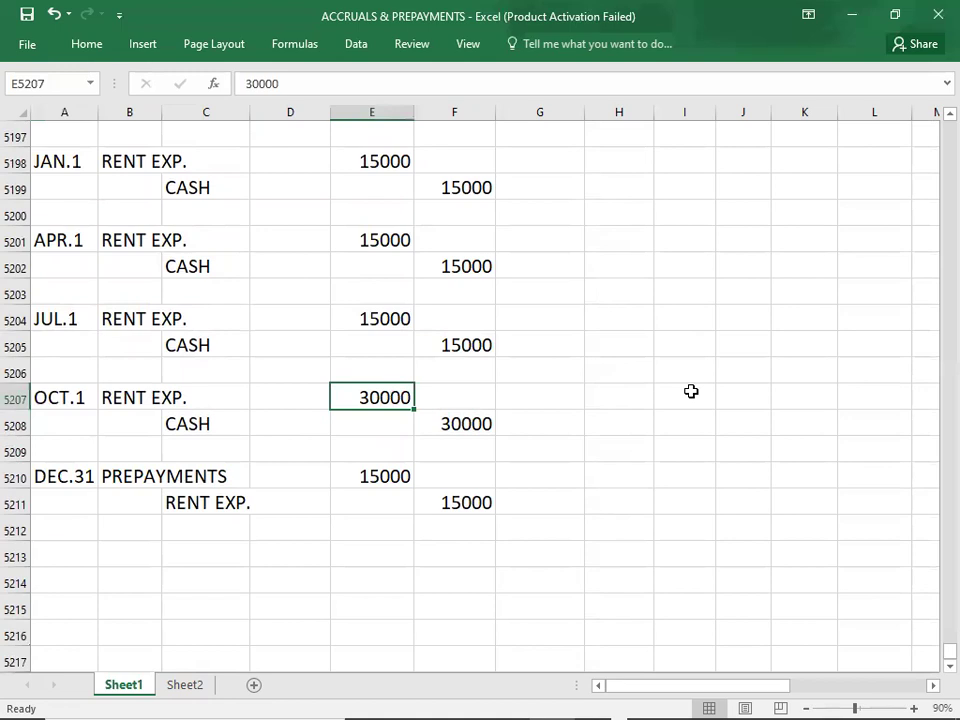
- Switch to the slide show and view the accruals and prepayments slide before advancing to slide 3
mouse_move(681, 707)
key("alt+Tab")
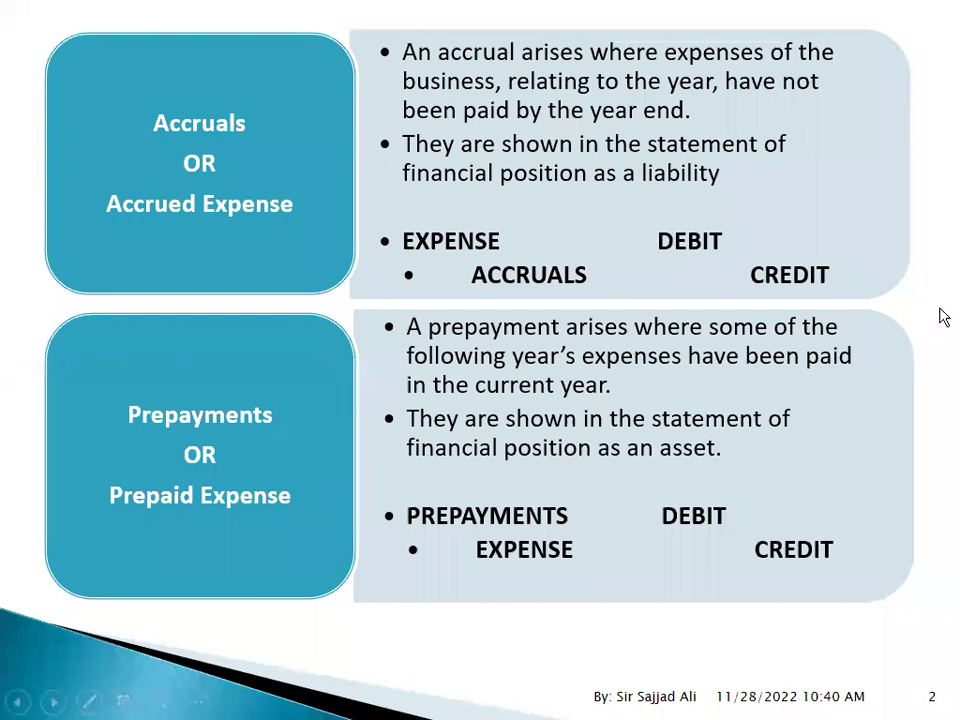
key("Right")
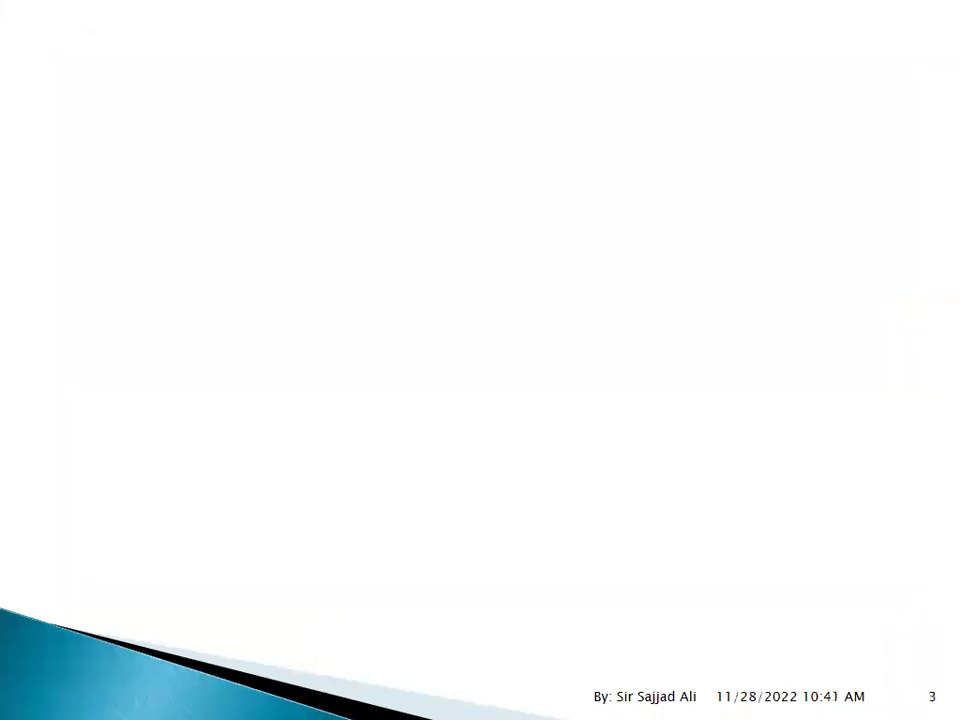
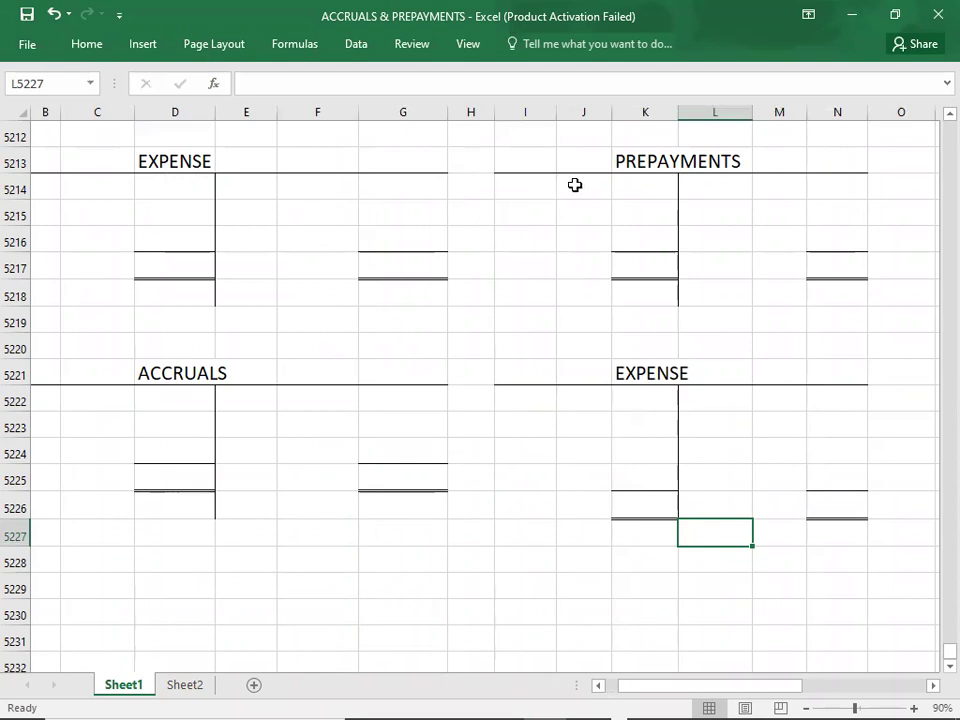
- Enter the opening balance B/D of 5000 on the debit side of the PREPAYMENTS account in J5214:K5214
type("B/D")
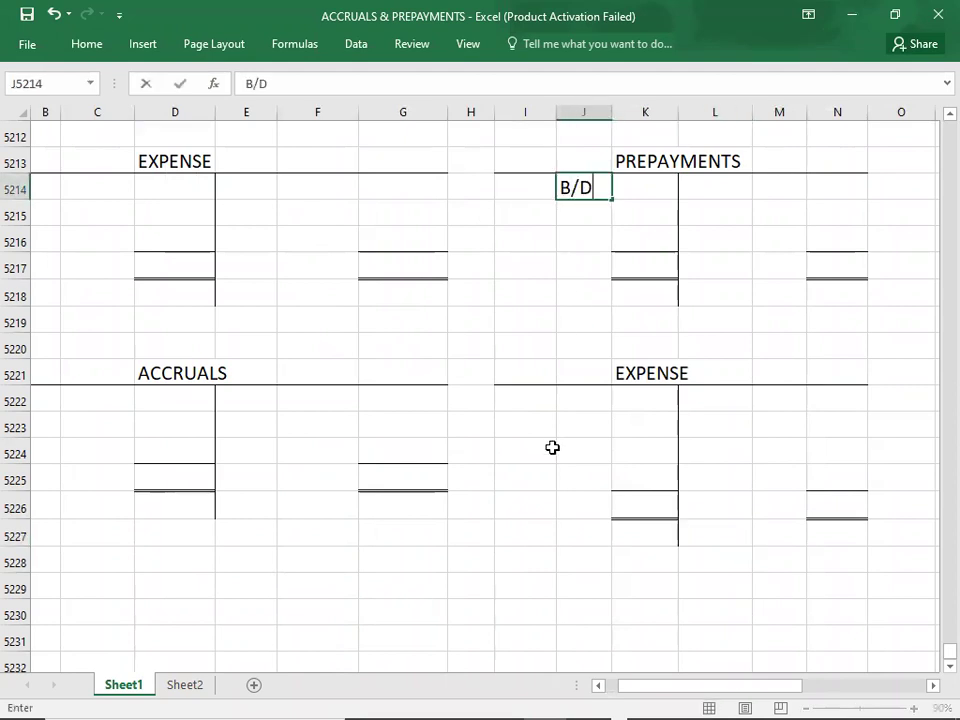
key("Tab")
type("5000")
key("Return")
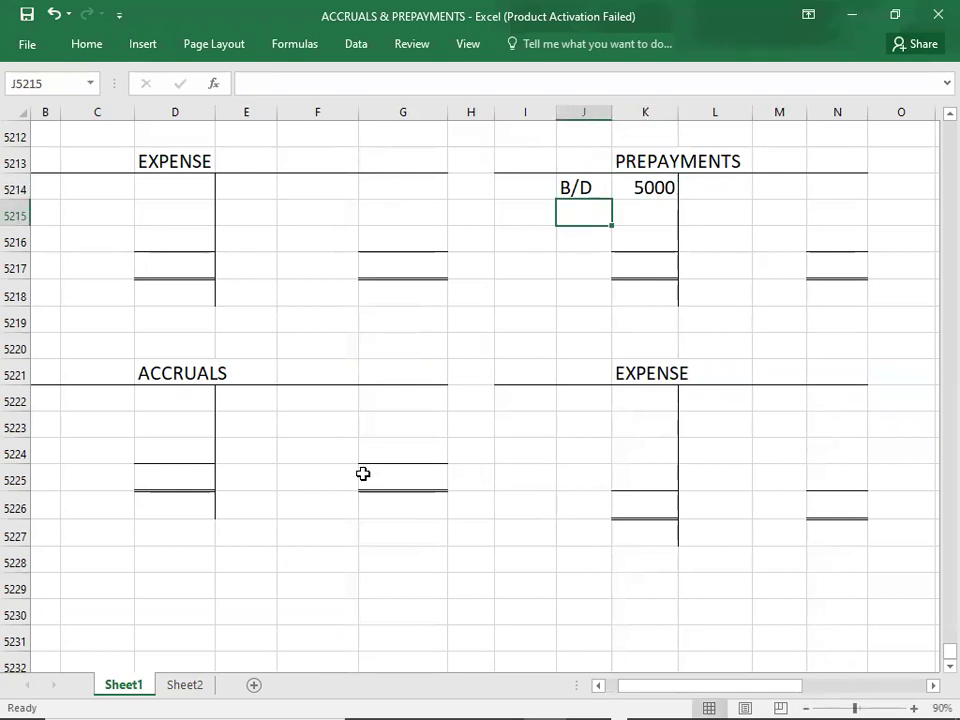
- Enter the opening balance B/D of 2000 on the credit side of ACCRUALS in F5222:G5222 and narrow column F slightly
left_click(317, 398)
type("B/D")
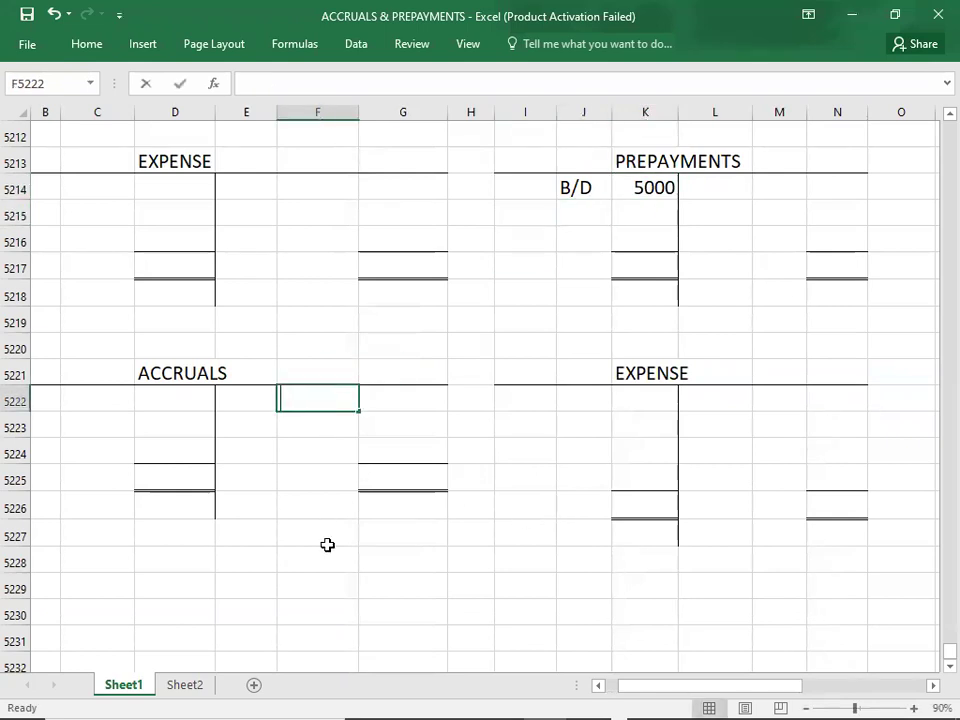
key("Tab")
type("2000")
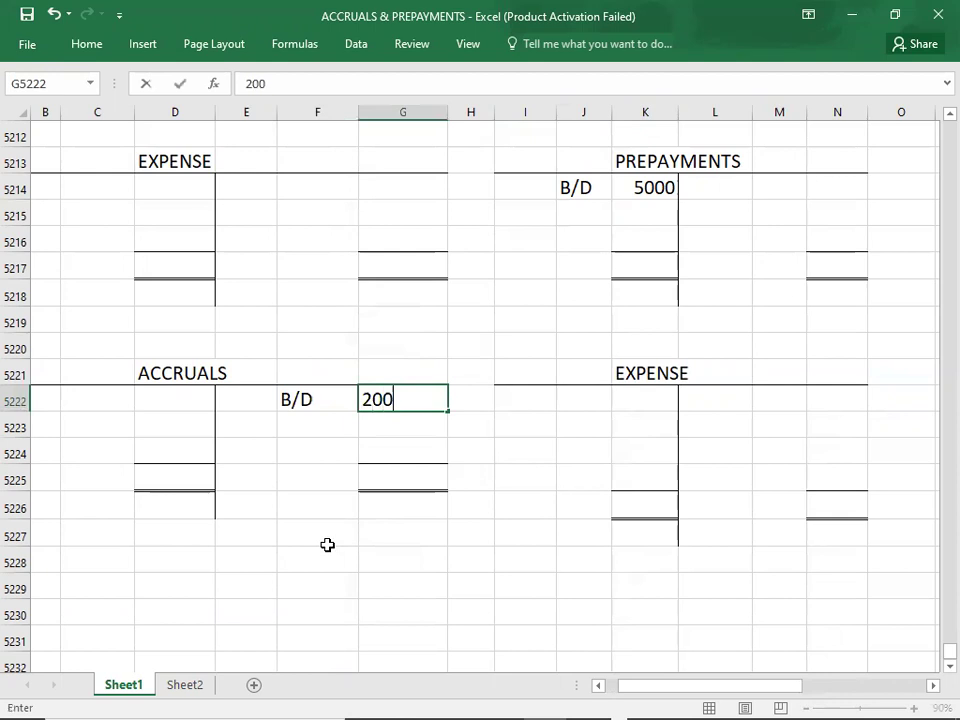
key("Return")
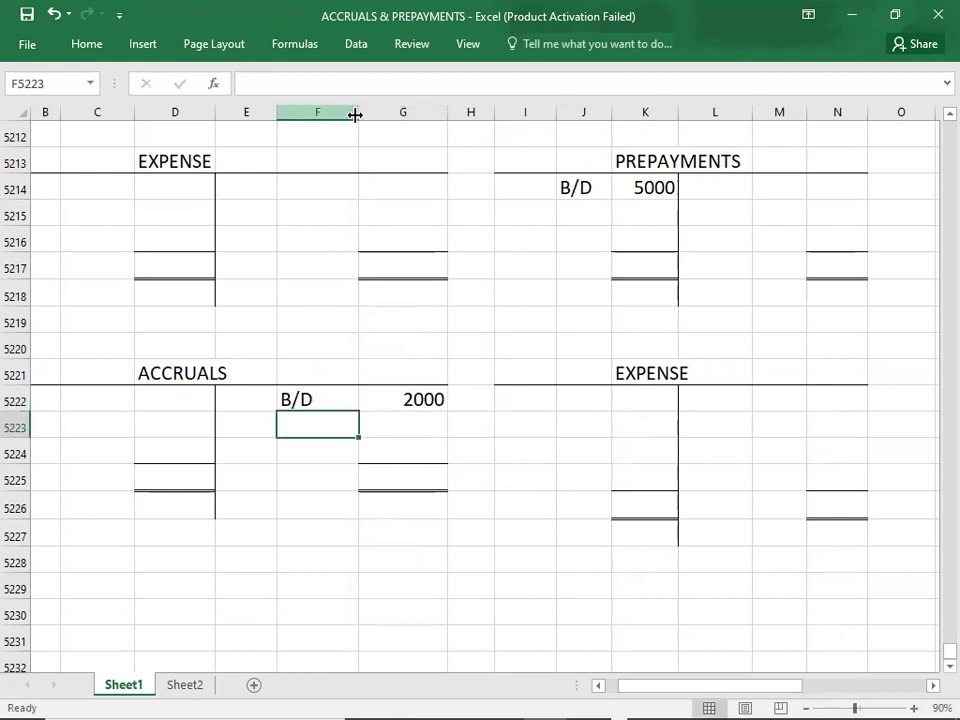
left_click_drag(359, 116, 340, 115)
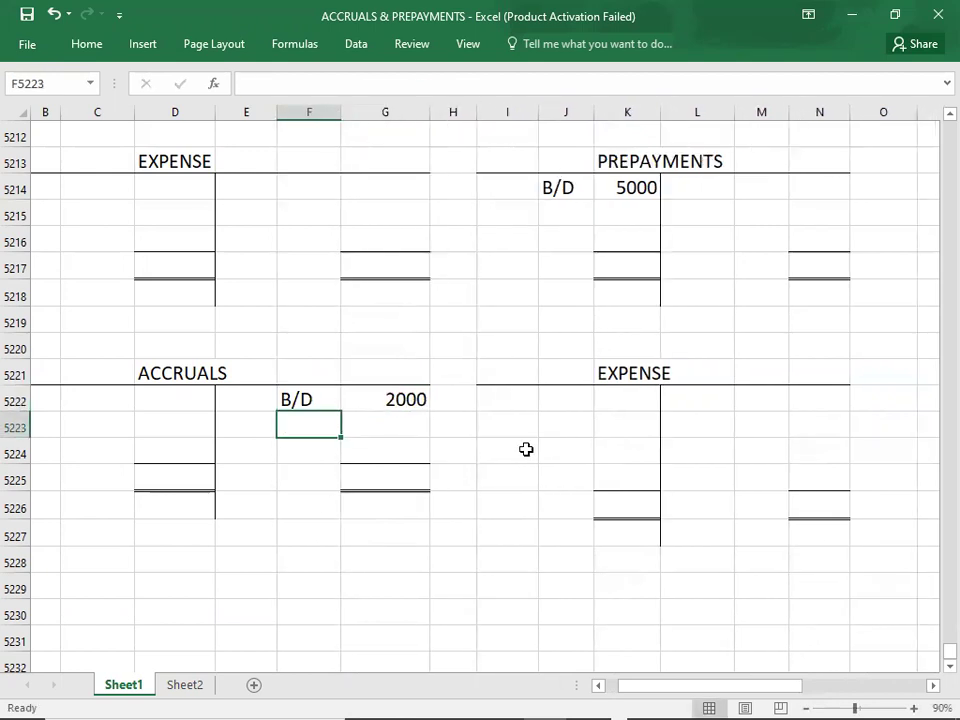
- Record a CASH payment of 50000 on the debit side of the upper EXPENSE account in C5214:D5214
left_click(161, 188)
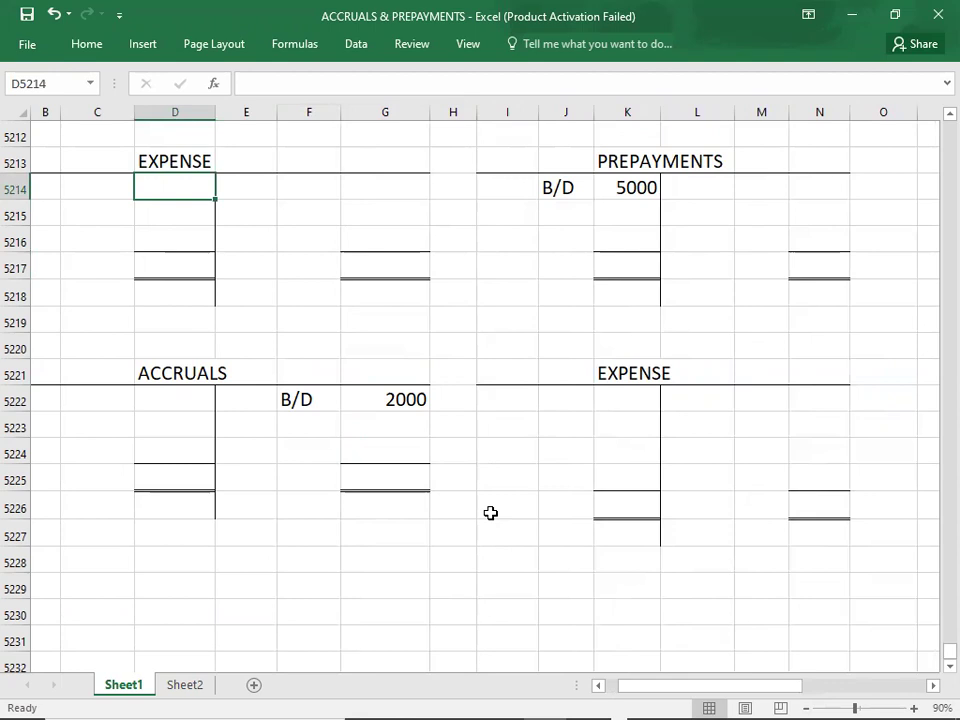
type("50000")
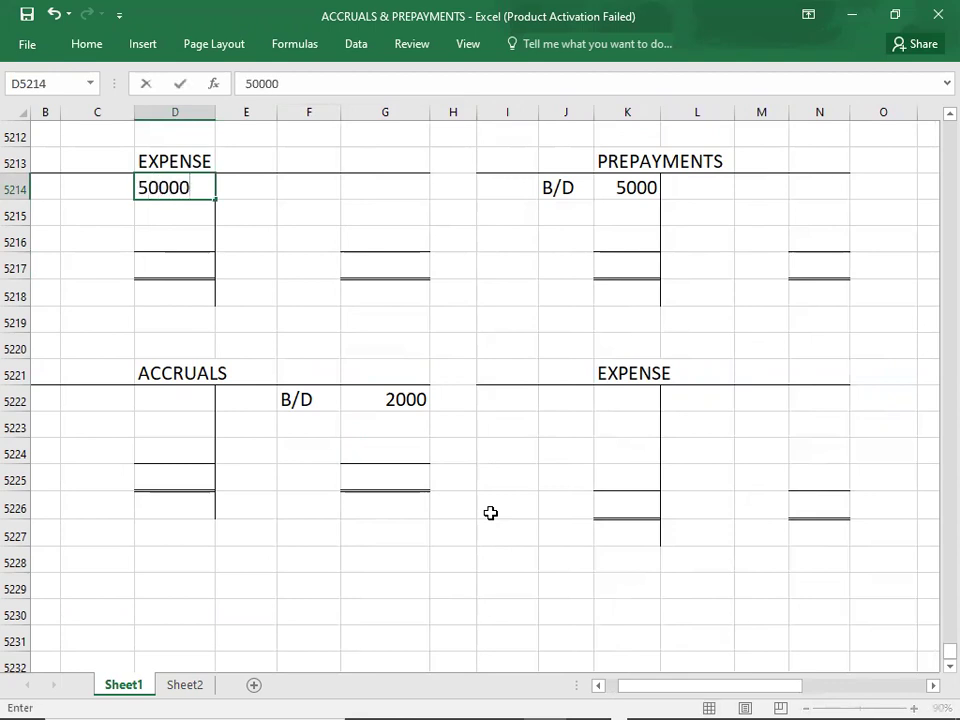
key("Left")
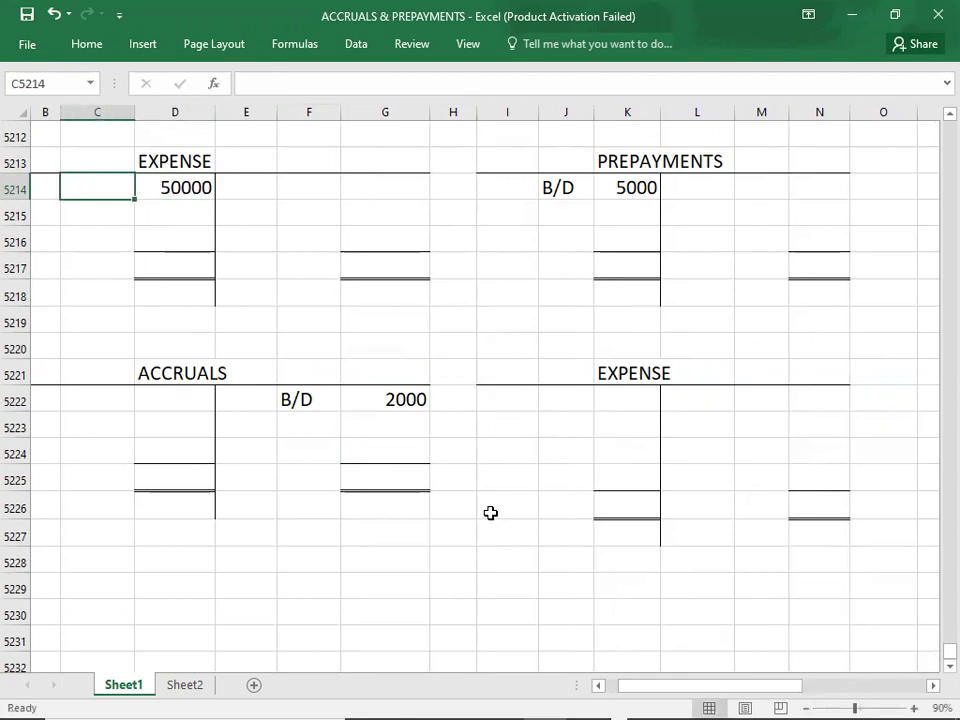
type("CASH")
key("Return")
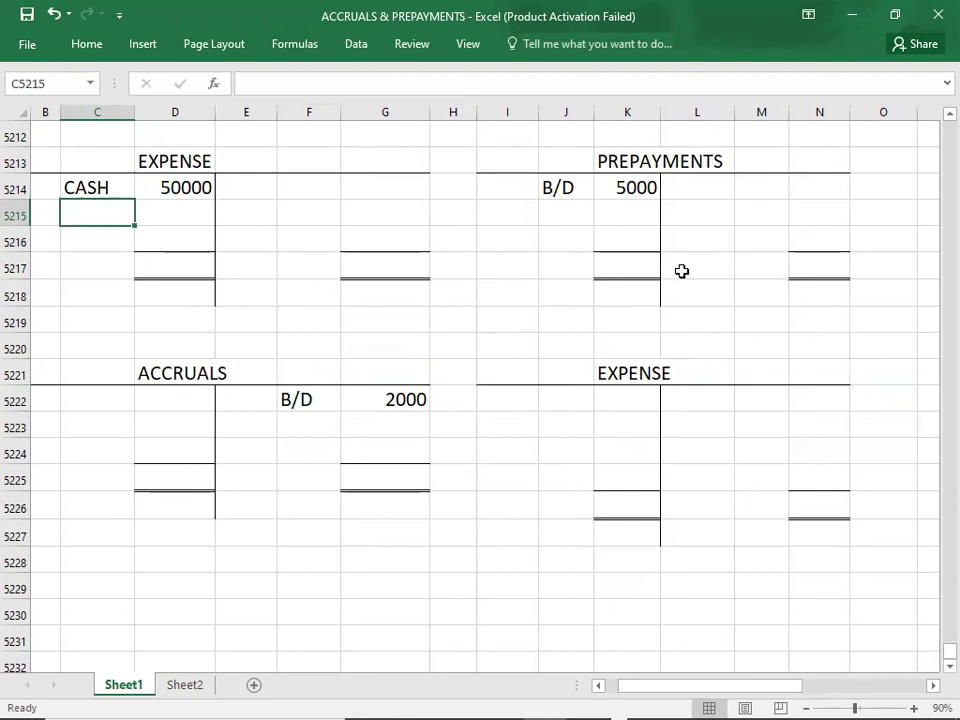
- Enter the closing balance C/D of 3000 on the credit side of the PREPAYMENTS account in M5216:N5216
left_click(751, 246)
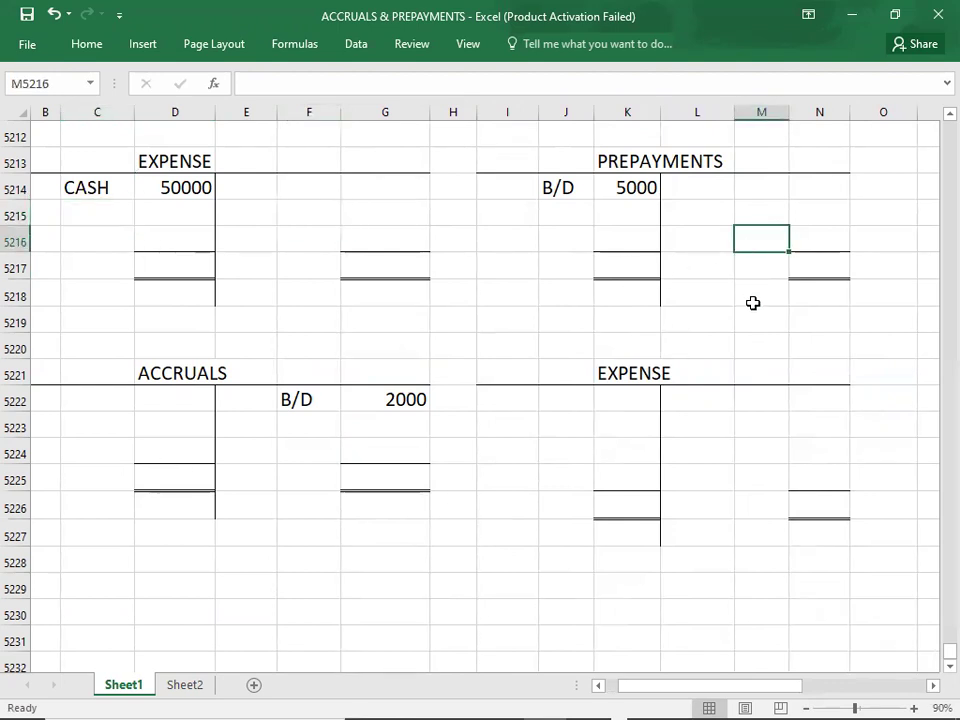
type("B/D")
key("Tab")
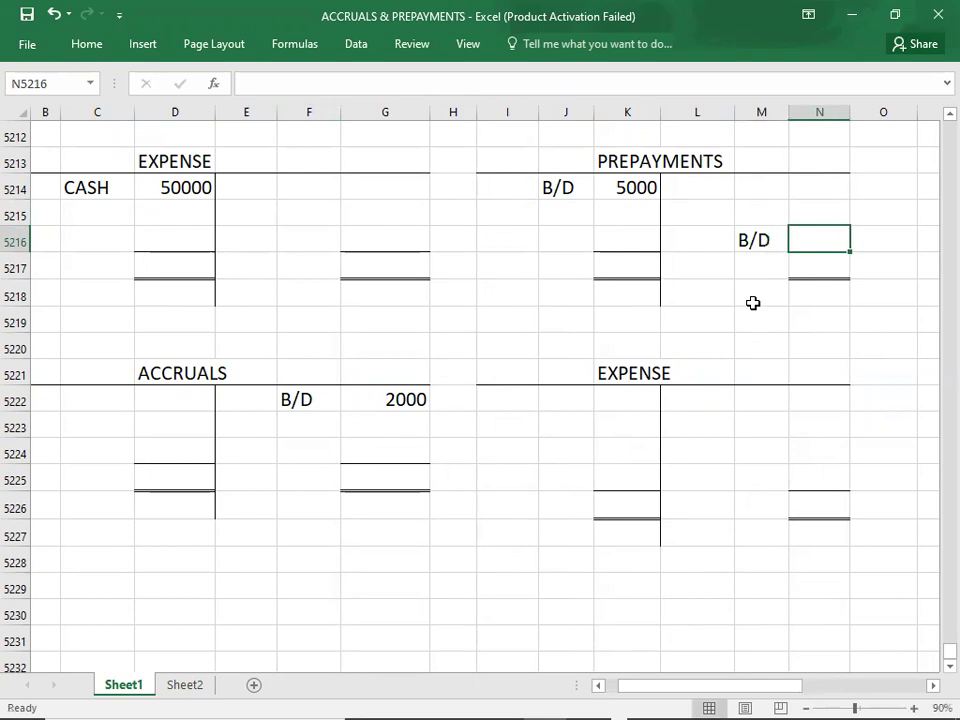
key("Left")
type("C/D")
key("Tab")
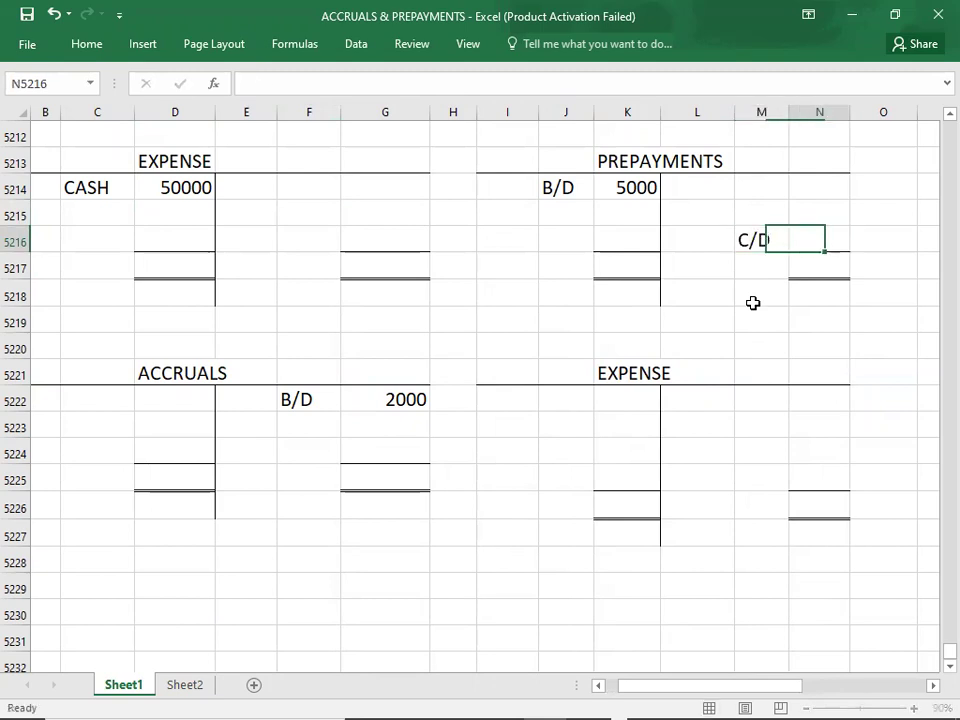
type("3000")
key("Return")
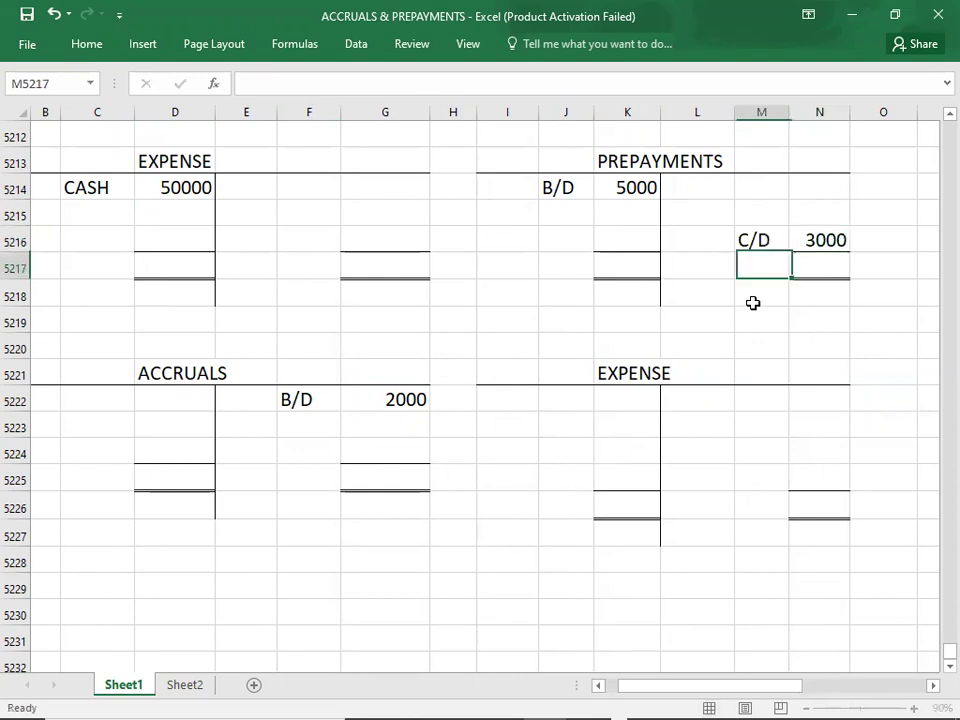
- Enter the closing balance C/D of 2500 on the debit side of the ACCRUALS account in C5224:D5224
left_click(83, 449)
type("C/D")
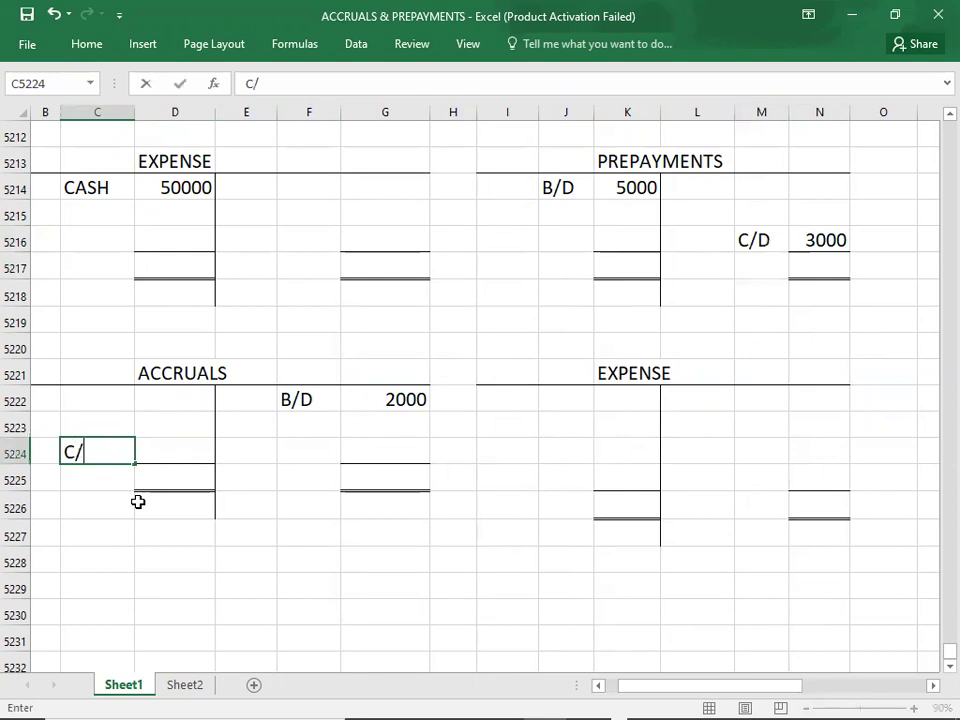
key("Tab")
type("2500")
key("Return")
key("Return")
key("Return")
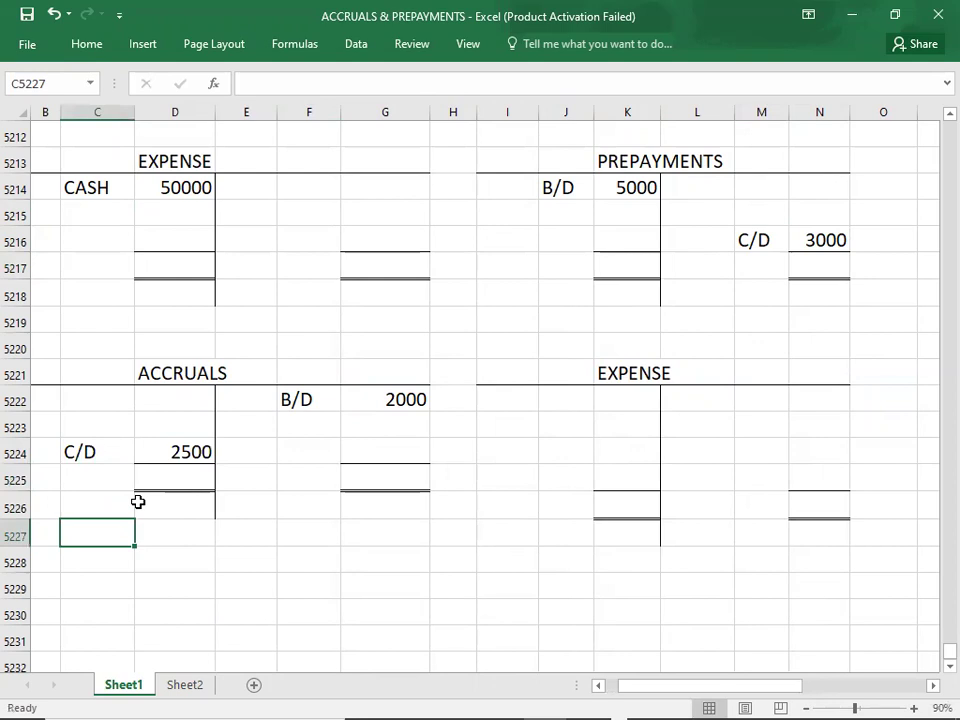
- Enter totals of 5000 on both sides of the PREPAYMENTS account in K5217 and N5217
left_click(612, 271)
type("5000")
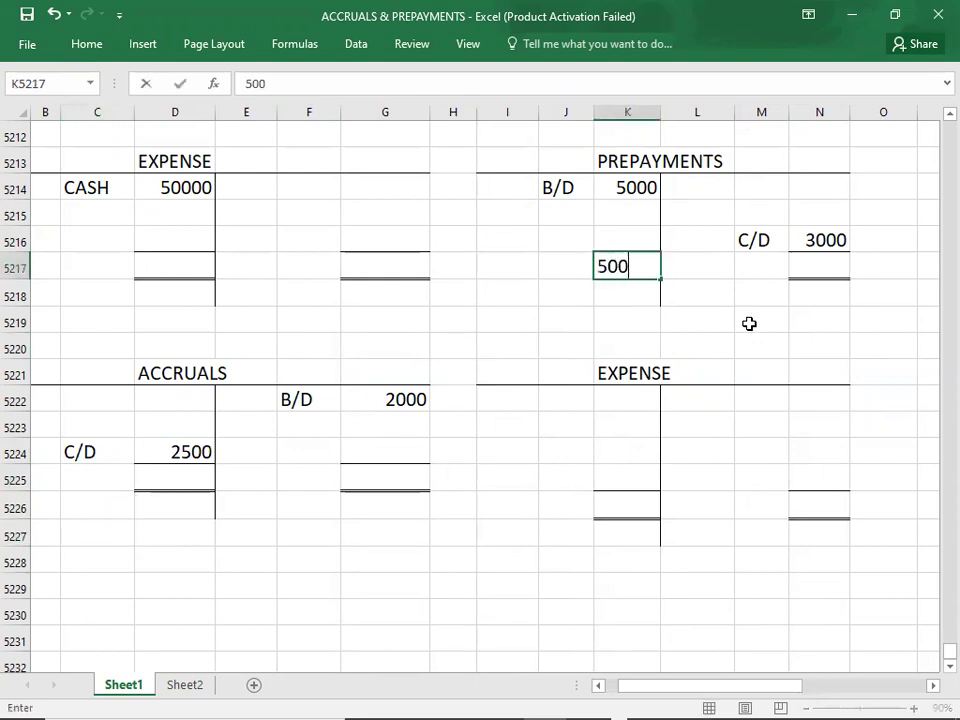
key("Tab")
key("Tab")
key("Tab")
type("500")
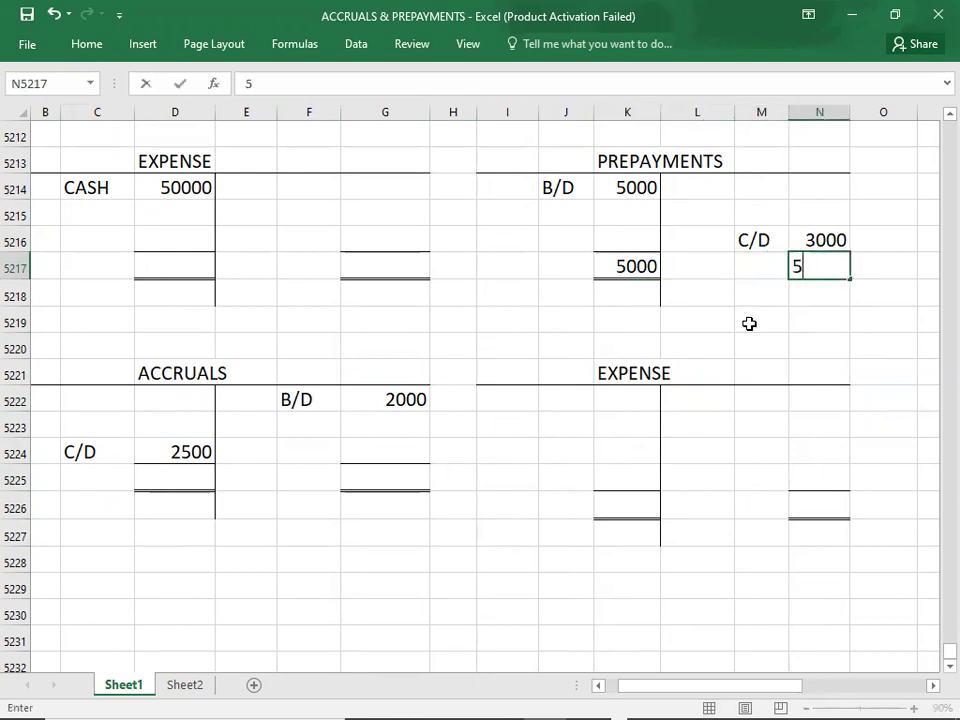
type("0")
- Enter 3000 as the PREPAYMENTS balancing credit in N5214 and as the matching EXPENSE debit in D5215
key("Up")
key("Up")
key("Up")
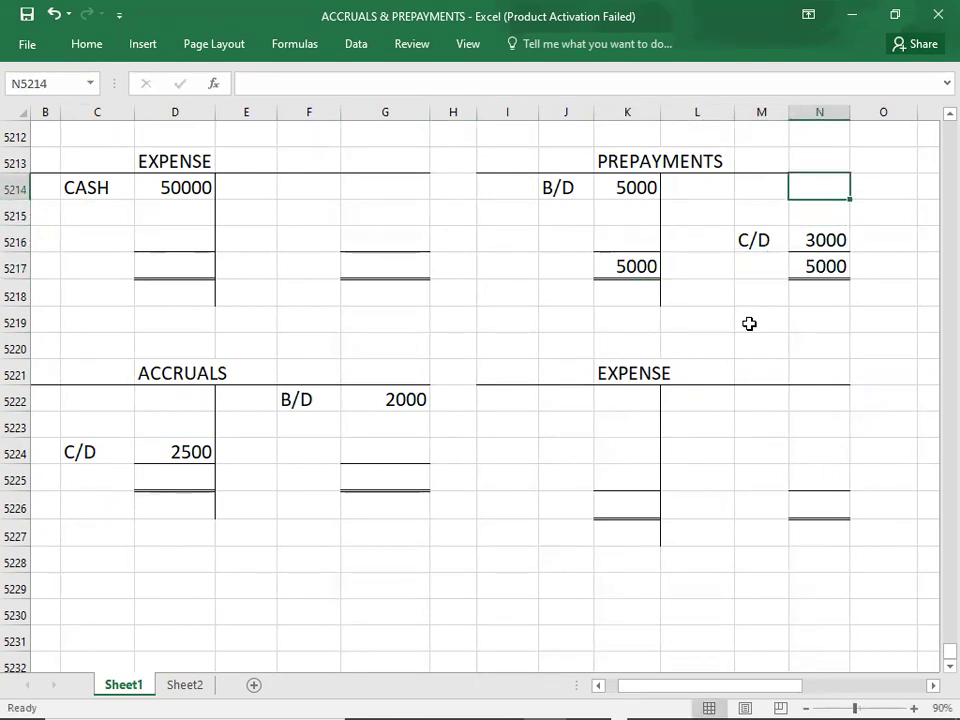
type("3000")
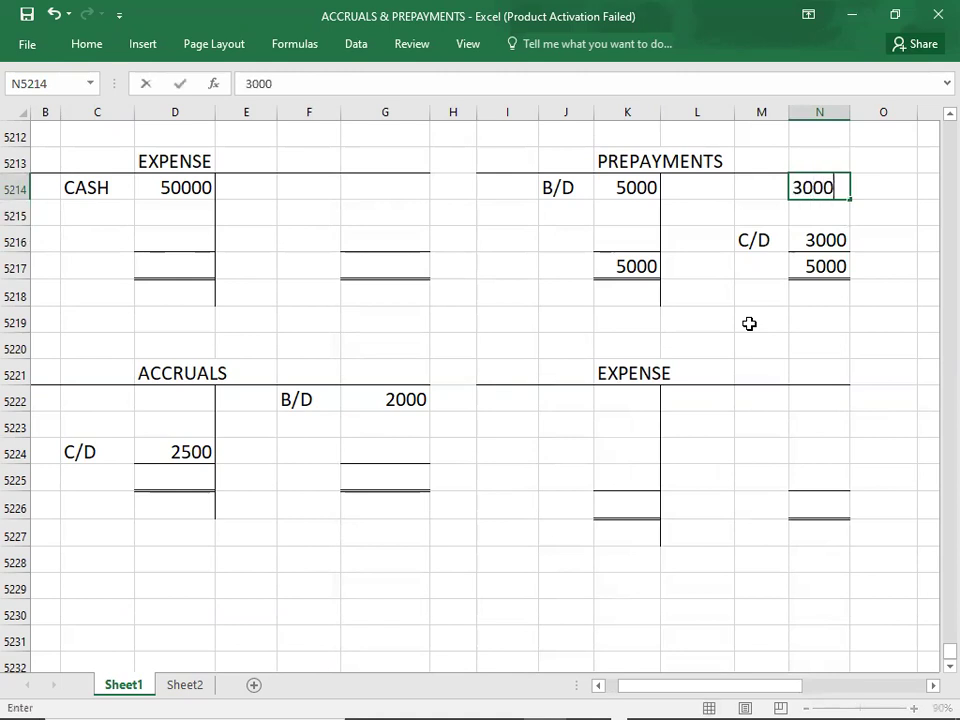
left_click(176, 210)
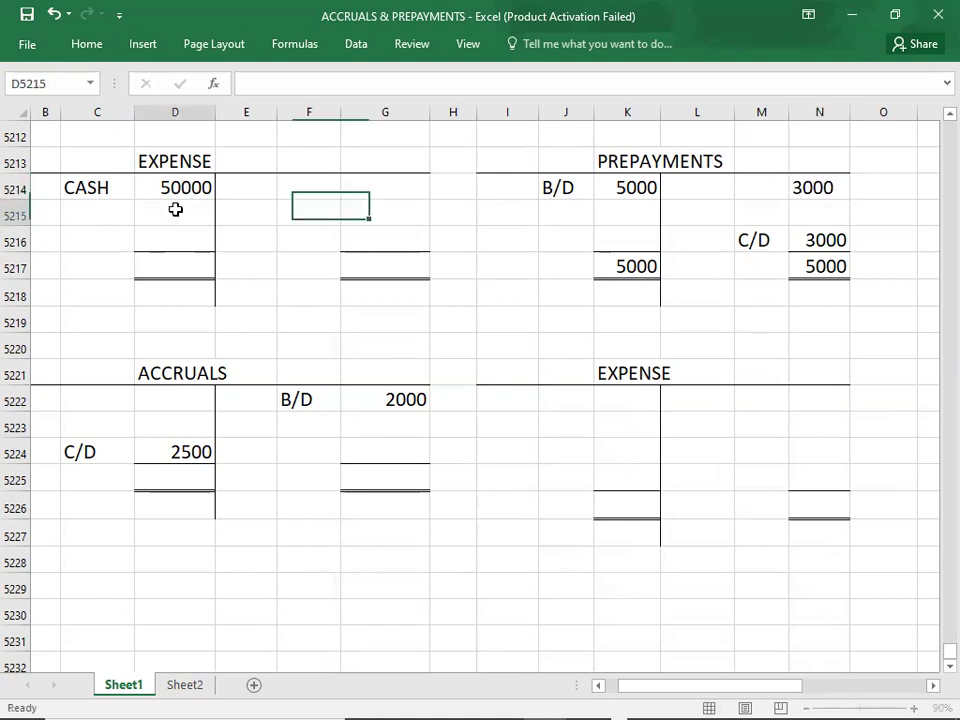
type("3000")
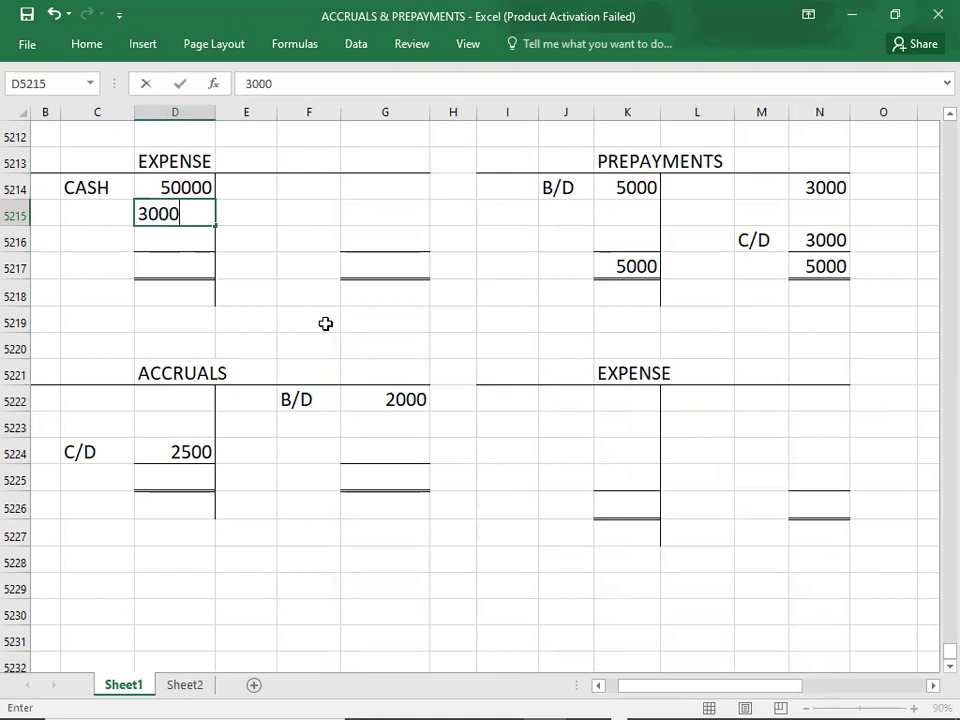
key("ctrl+Return")
- Change the balancing credit of the PREPAYMENTS account in N5214 to 2000
key("Right")
key("Right")
key("Right")
key("Right")
key("Right")
key("Right")
key("Right")
key("Right")
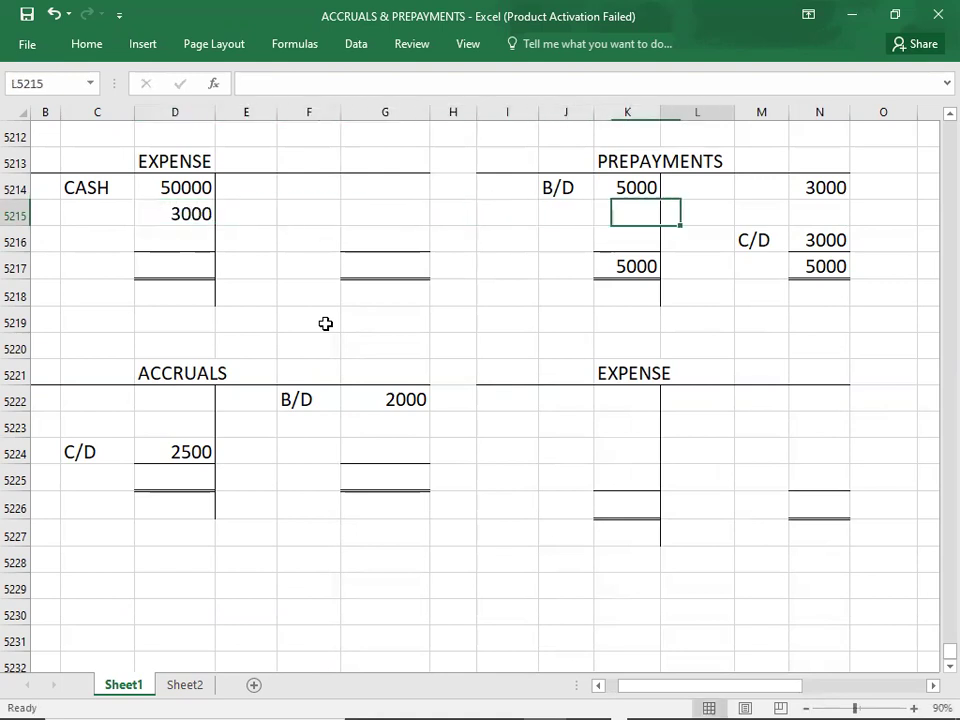
key("Right")
key("Up")
key("Right")
type("2000")
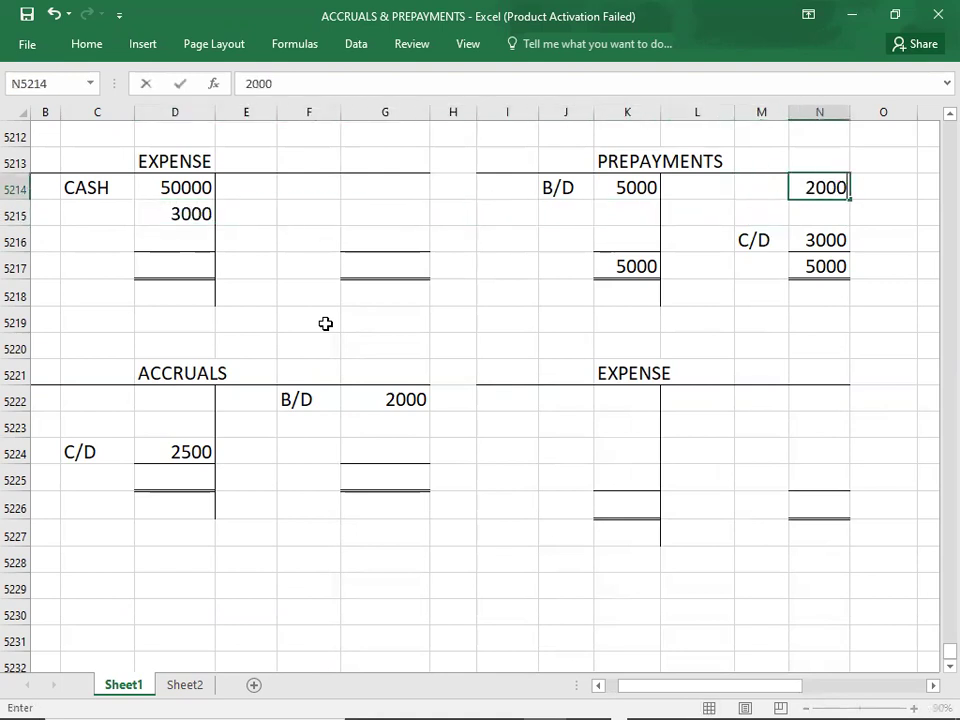
- Change the matching debit below CASH in the upper EXPENSE account, cell D5215, to 2000
left_click(176, 234)
left_click_drag(176, 213, 78, 280)
type("2000")
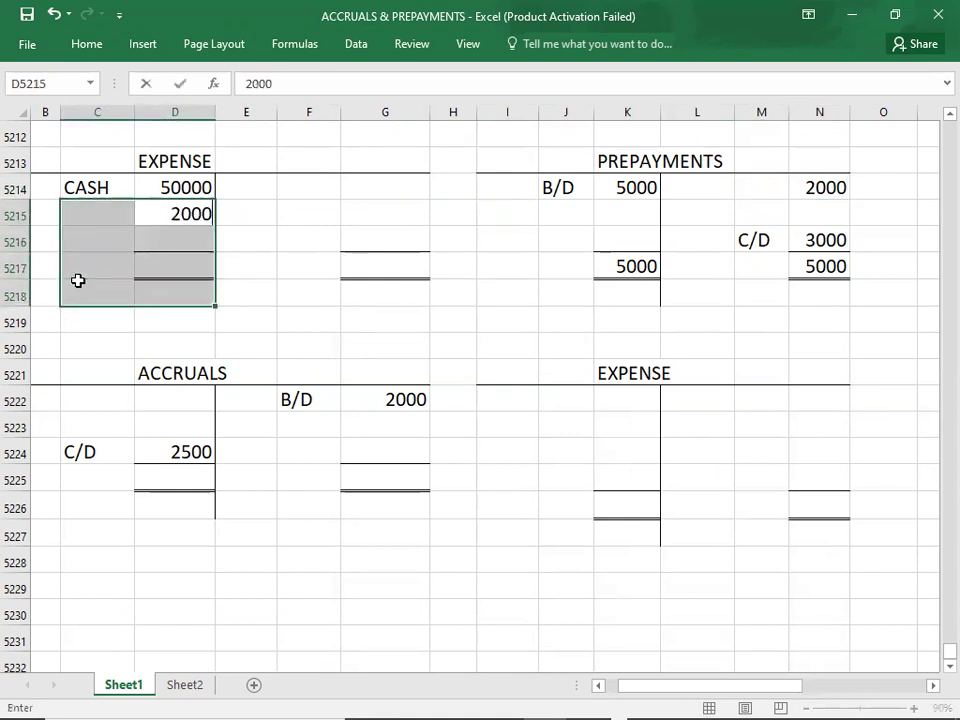
key("Return")
- Review the opening balance, debit total and closing balance of the PREPAYMENTS account
left_click(500, 367)
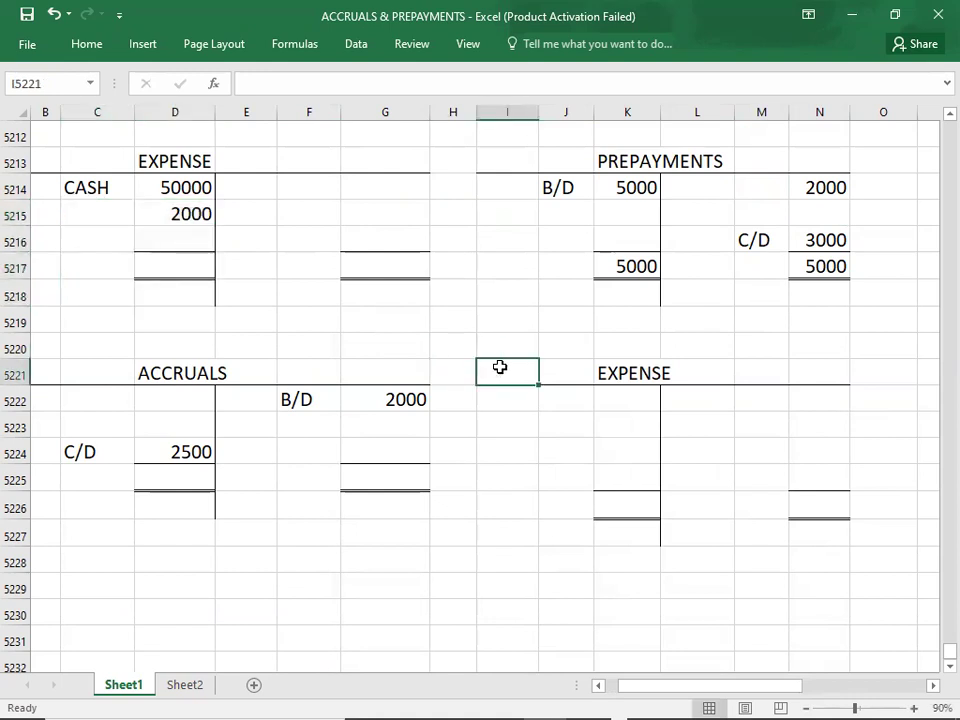
left_click(627, 183)
left_click(630, 266)
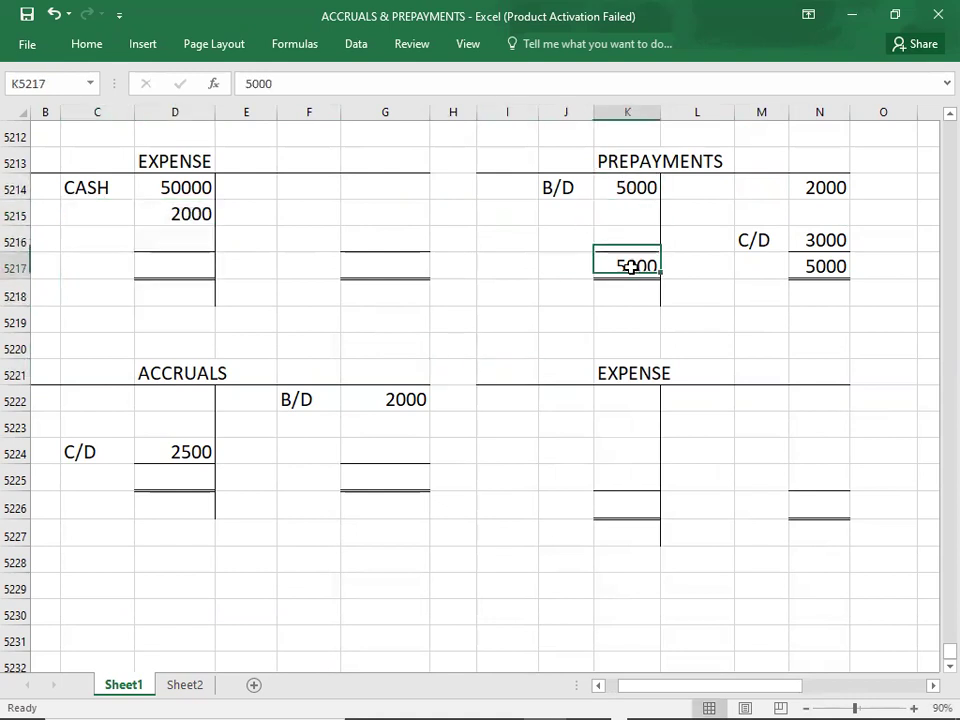
left_click(800, 249)
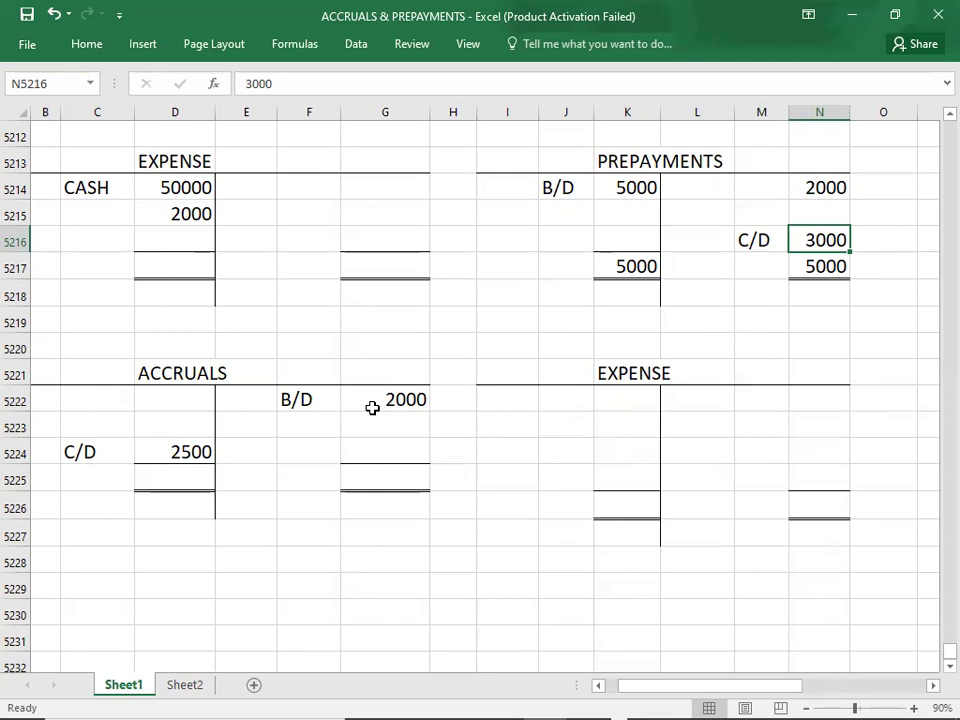
left_click(790, 312)
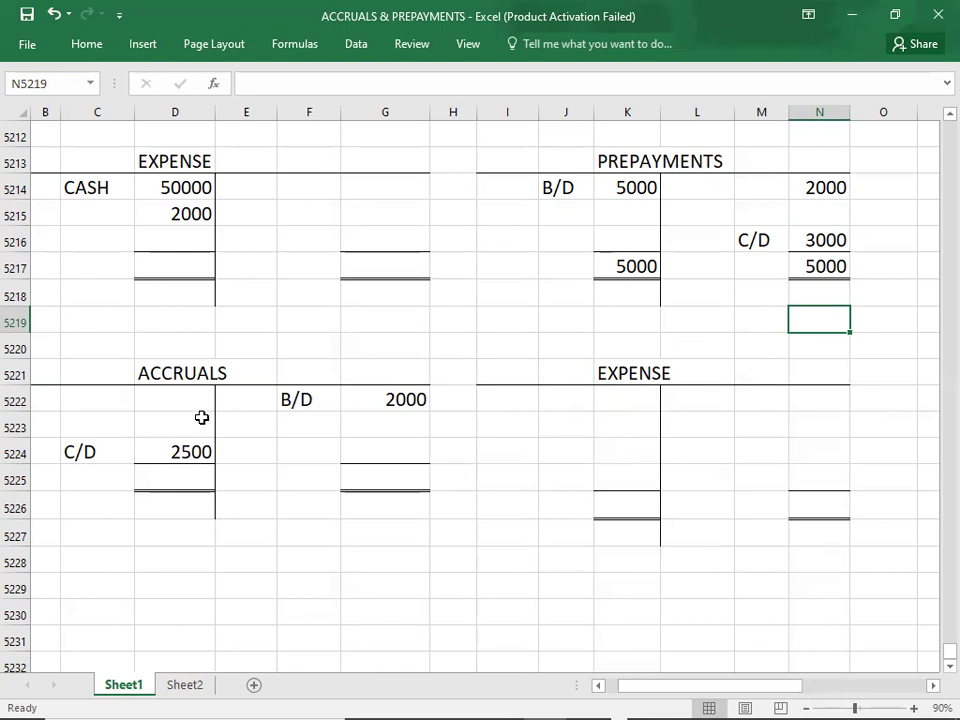
- Enter totals of 2500 on both sides of the ACCRUALS account in D5225 and G5225
left_click(374, 478)
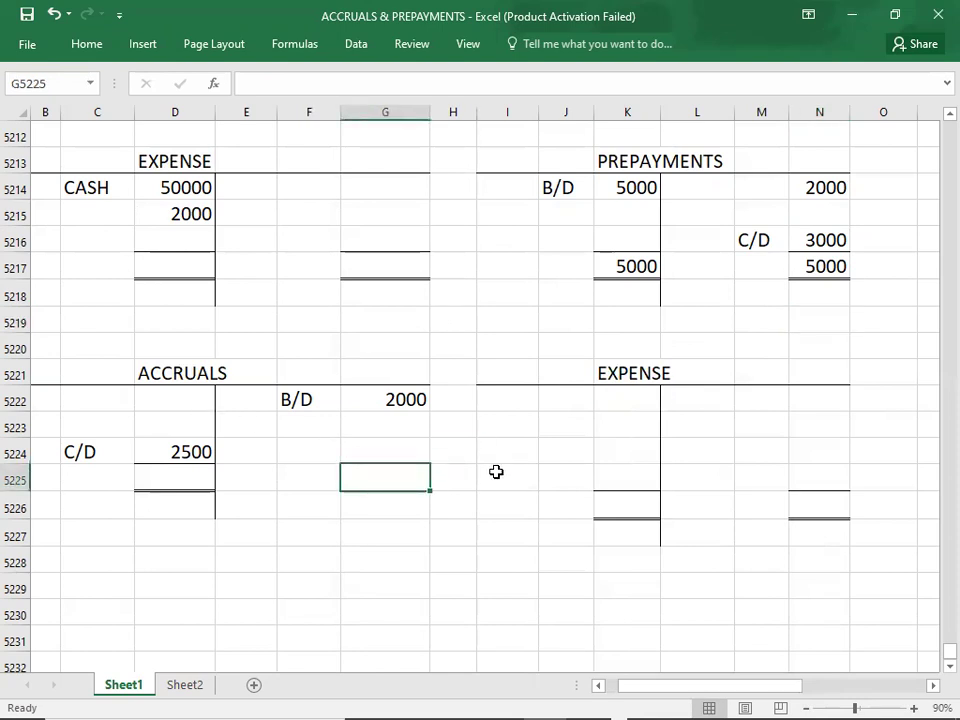
left_click(184, 467)
type("2500")
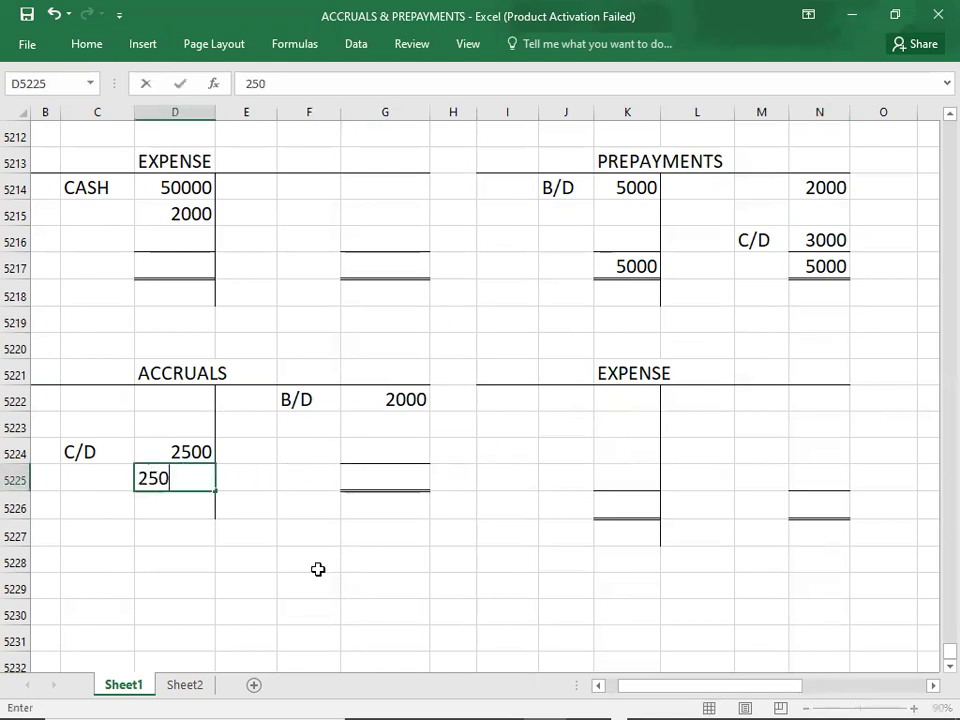
key("ctrl+Return")
key("Right")
key("Right")
key("Right")
type("2500")
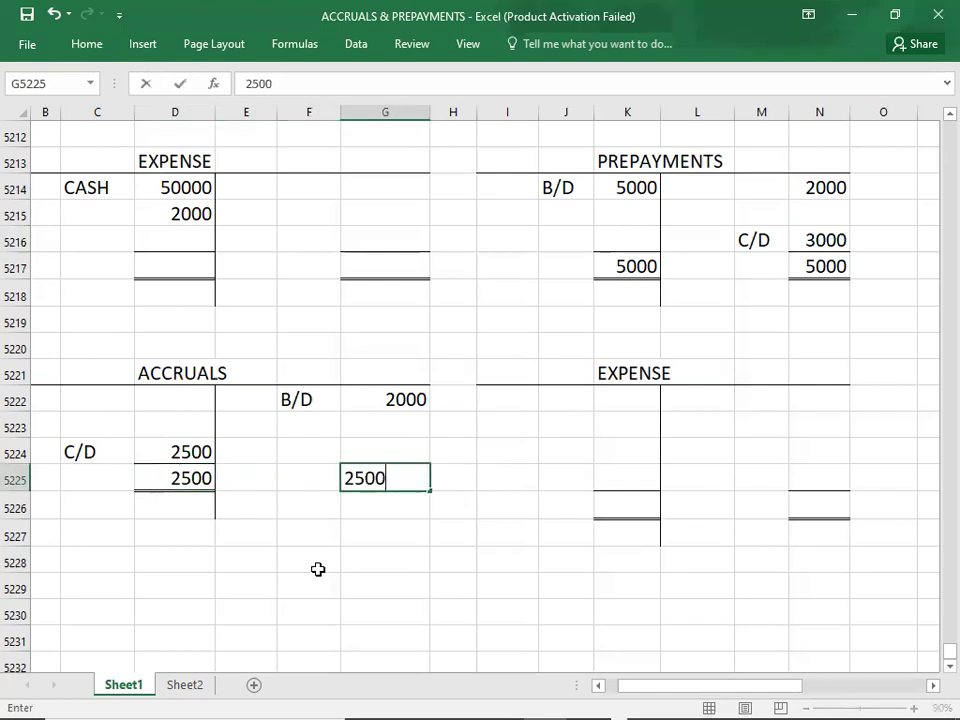
- Enter a balancing credit of 500 in the ACCRUALS account at G5224 and the matching debit of 500 in the upper EXPENSE account at D5216
key("ctrl+Return")
key("Up")
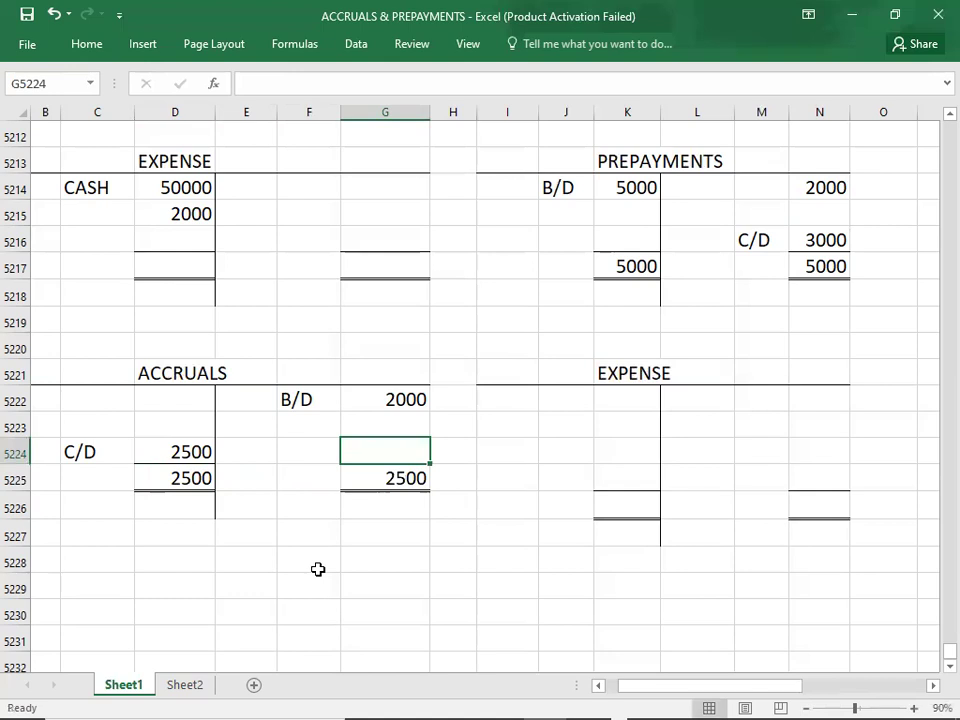
type("500")
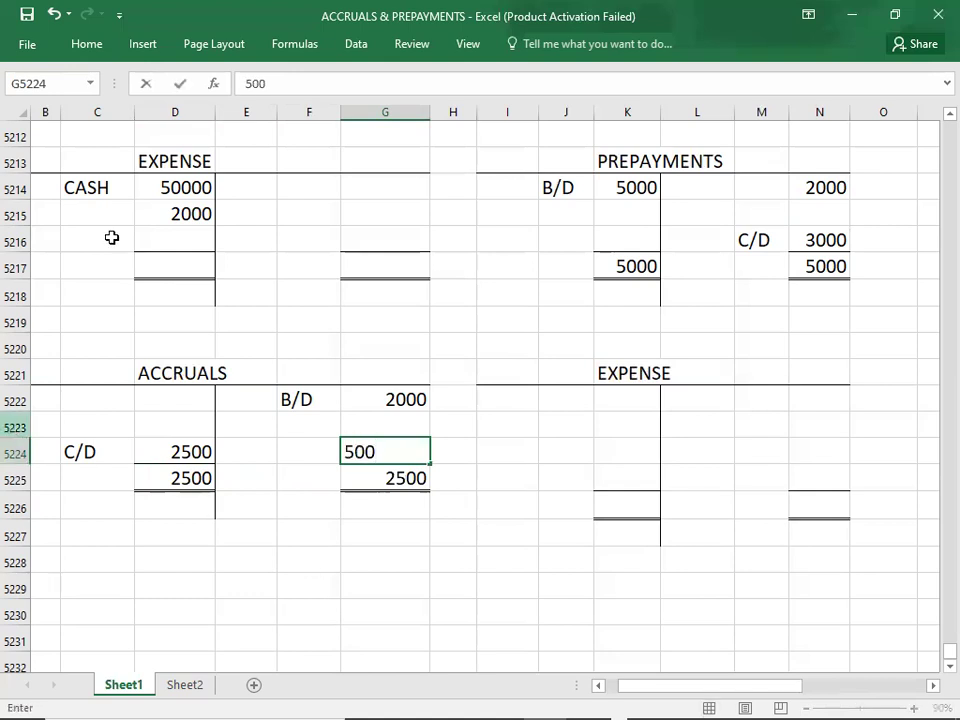
left_click(161, 238)
type("500")
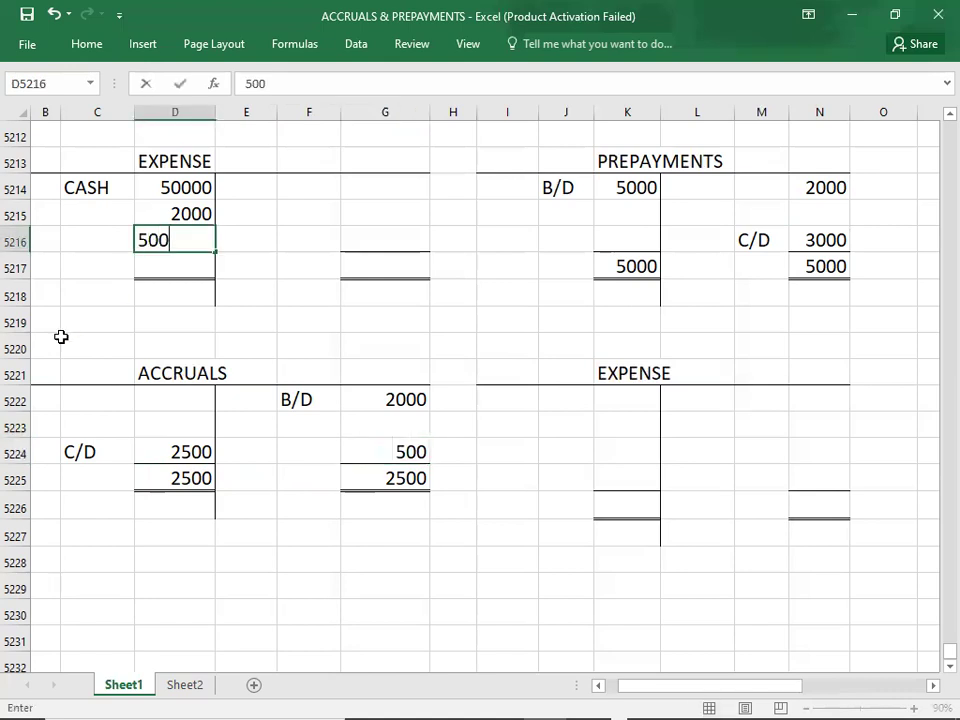
key("Return")
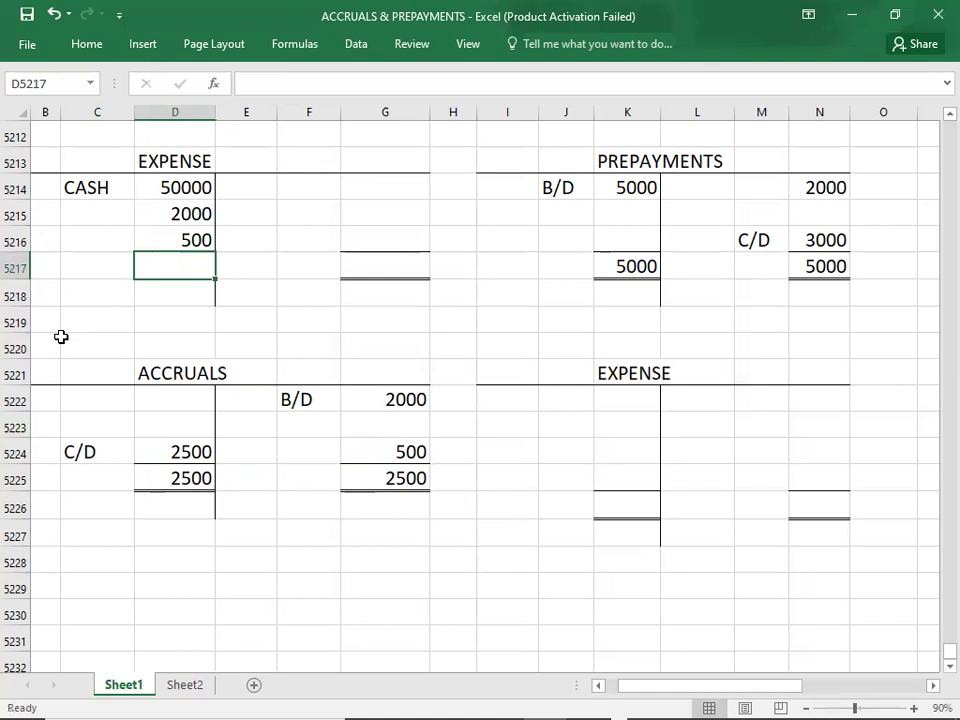
- Enter totals of 52500 on both sides of the upper EXPENSE account, in D5217 and G5217
type("5")
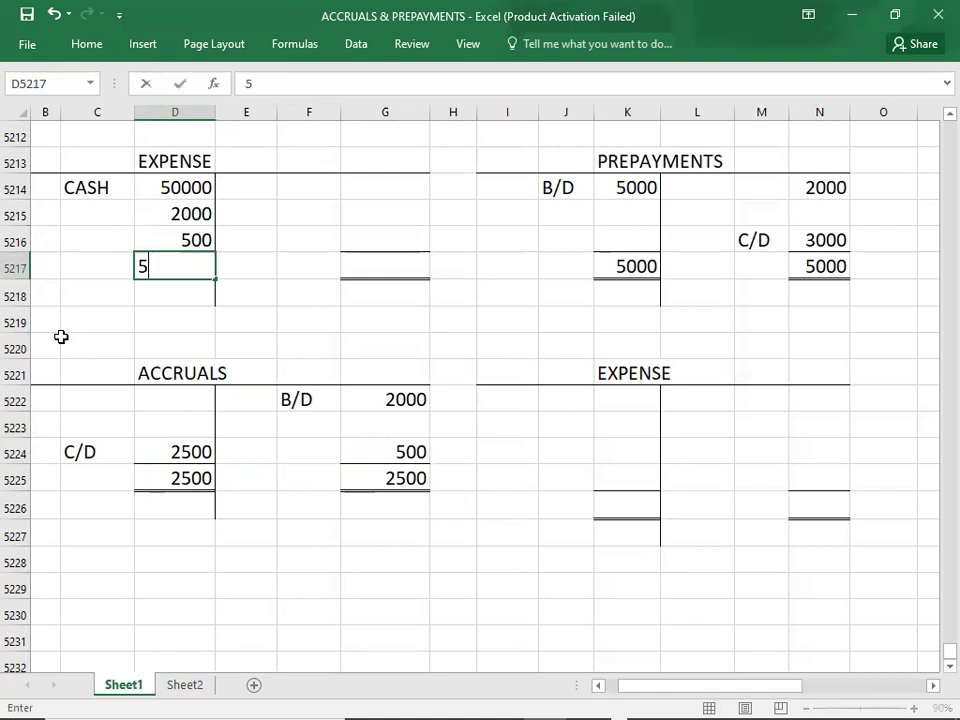
type("2500")
key("Tab")
key("Tab")
key("Tab")
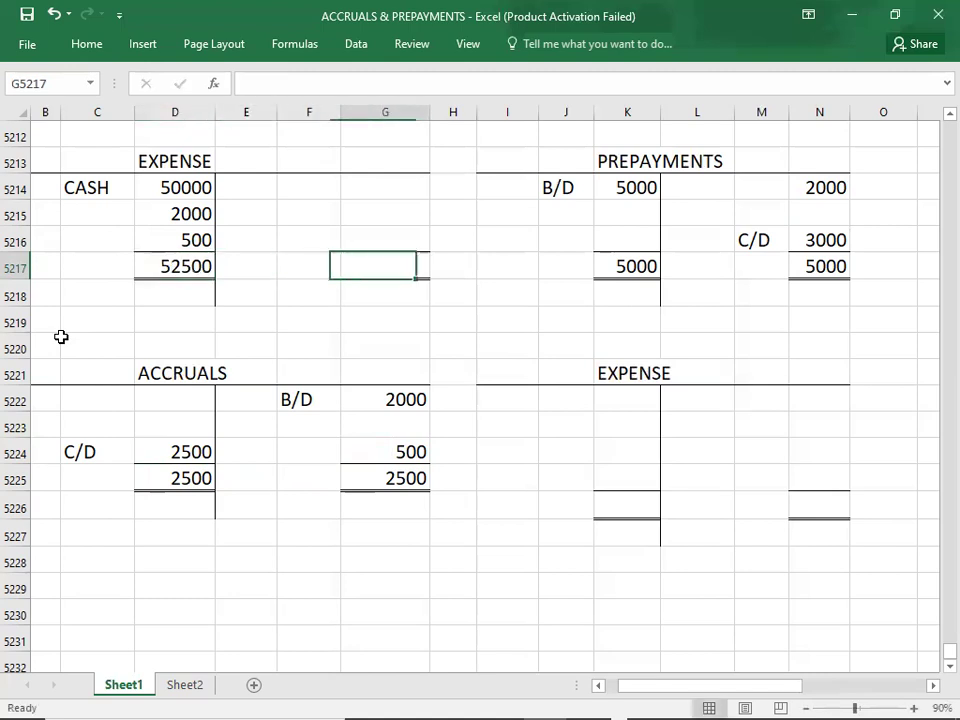
type("52500")
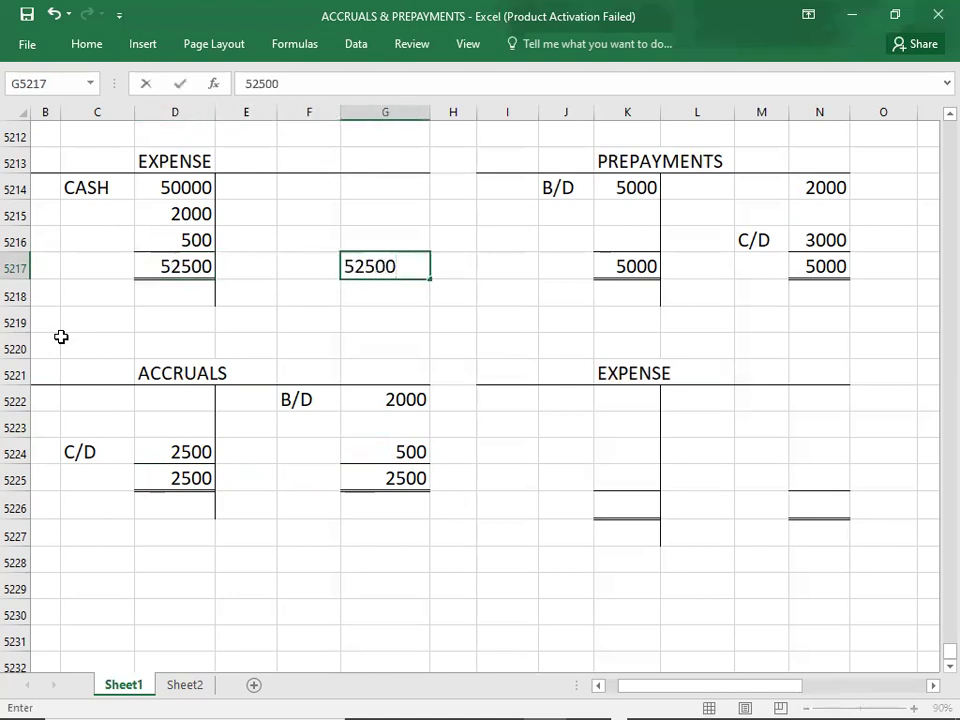
- Record the balancing credit of 52500 in G5215 of the upper EXPENSE account, labelled I.S. in F5215
key("Up")
key("Up")
type("52500")
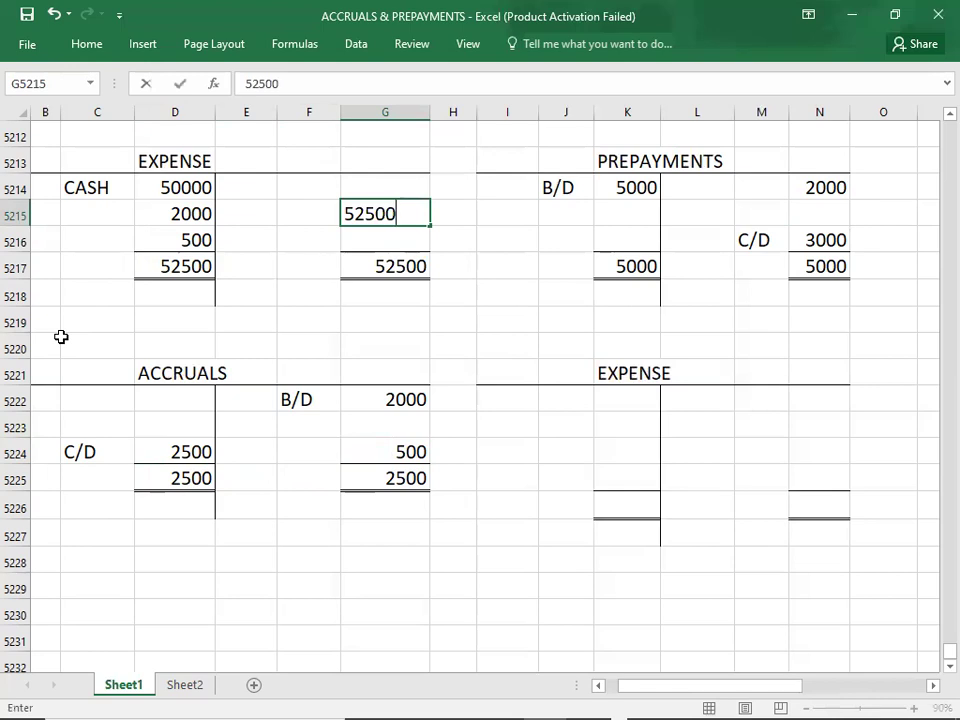
key("Left")
type("I.S.")
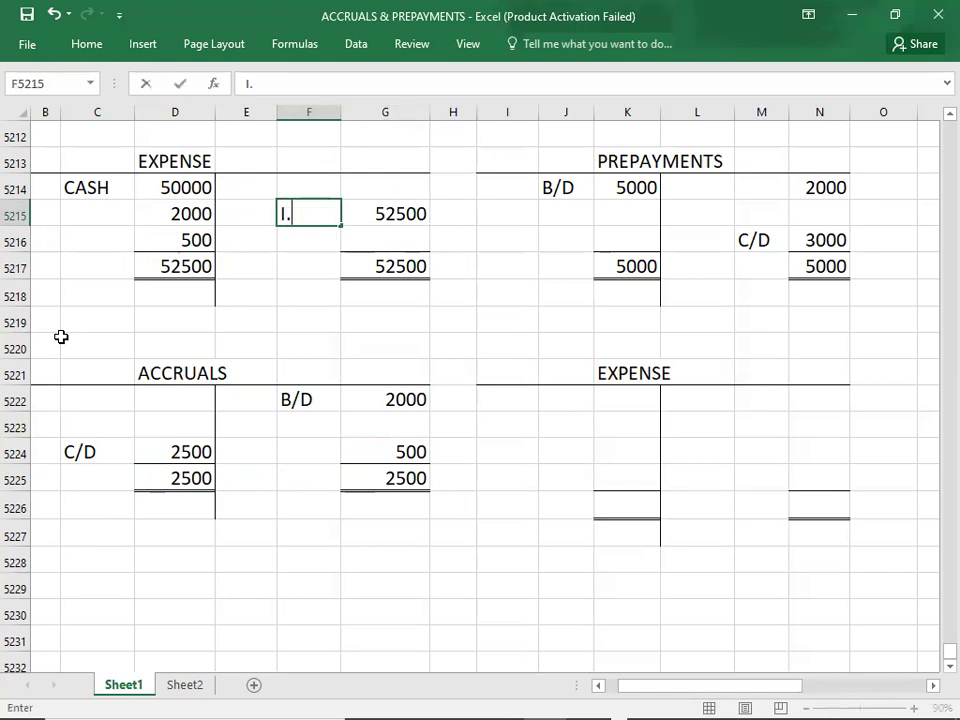
key("Down")
key("Down")
key("Down")
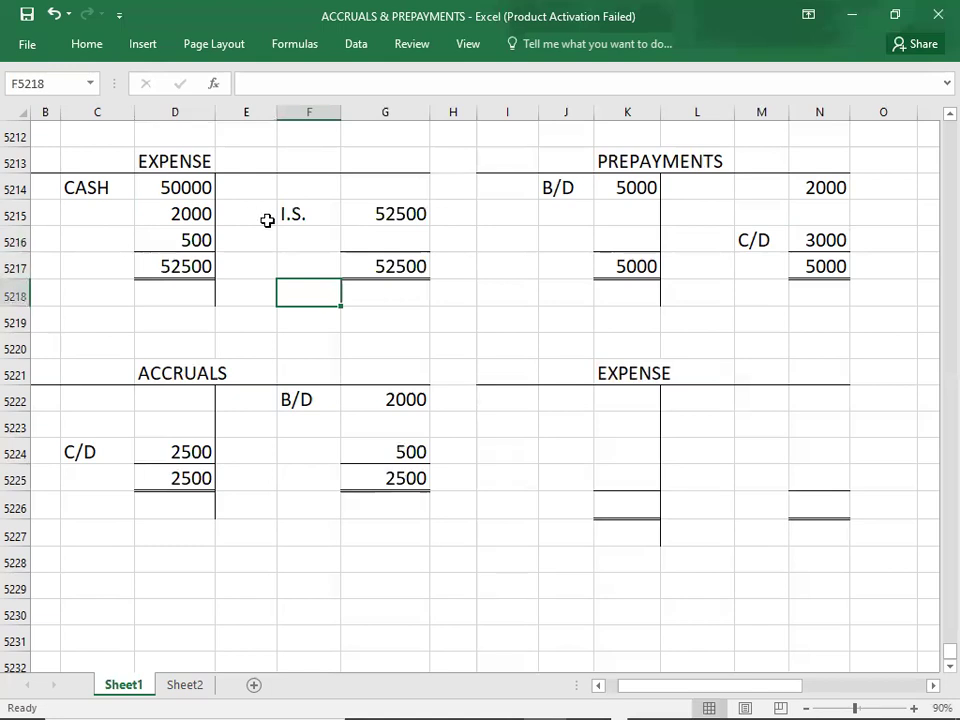
- Review the I.S. amount of the upper EXPENSE account and the closing balances of the ACCRUALS and PREPAYMENTS accounts
left_click(348, 217)
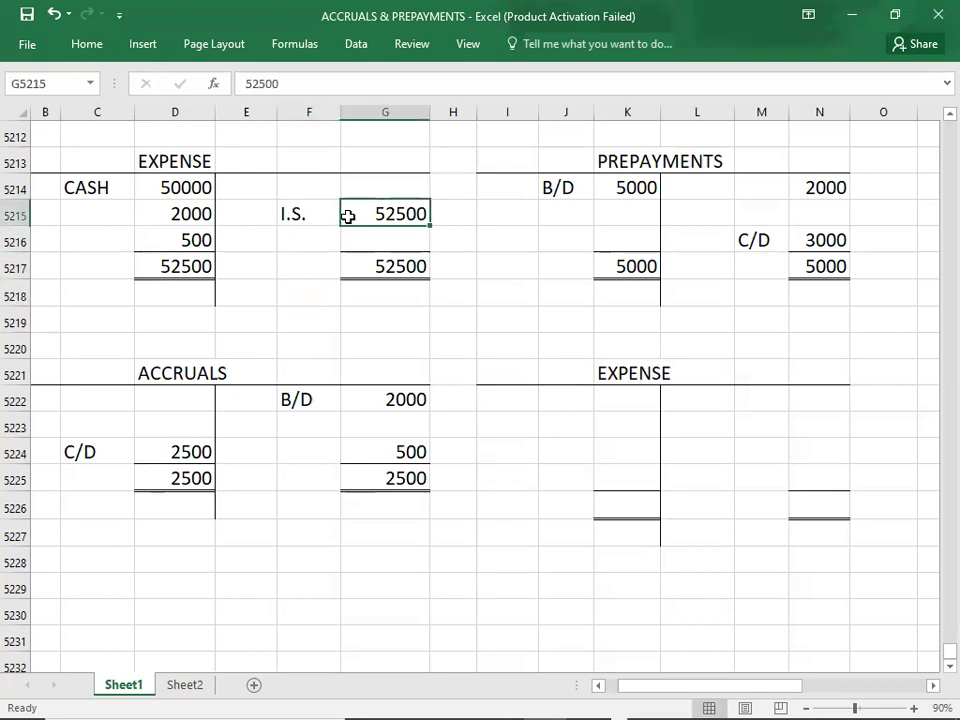
left_click(165, 451)
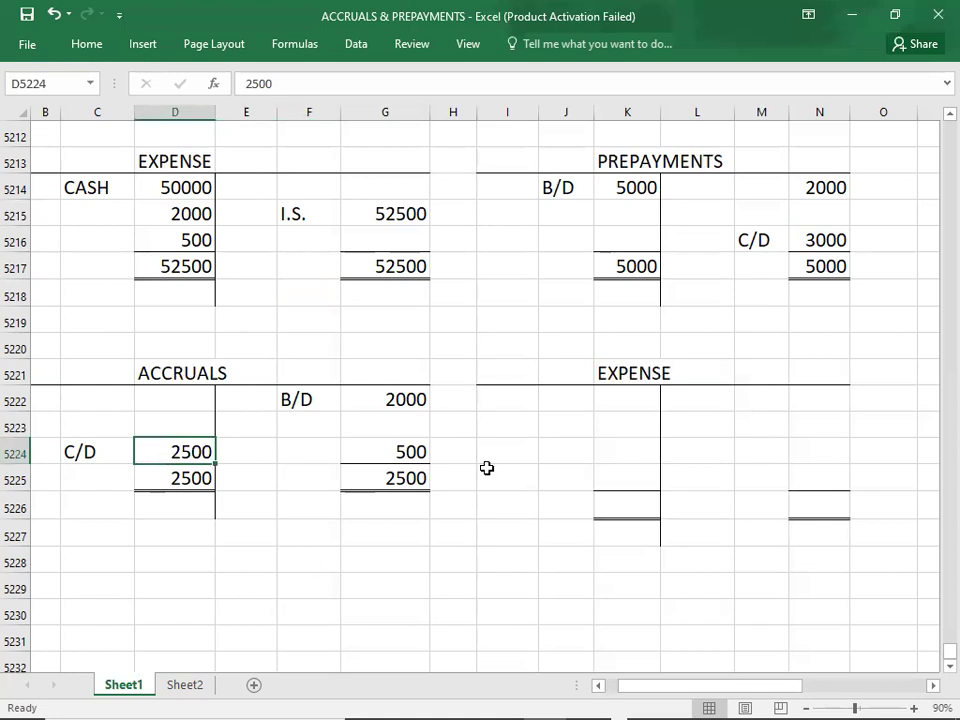
left_click(808, 239)
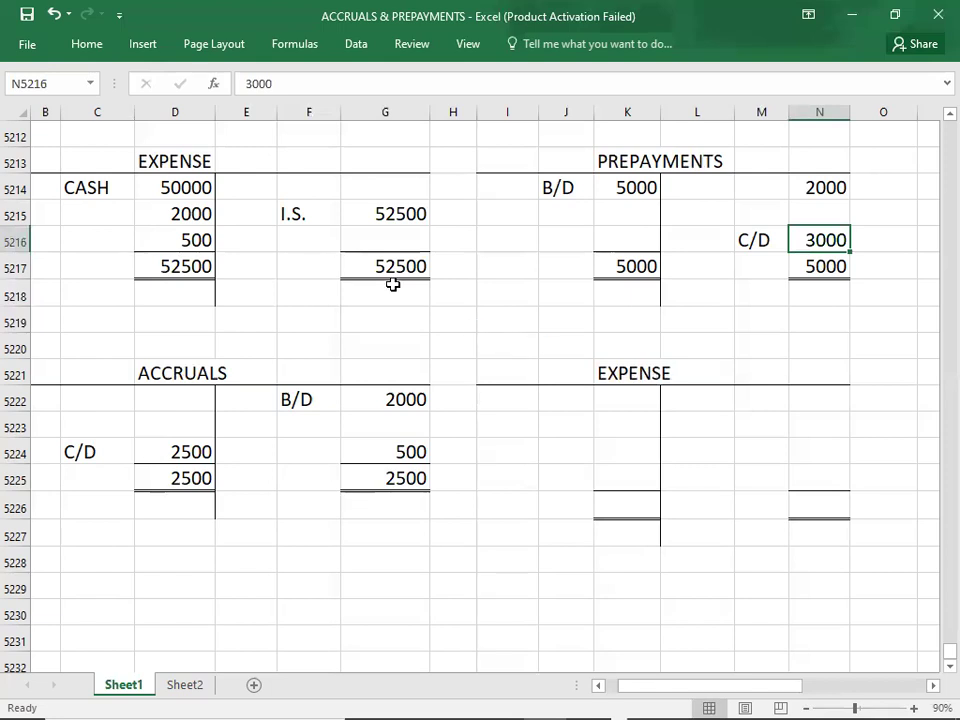
- Enter the lower EXPENSE account's opening balances in row 5222: B/D 5000 on the debit side and B/D 2000 on the credit side
left_click(562, 399)
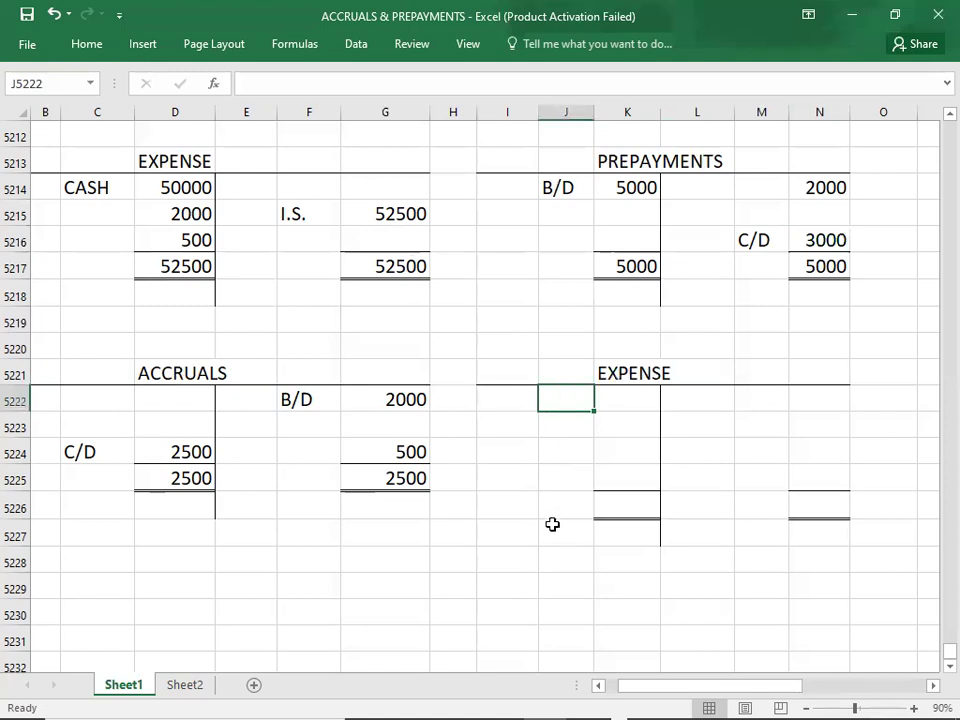
type("B/D")
key("Tab")
type("5000")
left_click(756, 401)
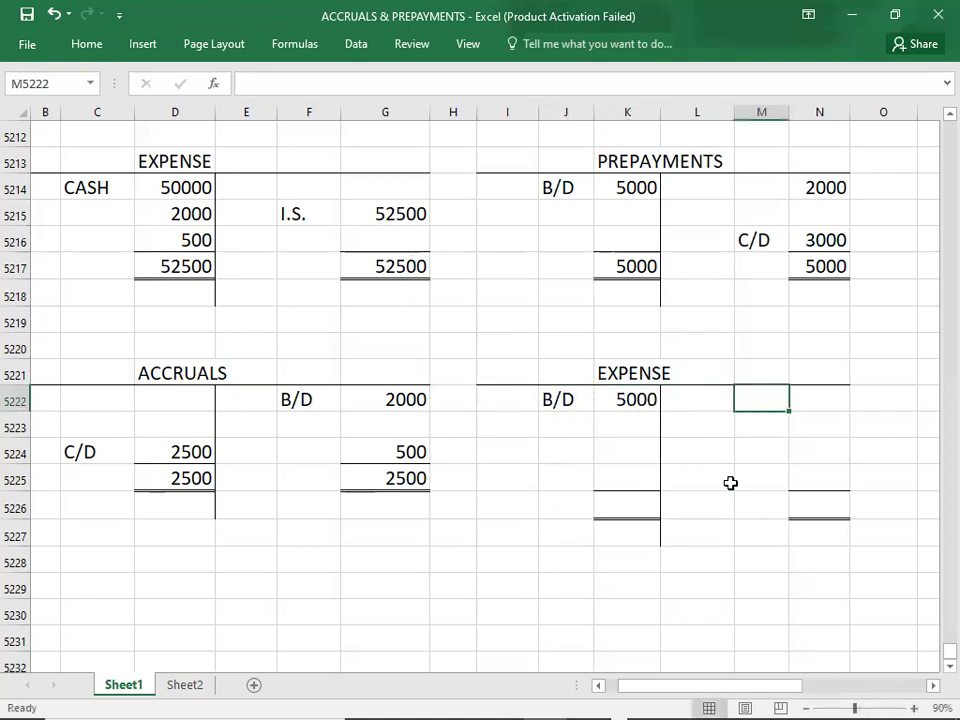
type("B/D")
key("Tab")
type("2000")
key("Return")
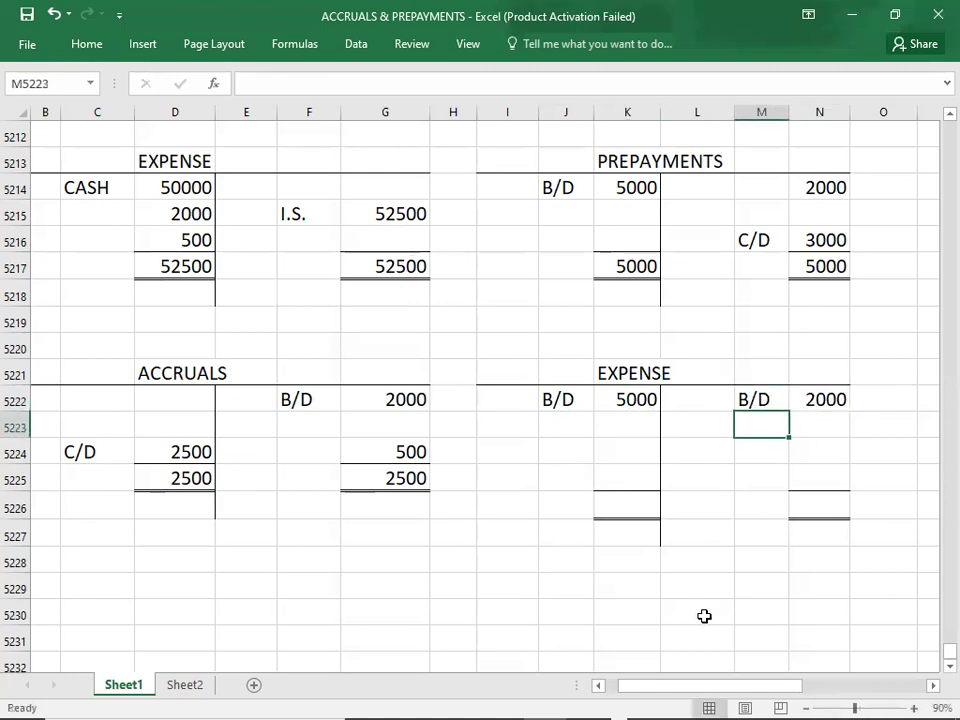
- Enter the lower EXPENSE account's closing balances in row 5225: C/D 3000 on the credit side and C/D 2500 on the debit side
left_click(755, 487)
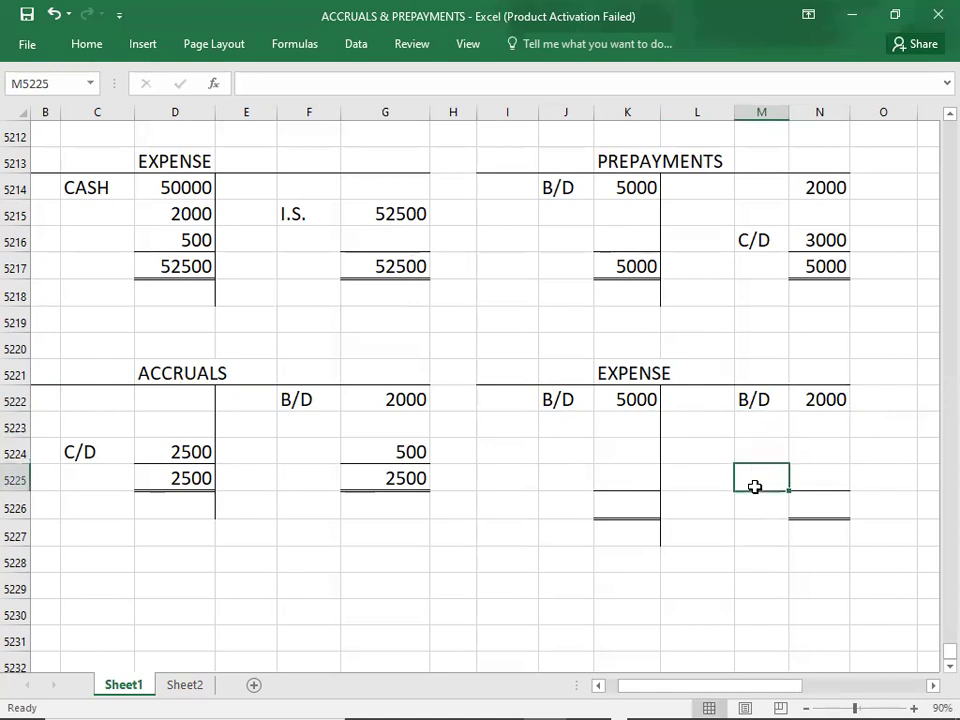
type("C/D")
key("Tab")
type("3000")
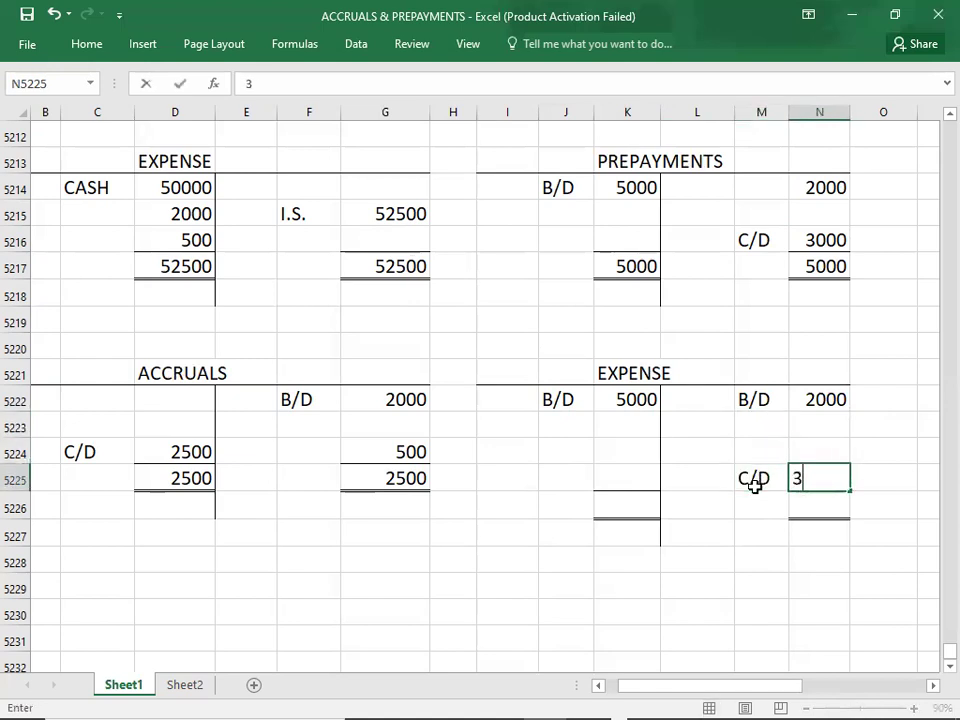
left_click(564, 485)
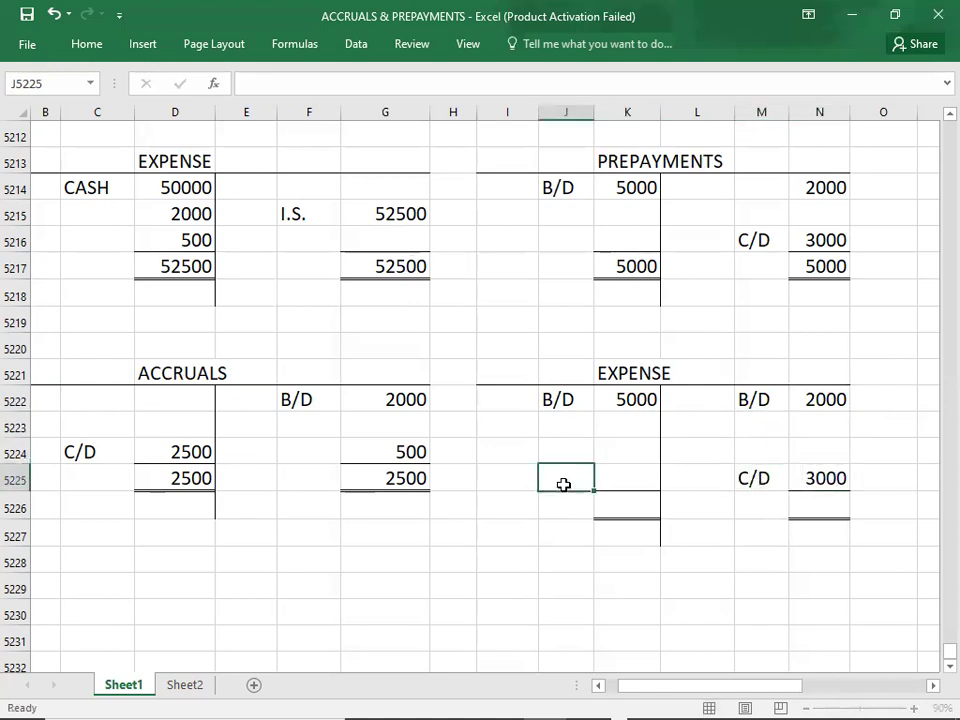
type("C/D")
key("Tab")
type("2500")
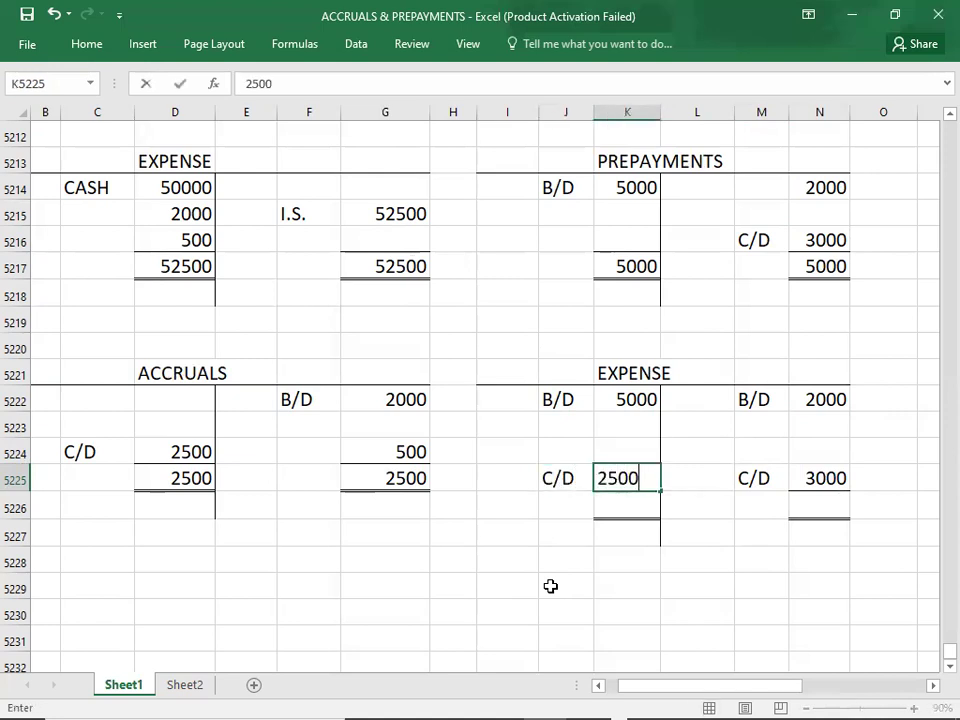
key("Return")
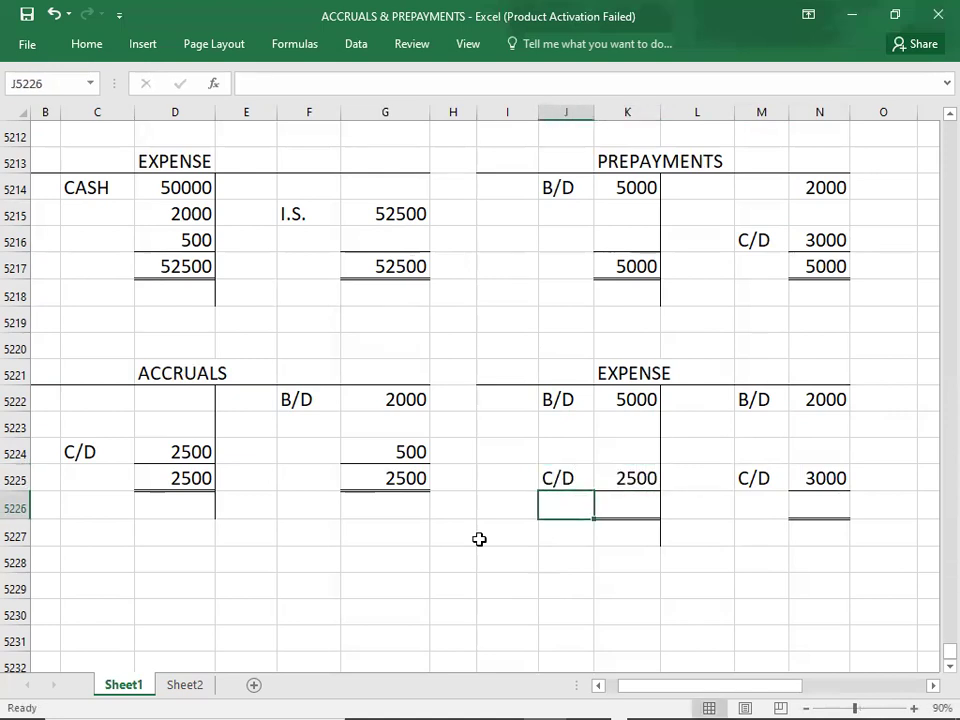
- Record the cash payment as a debit of 50000 labelled CASH in J5223:K5223 of the lower EXPENSE account
left_click(155, 194)
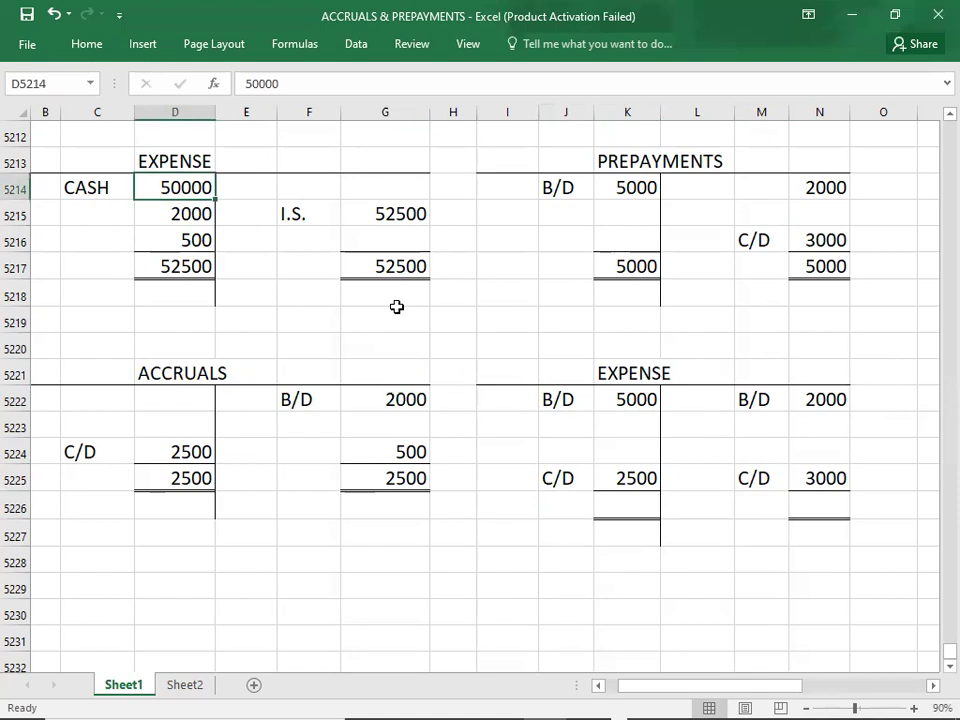
left_click(625, 417)
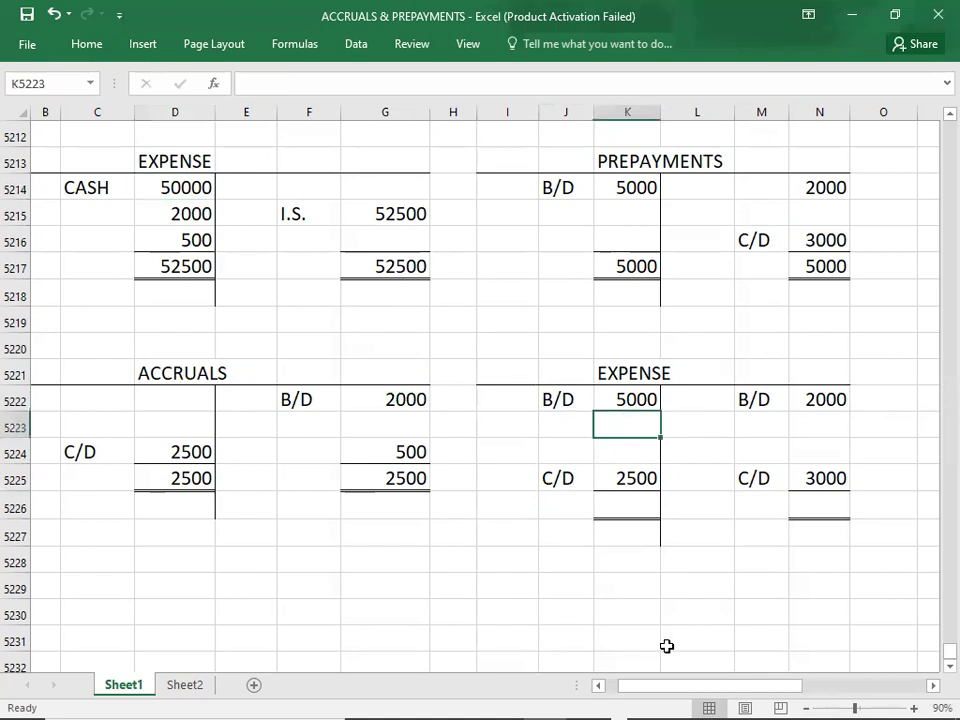
type("5000")
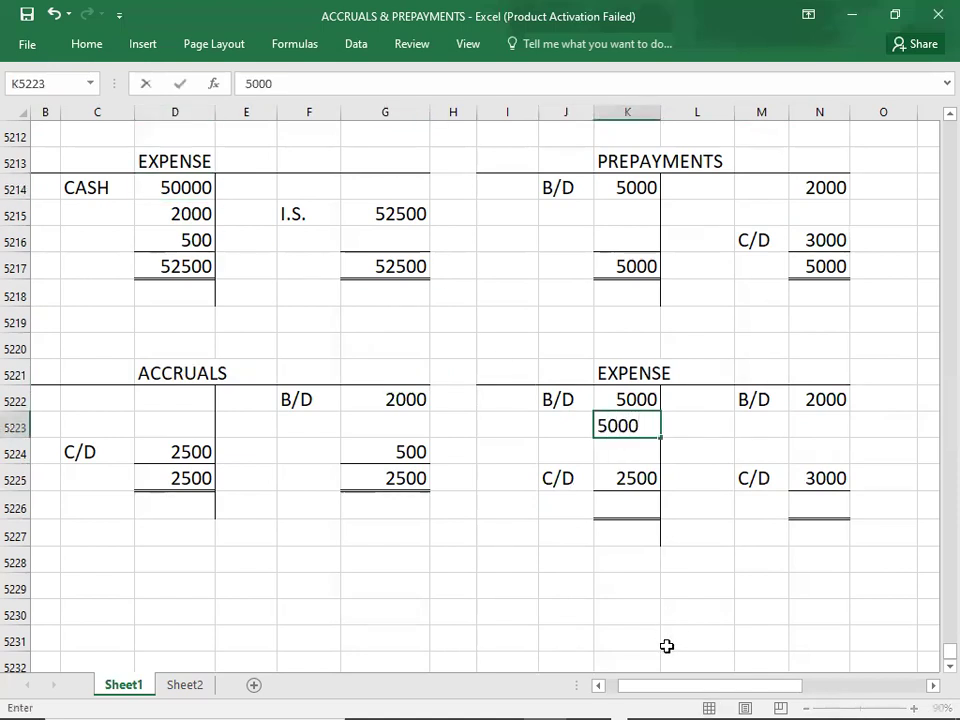
key("Tab")
key("Left")
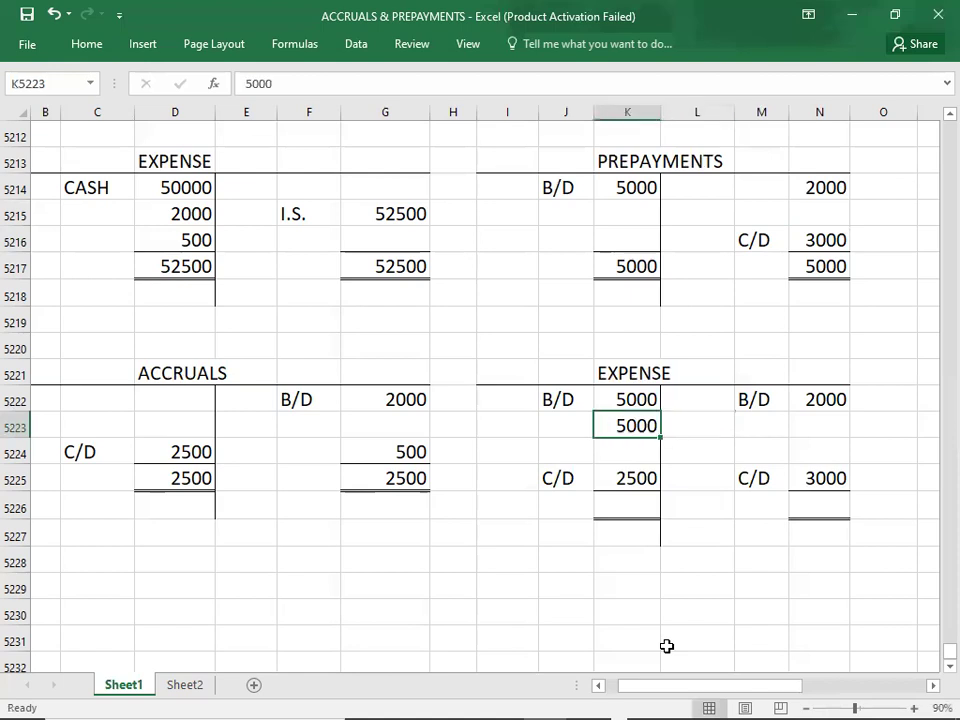
type("50000")
key("Left")
type("CASH")
key("Down")
- Sum the debit entries K5222:K5225 of the lower EXPENSE account and enter 57500 as their total in K5226
key("Down")
key("Down")
key("Down")
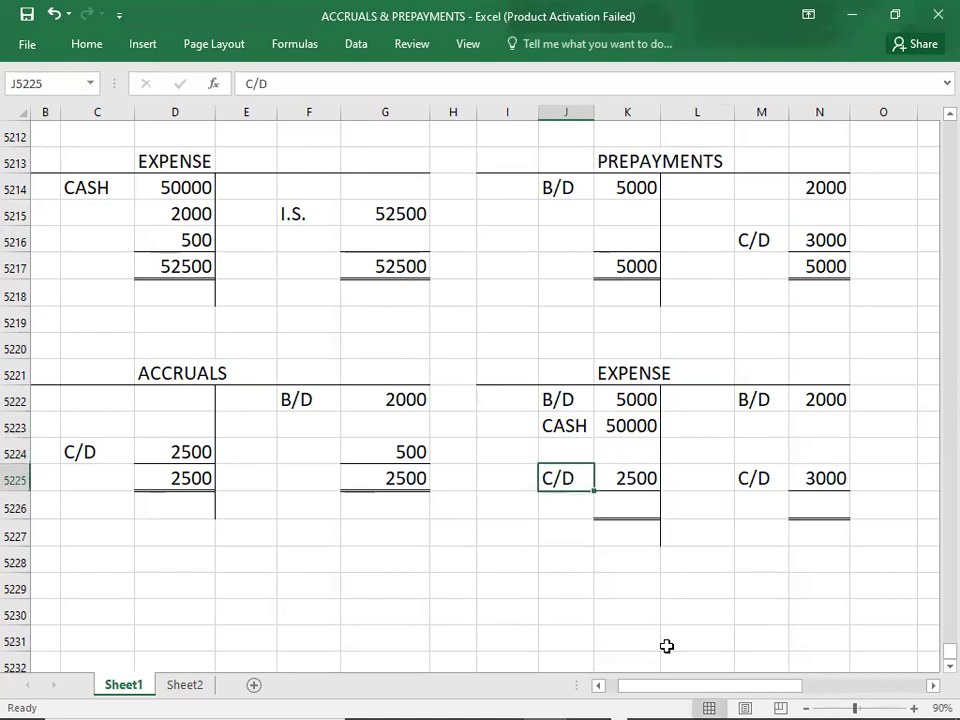
key("Right")
key("Up")
key("Up")
key("Up")
key("Up")
key("Up")
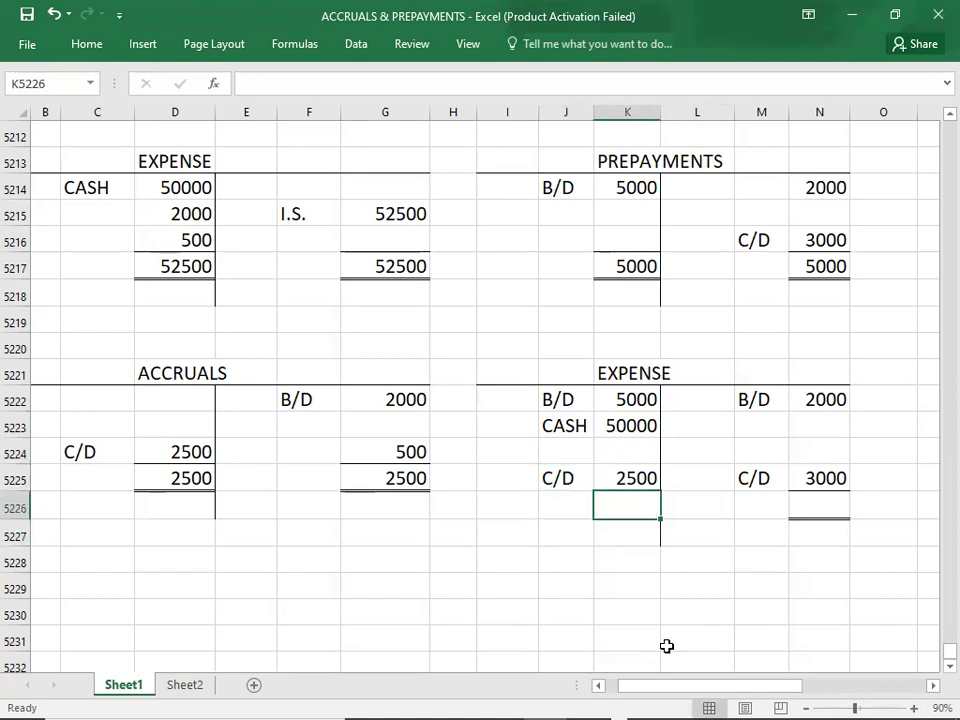
key("shift+Down")
key("shift+Down")
key("shift+Down")
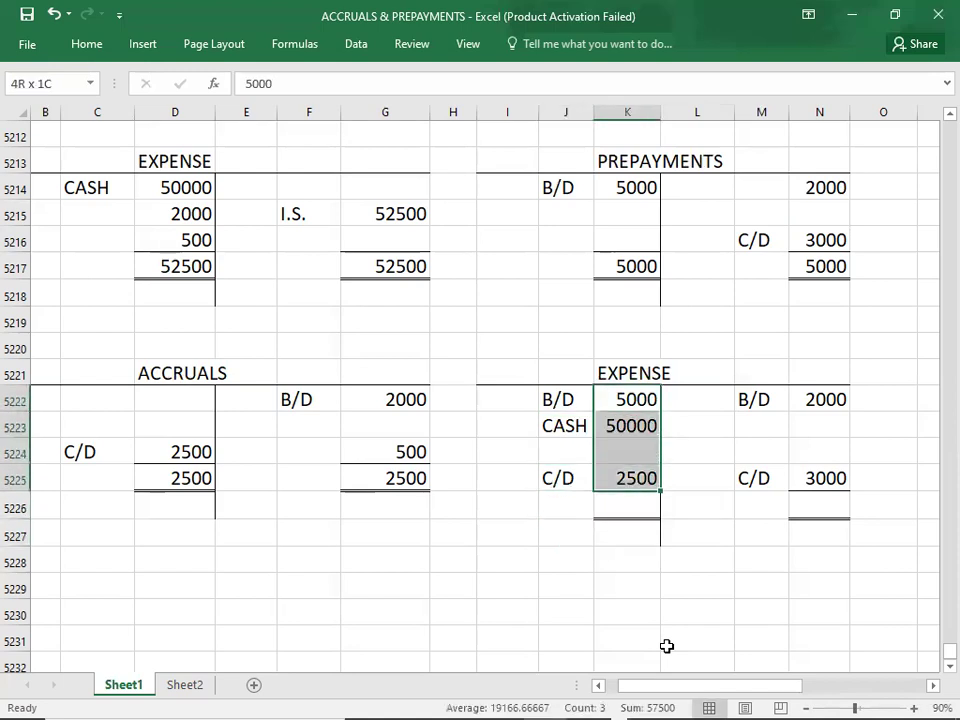
key("Down")
key("Down")
key("Down")
key("Down")
type("57500")
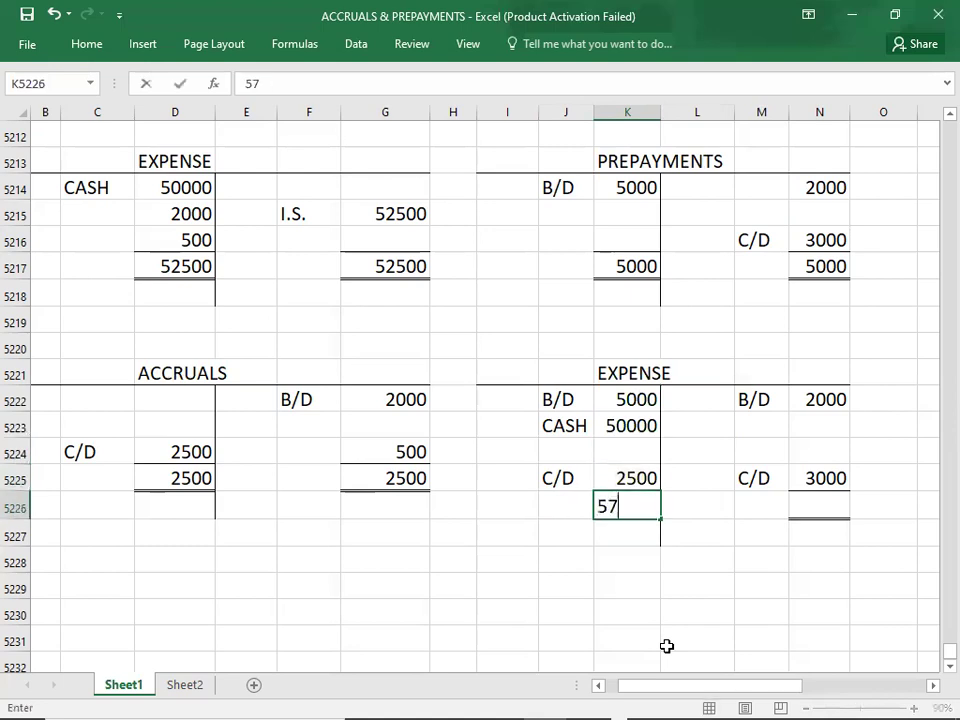
- Enter the matching credit total of 57500 in N5226 of the lower EXPENSE account
key("Right")
key("Right")
key("Right")
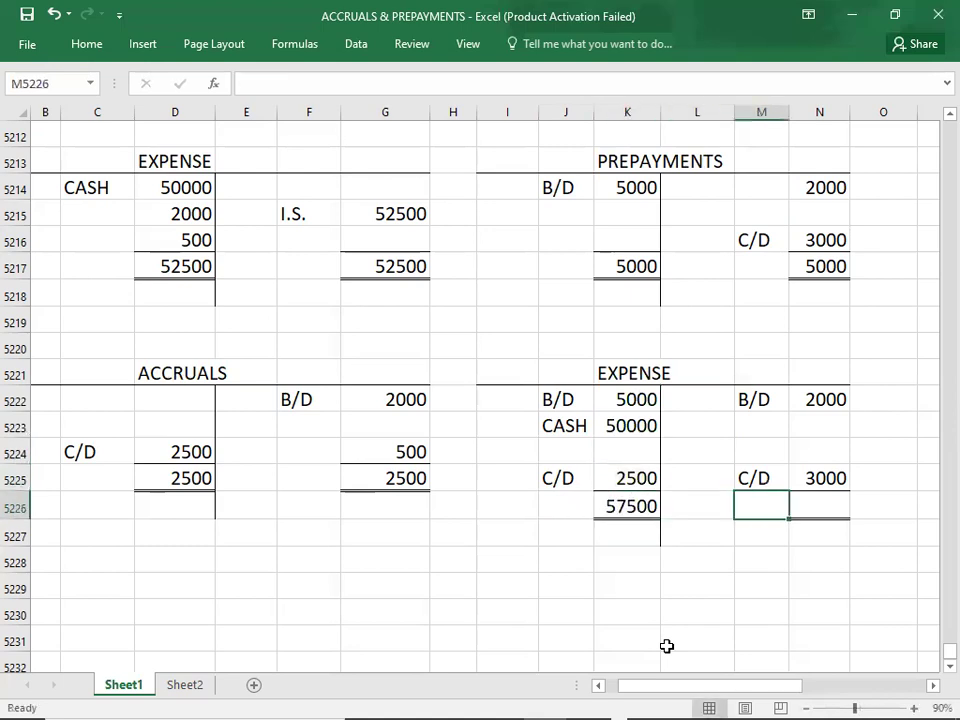
type("57500")
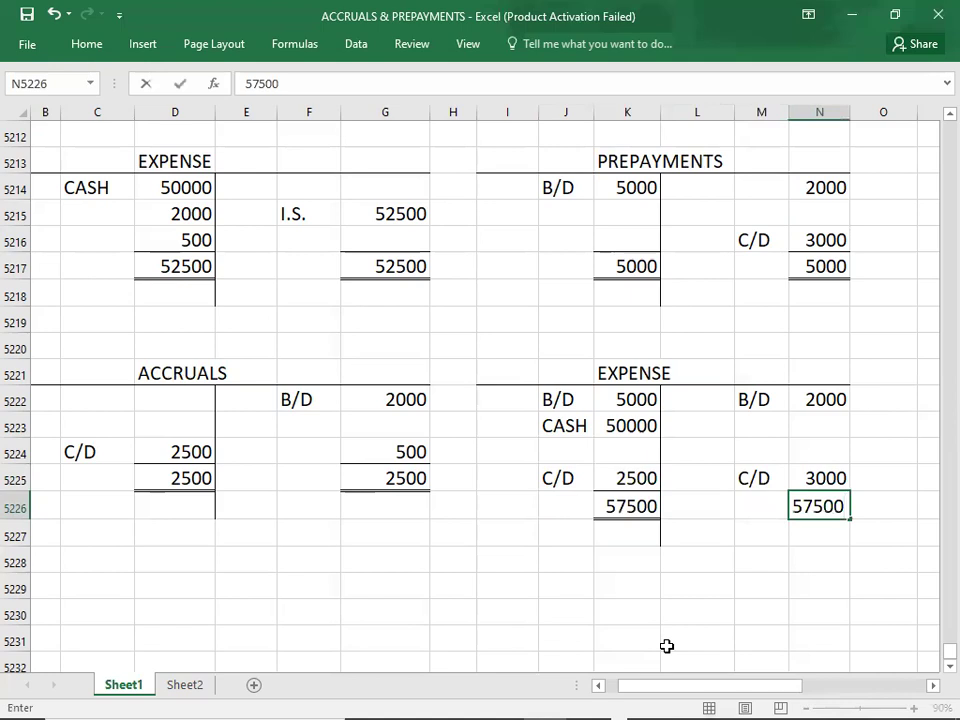
key("Up")
- Enter 52500 as the balancing credit in N5223 of the lower EXPENSE account
key("shift+Up")
key("shift+Up")
key("shift+Up")
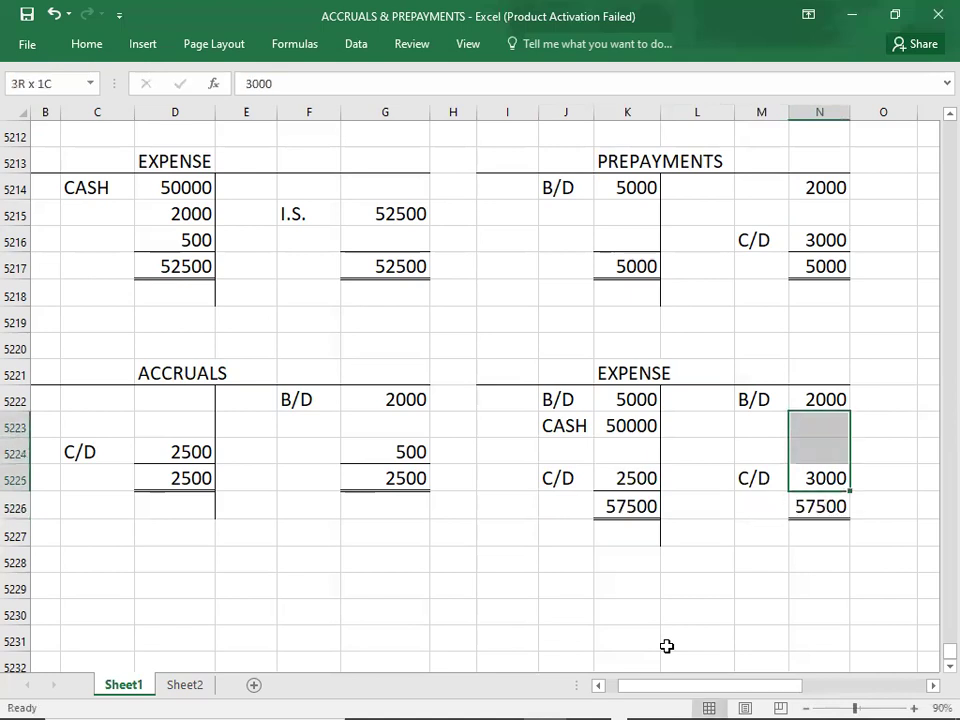
key("Up")
key("Up")
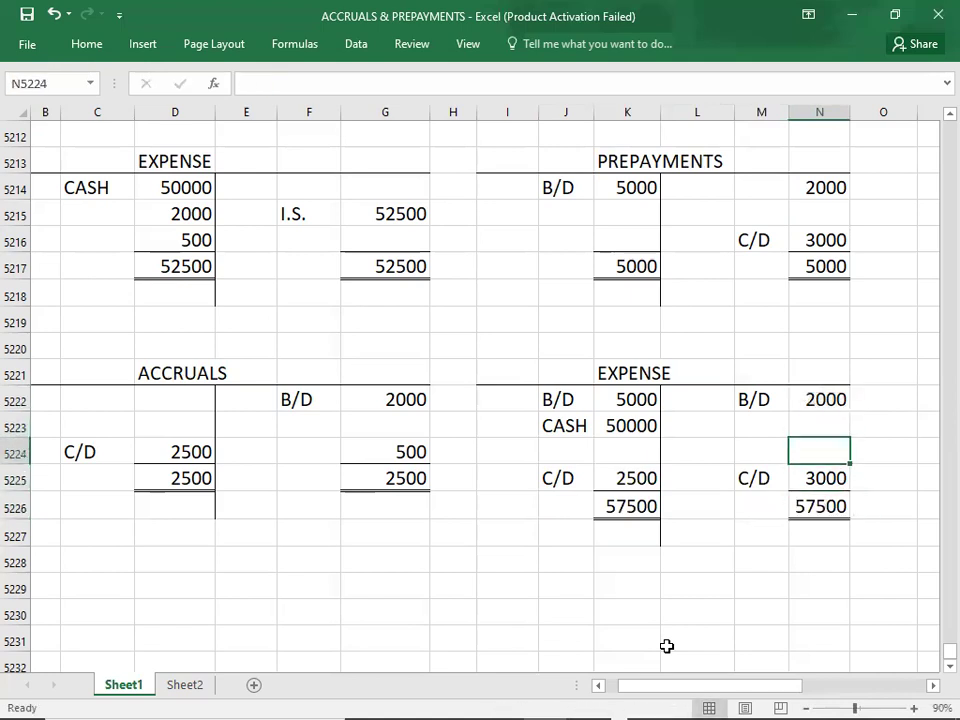
type("52500")
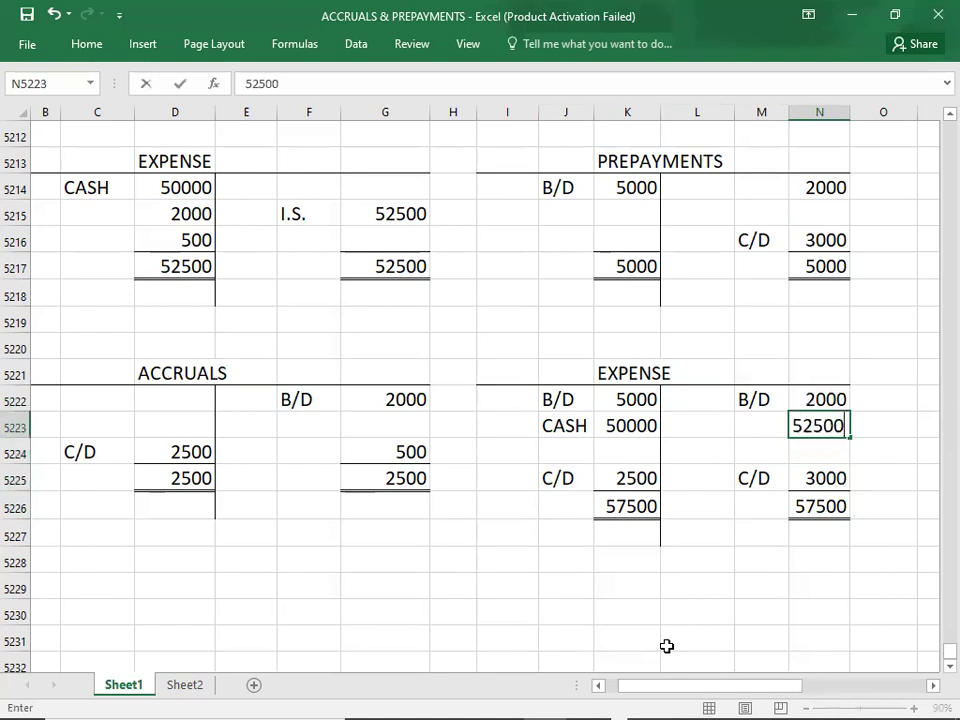
key("Left")
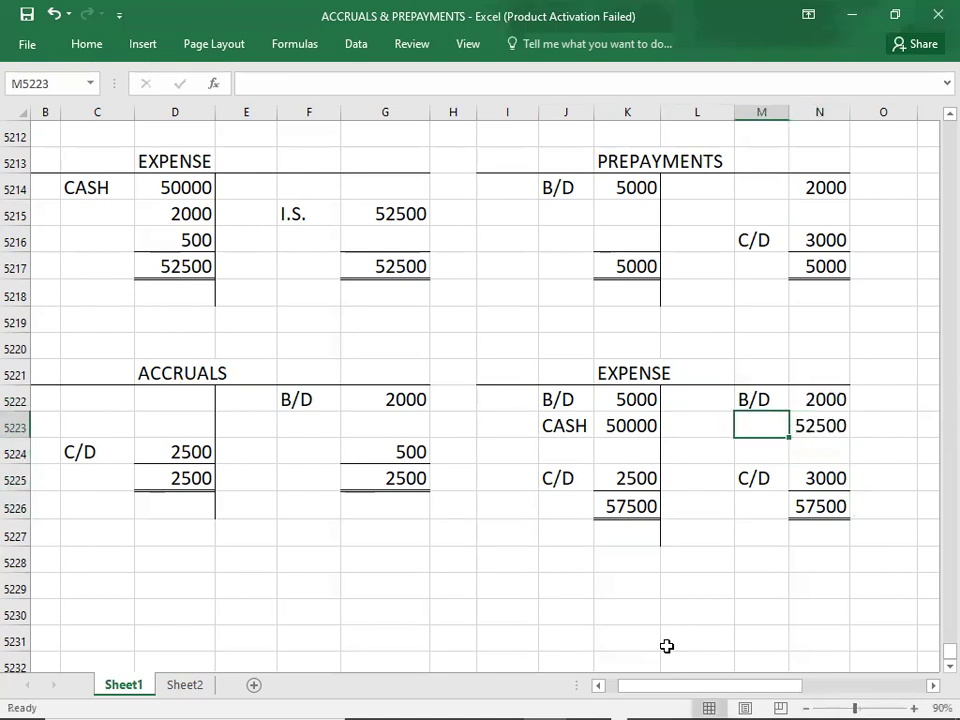
- Label the 52500 credit in the lower EXPENSE account as I.S. in M5223
type("I.S.")
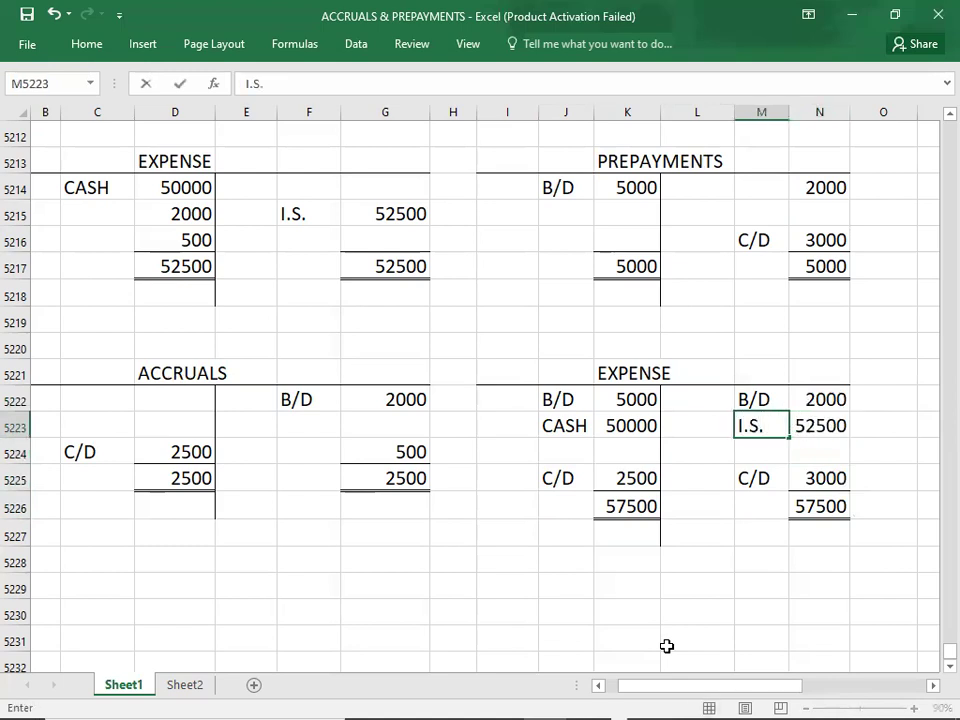
key("Return")
key("Down")
key("Down")
key("Down")
key("Down")
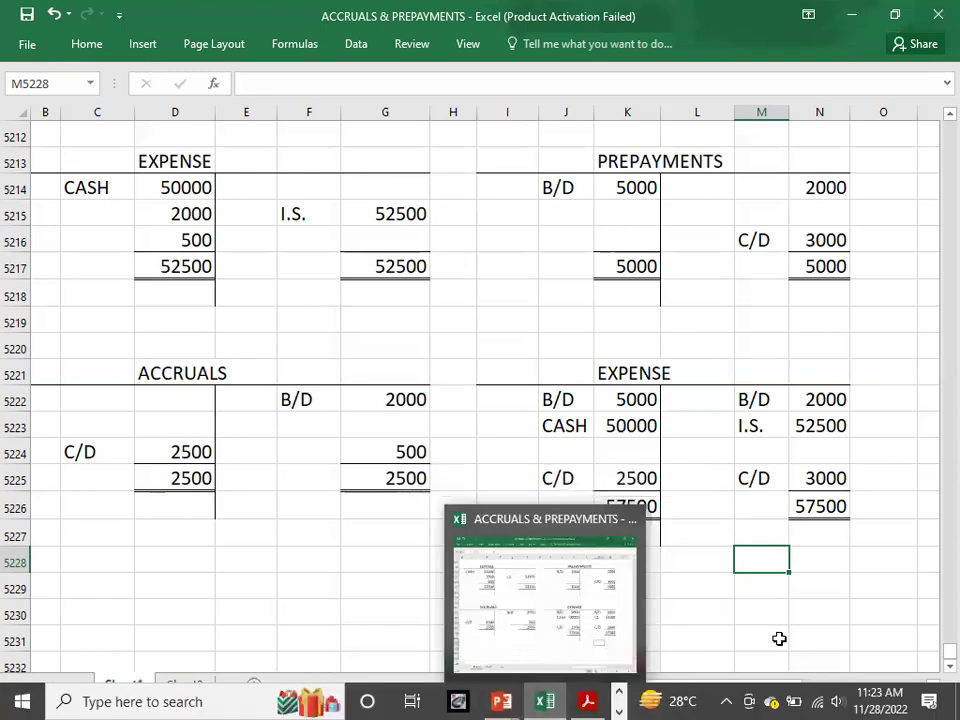
left_click(831, 605)
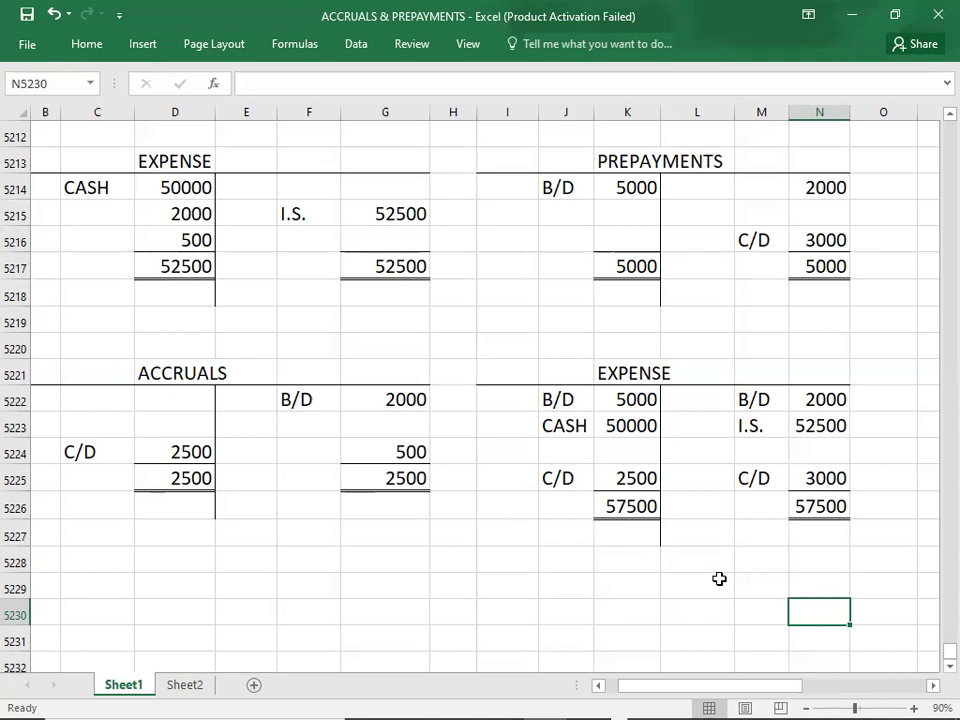
- Read the Activity 1 rent item in the ABC PDF in Acrobat Reader, and write "12*1/4 = 3 MONTHS" in D5229 of the Excel sheet
mouse_move(765, 690)
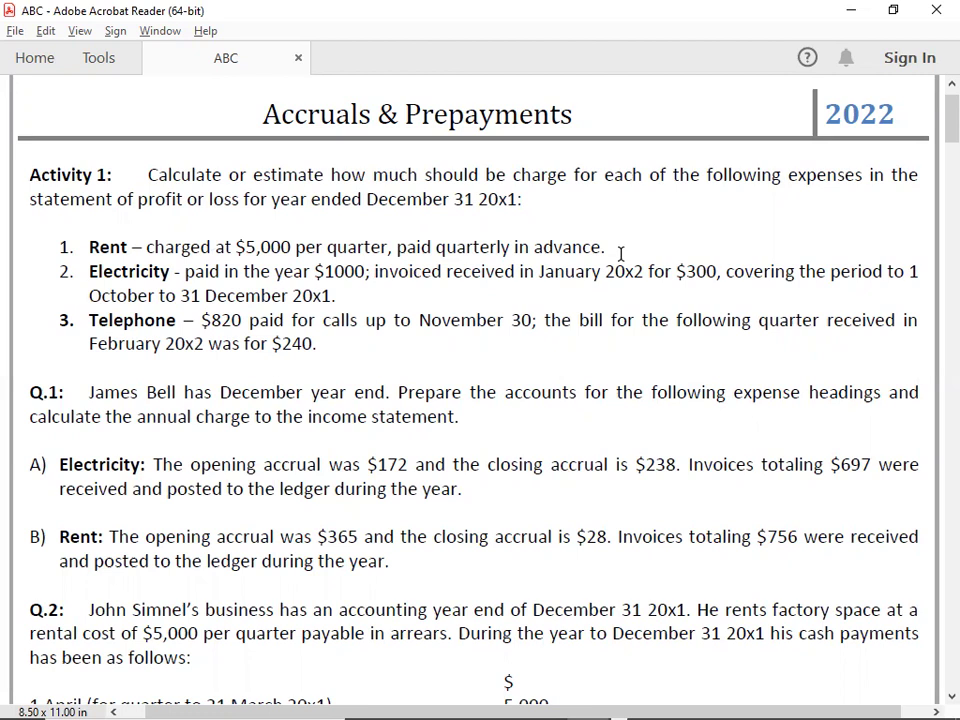
key("alt")
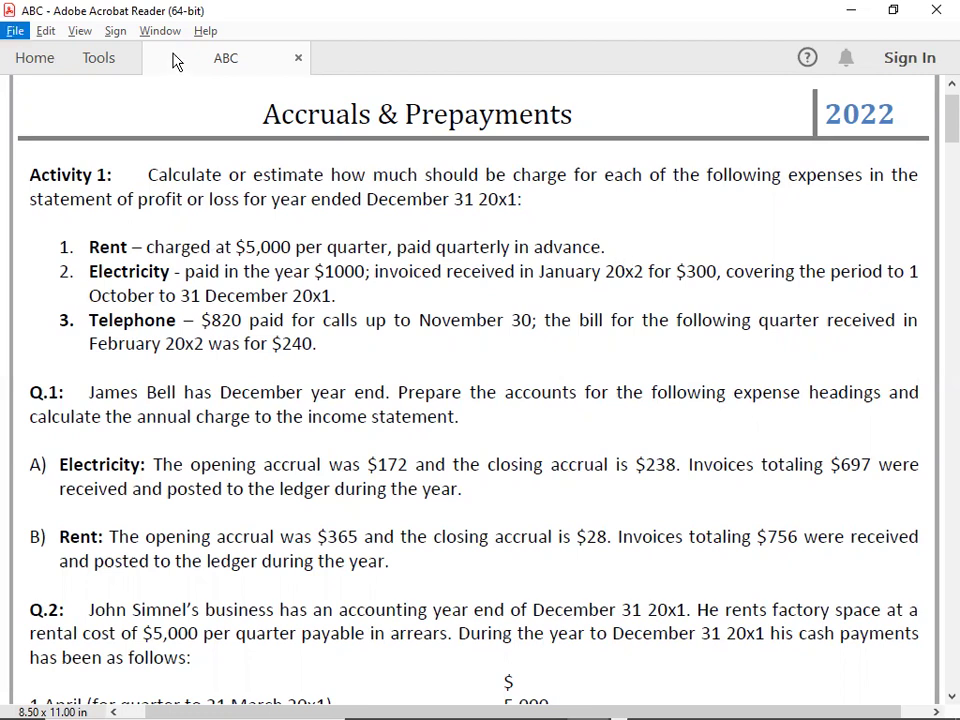
key("alt")
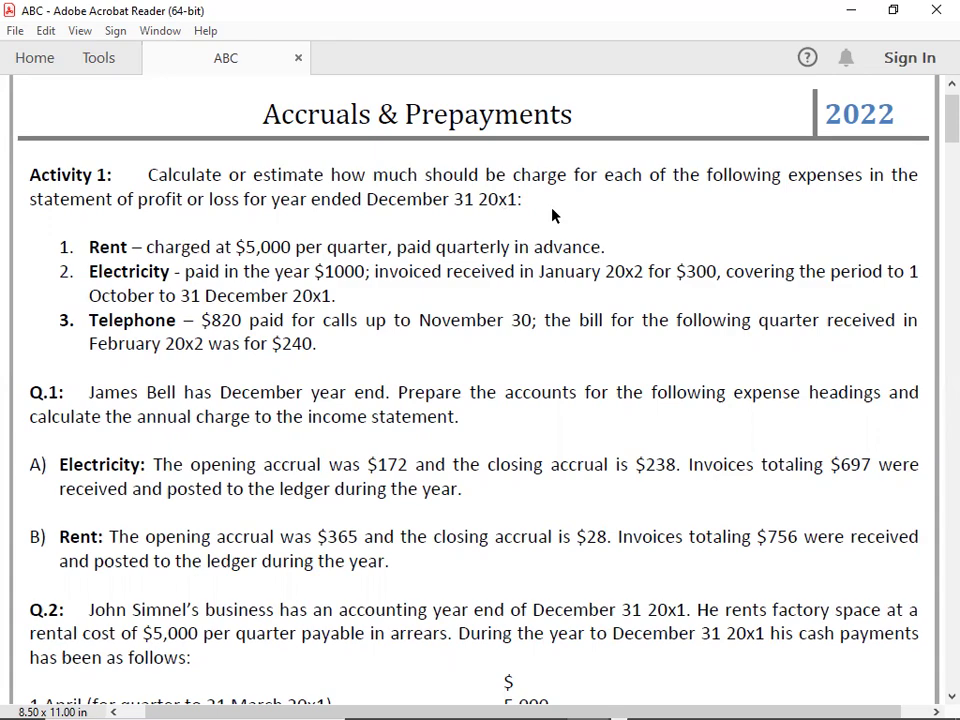
key("alt+Tab")
key("alt+Tab")
key("Down")
key("Down")
key("Down")
key("Down")
key("Down")
key("Down")
key("Down")
key("Down")
key("Down")
key("Down")
key("Down")
key("Down")
key("Down")
key("Down")
key("Down")
key("Down")
key("Down")
key("Down")
key("Down")
key("Down")
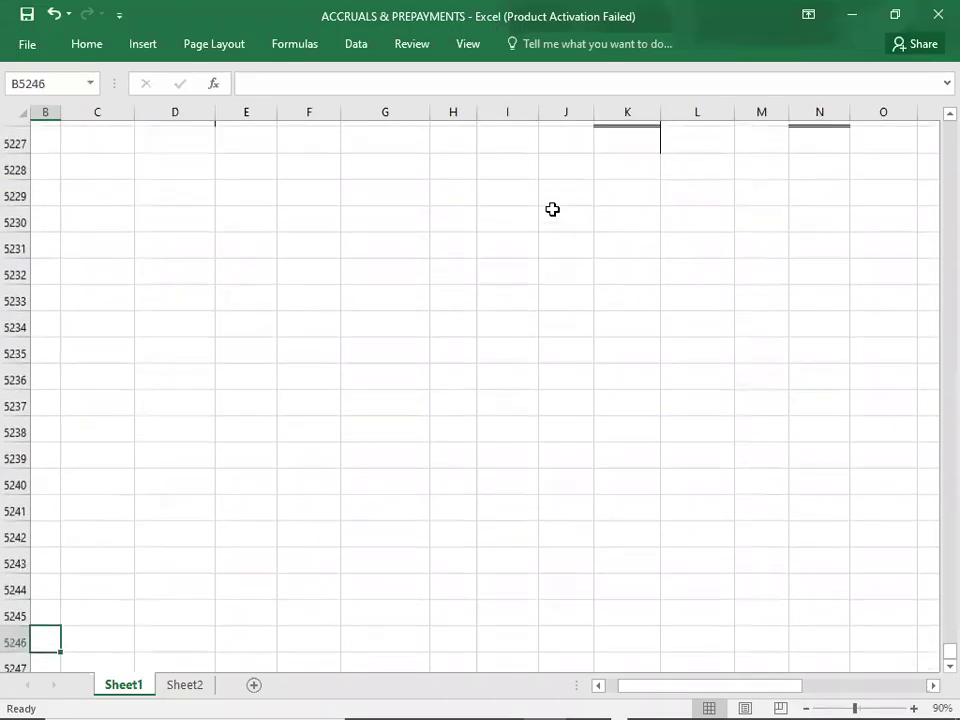
left_click(165, 189)
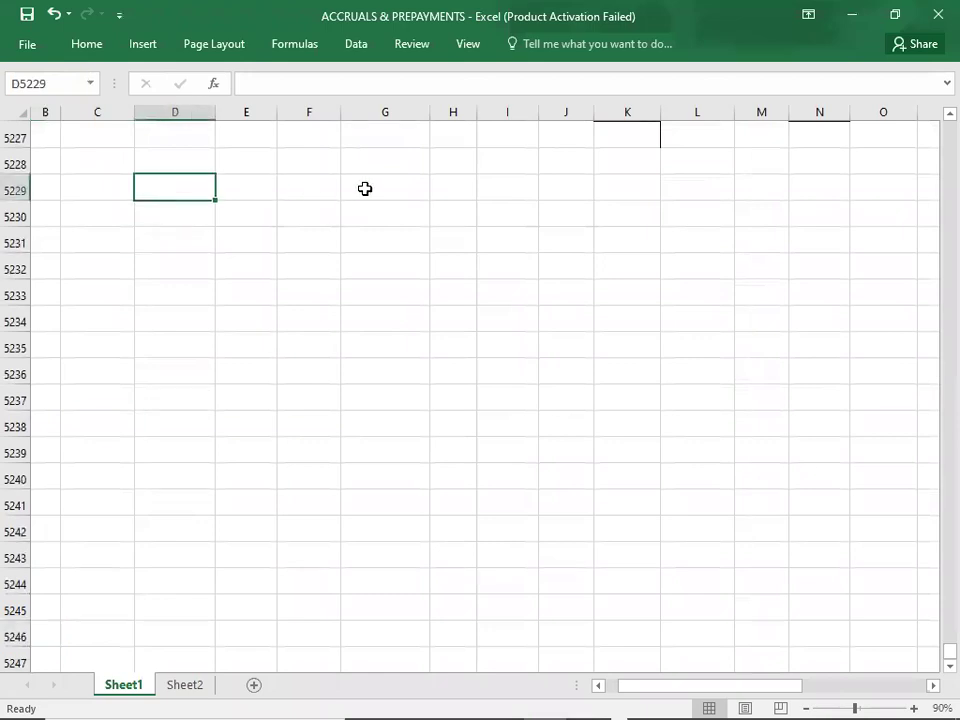
type("12*1")
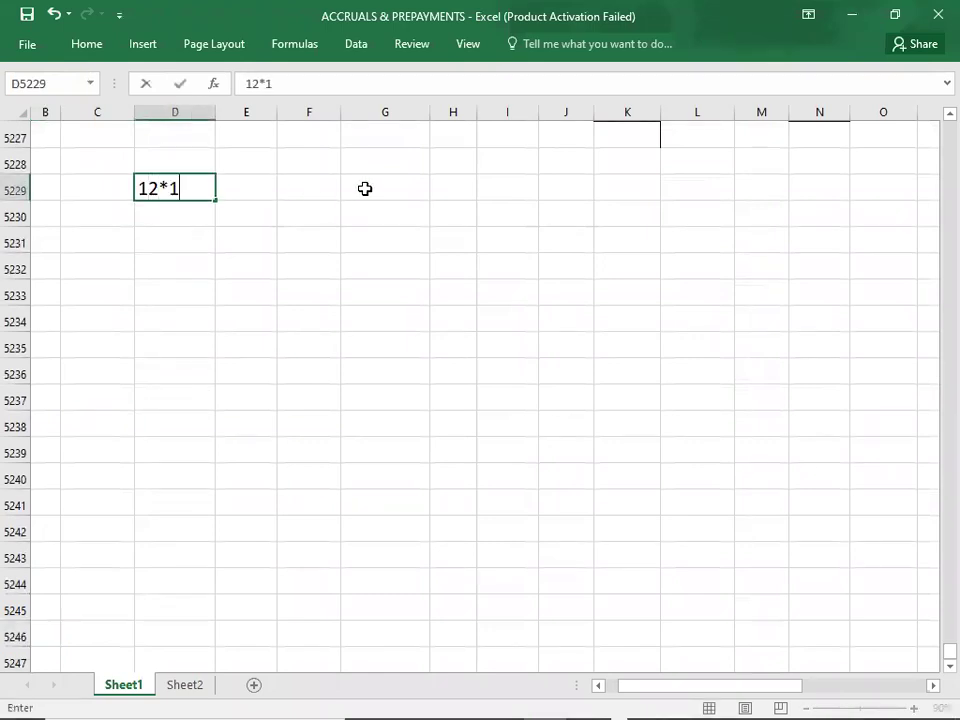
type("/4 =")
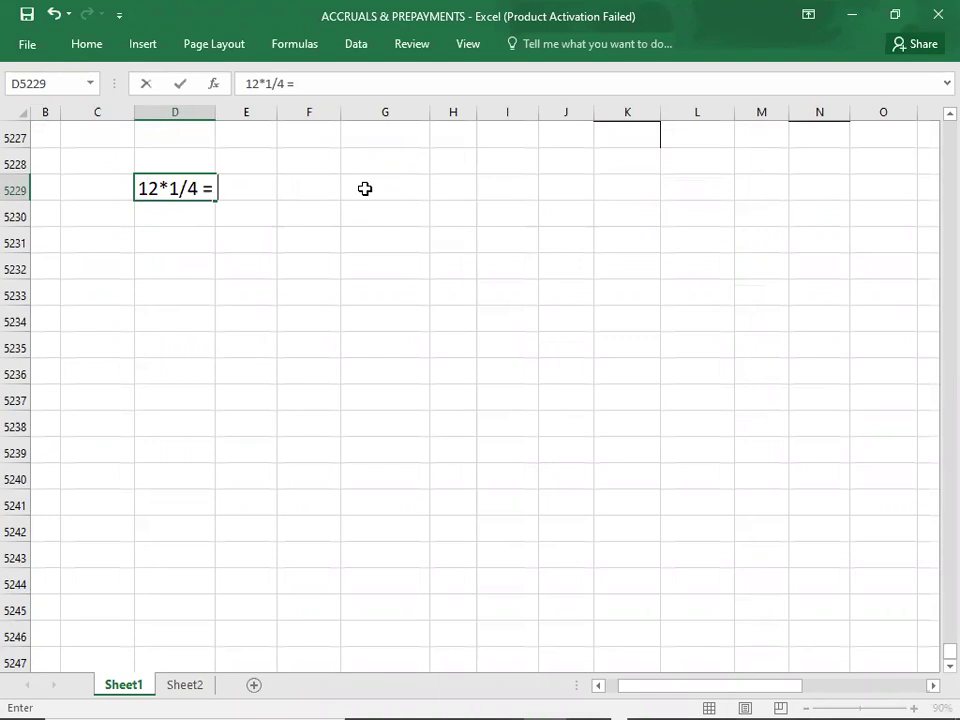
type(" 3 MONTHS")
key("Return")
key("Return")
key("Return")
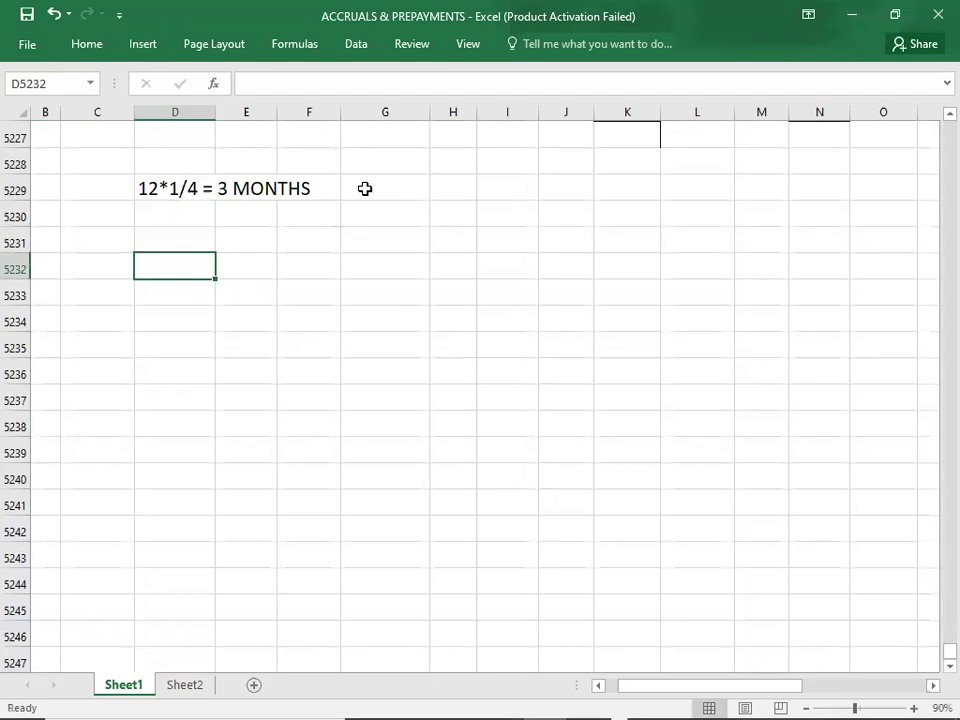
- Write the rent charge working "RENT EXP. = 5000*4 = 20000" in D5232
type("RENT EXP.")
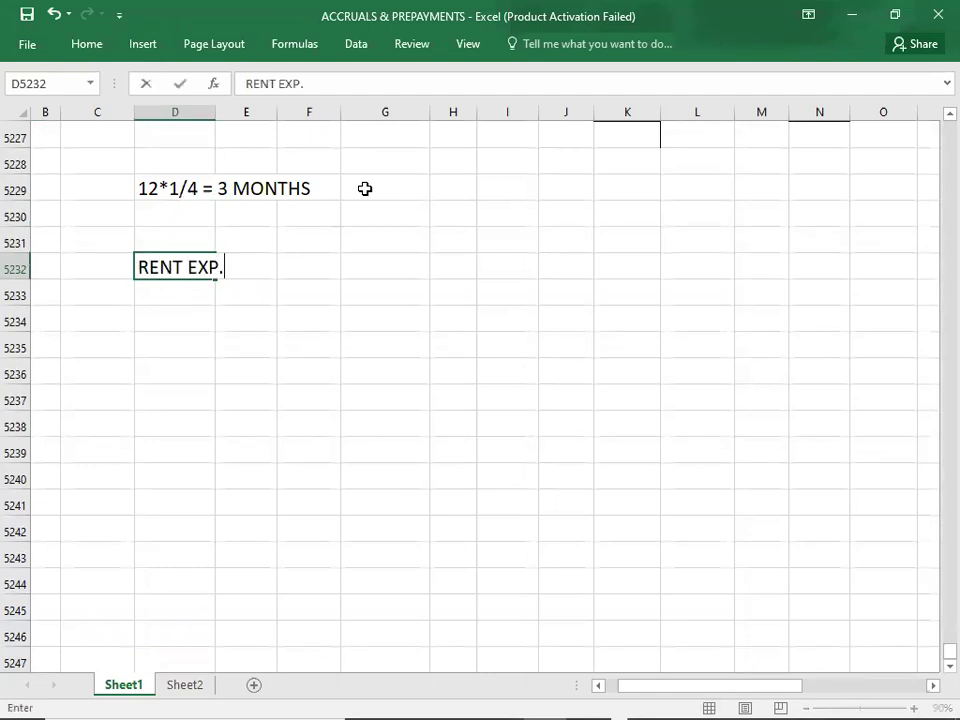
type(" = 500")
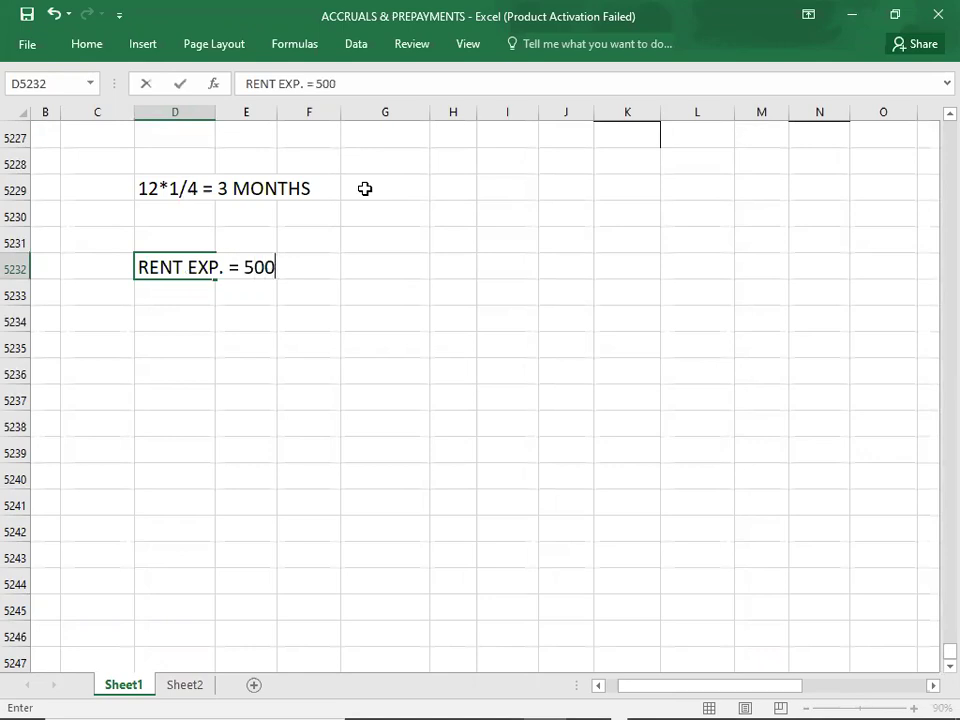
type("0*4 = 20000")
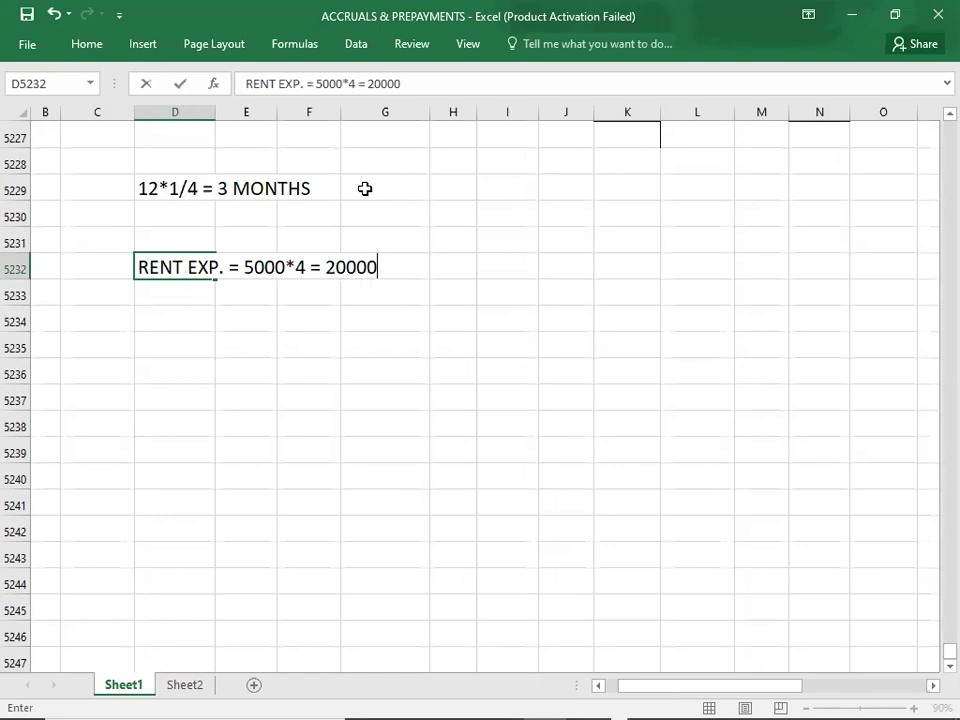
key("Return")
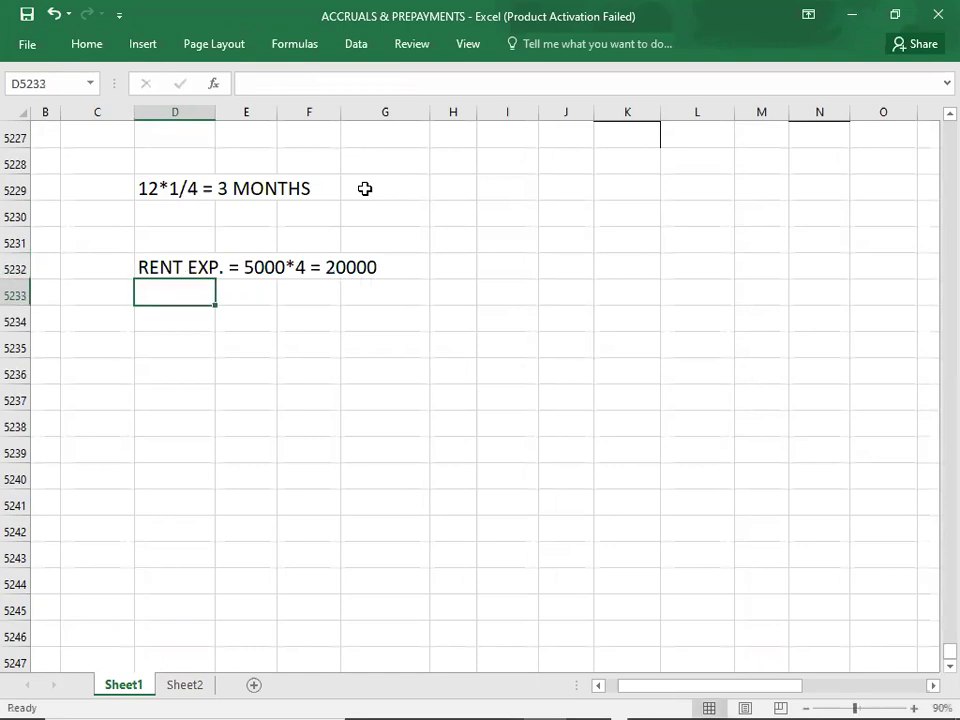
key("Down")
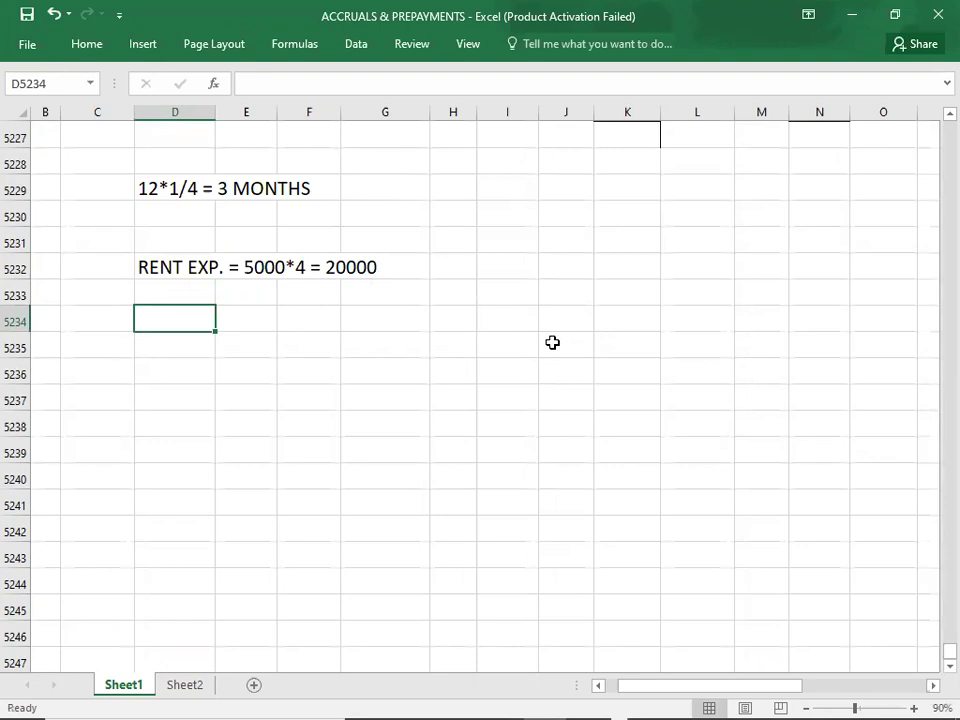
- Check the electricity item in the ABC PDF and start its working in D5234 of the Excel sheet with "ELECTRICITY EXP. ="
key("alt+Tab")
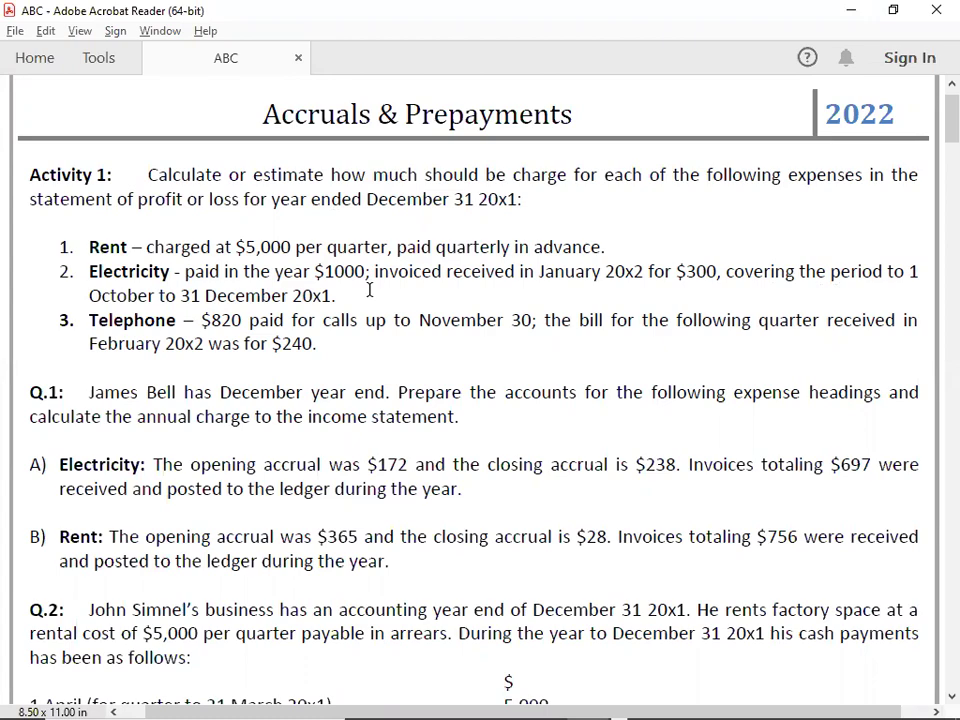
key("alt+Tab")
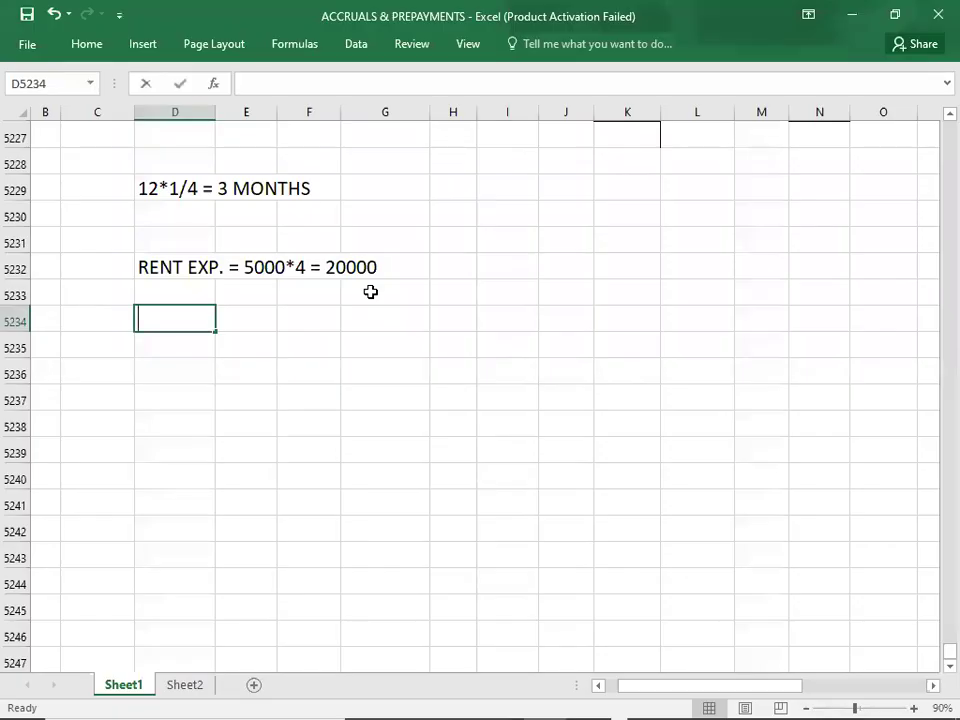
type("ELEXTRICIY")
key("BackSpace")
type("TU")
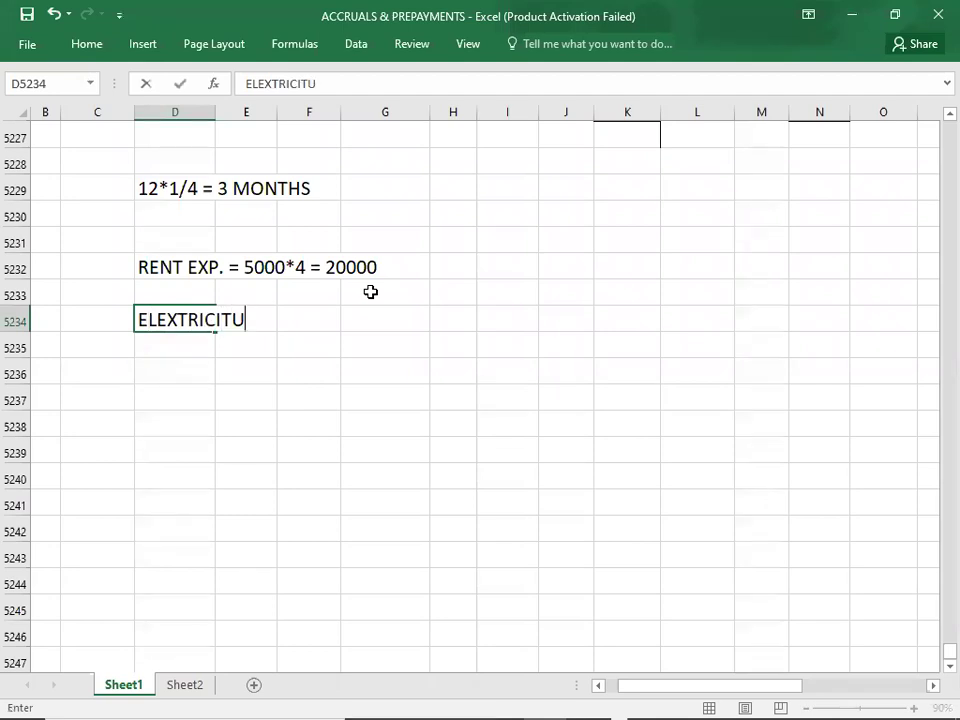
key("BackSpace")
type("Y")
key("BackSpace")
key("BackSpace")
key("BackSpace")
key("BackSpace")
key("BackSpace")
key("BackSpace")
key("BackSpace")
key("BackSpace")
key("BackSpace")
type("CRI")
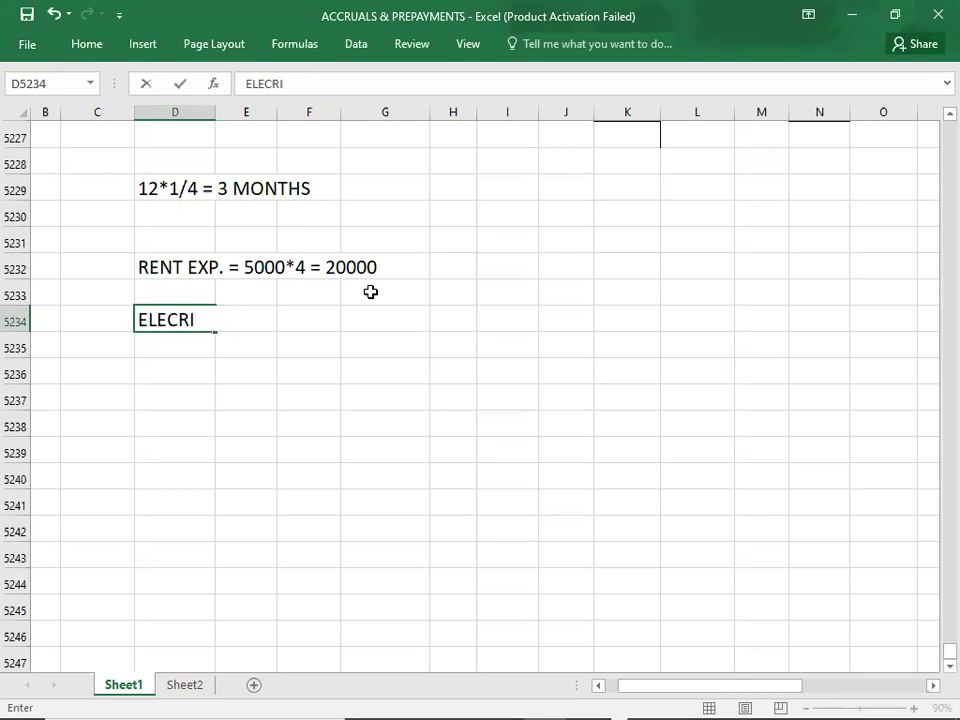
key("BackSpace")
key("BackSpace")
type("TRICITY EXP. =")
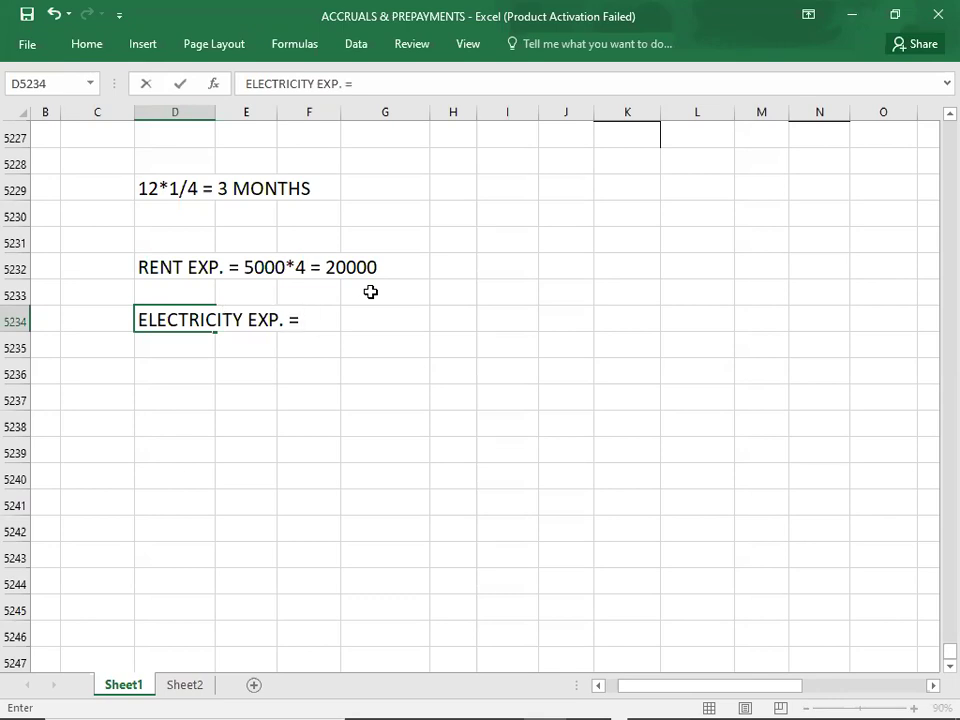
- Consult the electricity amounts in the ABC PDF and complete the D5234 working in Excel with "1000+300 = 1300"
key("alt+Tab")
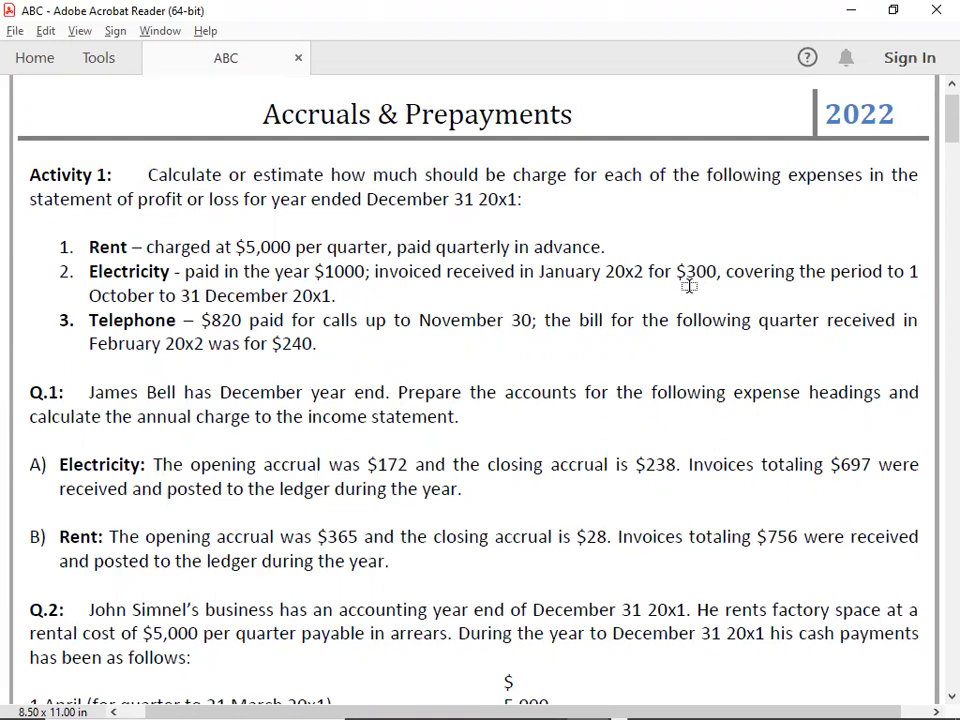
key("alt+Tab")
type("10")
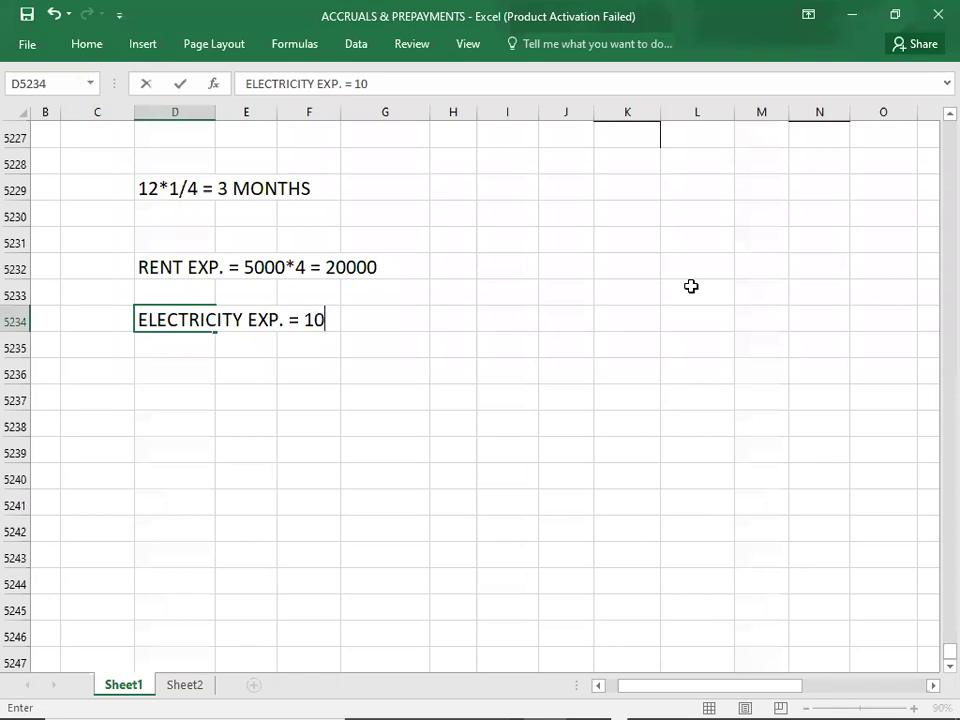
type("00+3000")
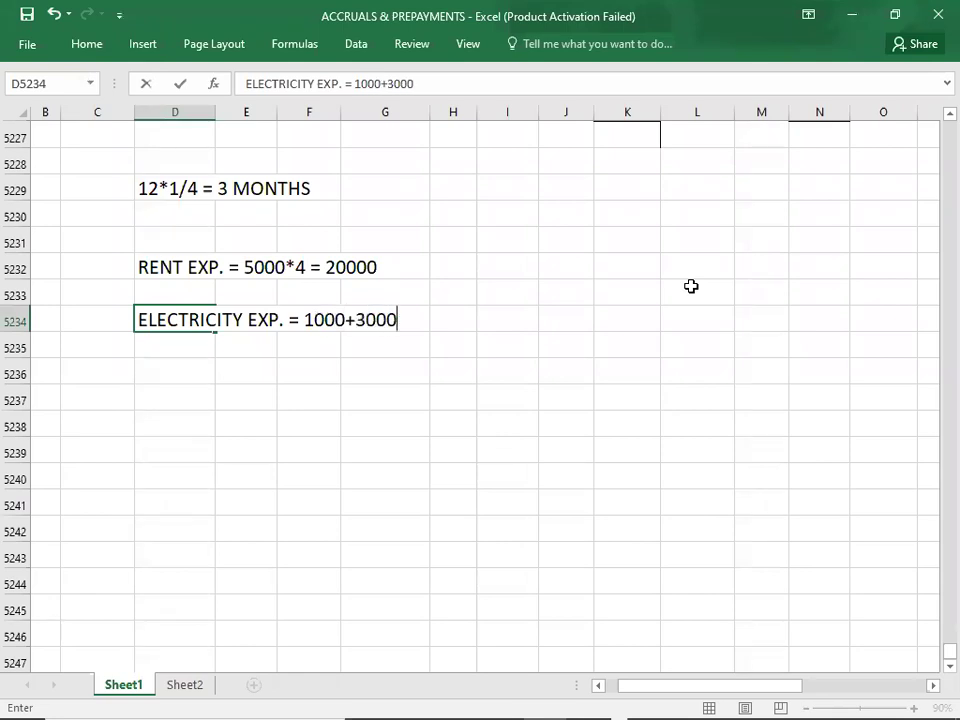
key("BackSpace")
type("= 1300")
key("Return")
key("Return")
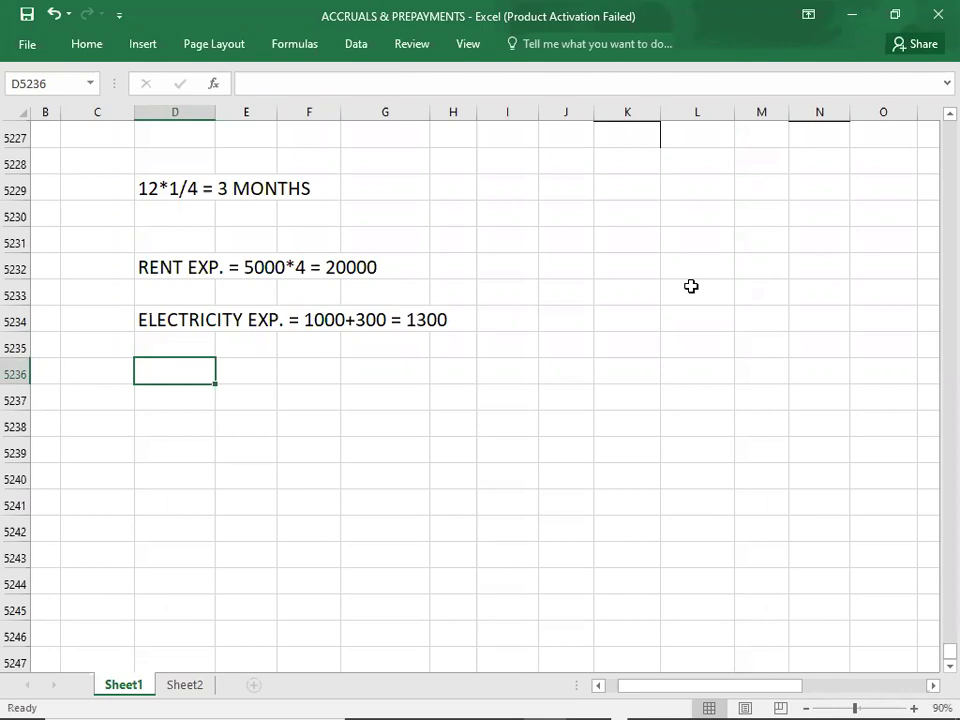
- Check the next expense in the ABC PDF and start its working in D5236 of the Excel sheet with "TELEPHONE EXP. ="
key("alt+Tab")
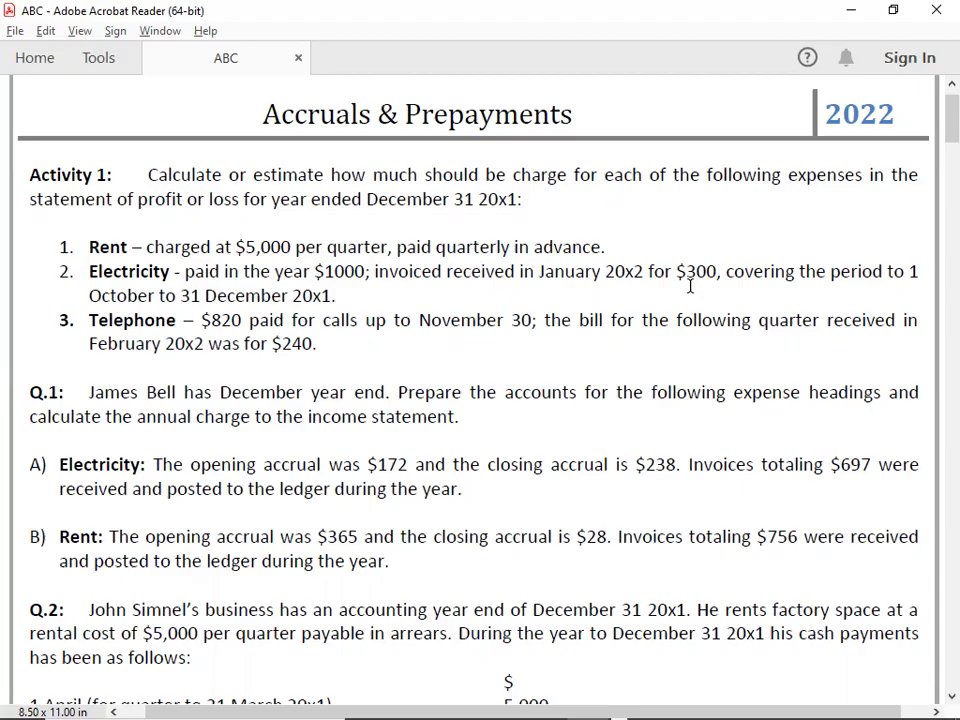
key("alt+Tab")
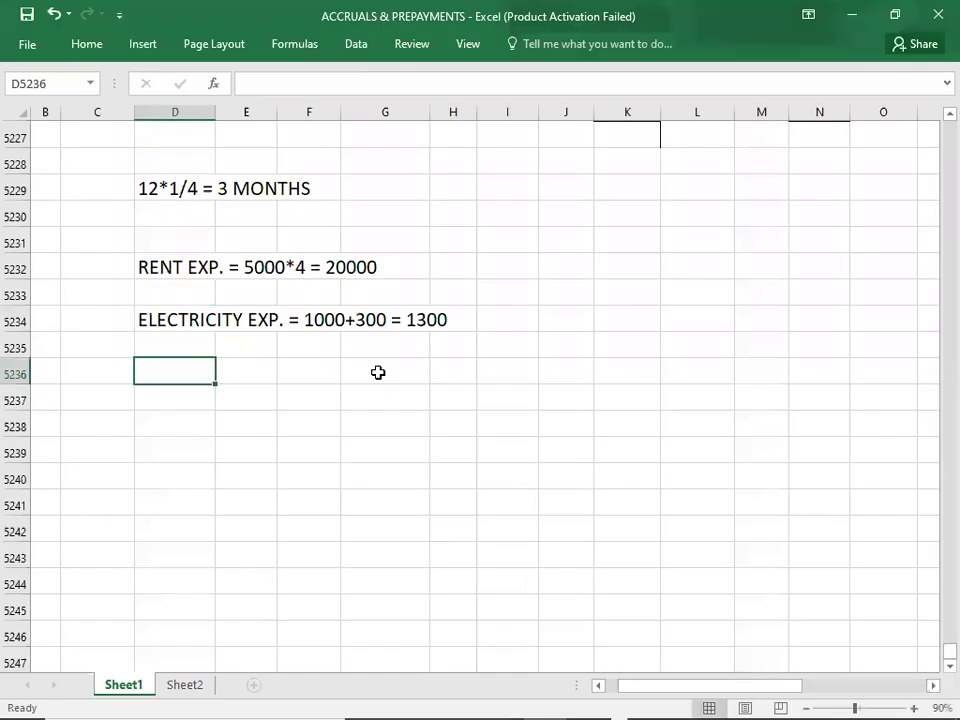
type("TELEPHONE")
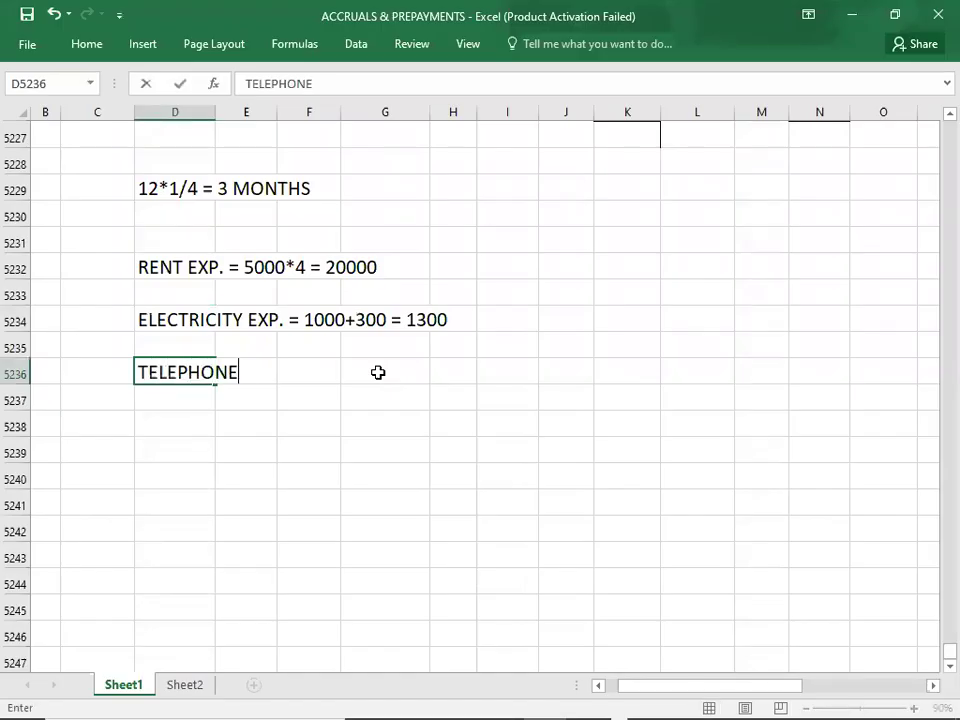
type(" EXP. =")
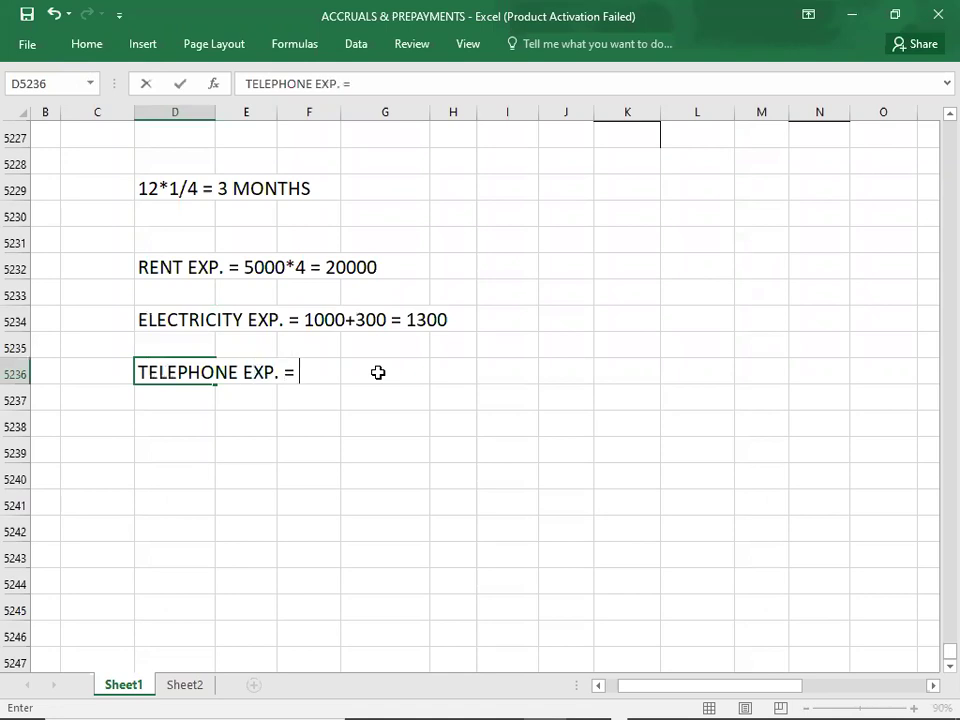
- Consult the telephone amounts in the ABC PDF and complete the D5236 working in Excel with "820+(240*1/3) = 820+80 = 900"
key("alt+Tab")
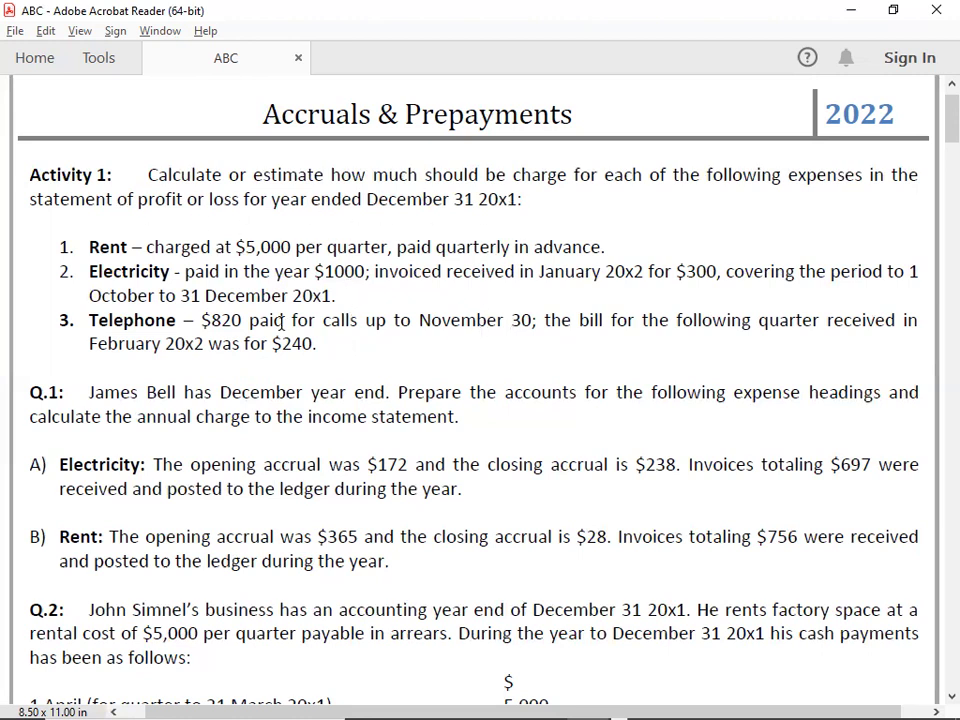
key("alt+Tab")
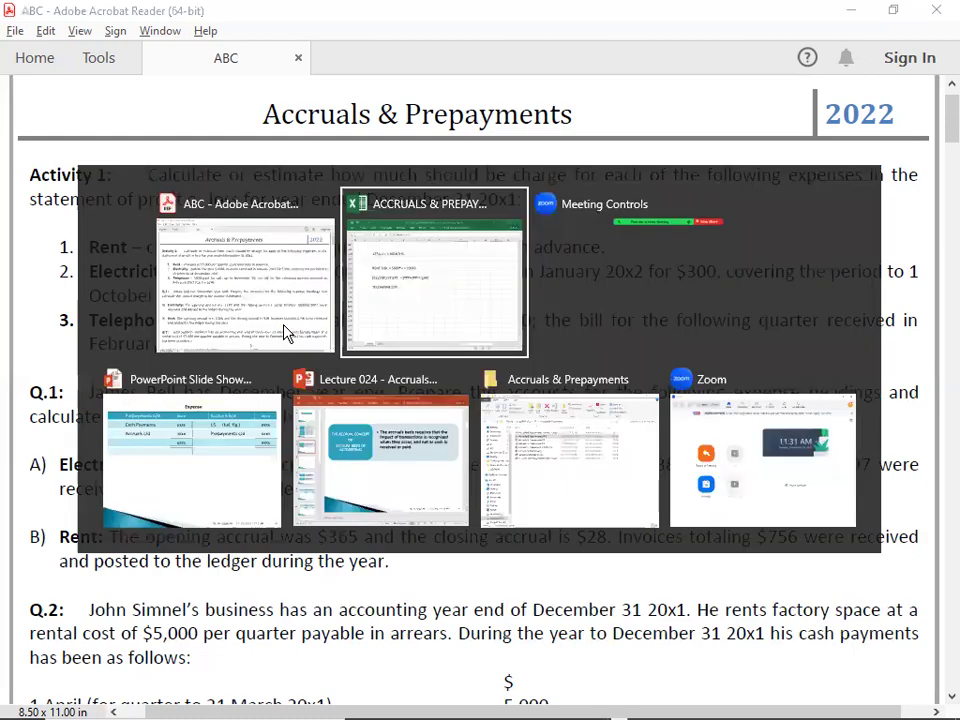
type("820+")
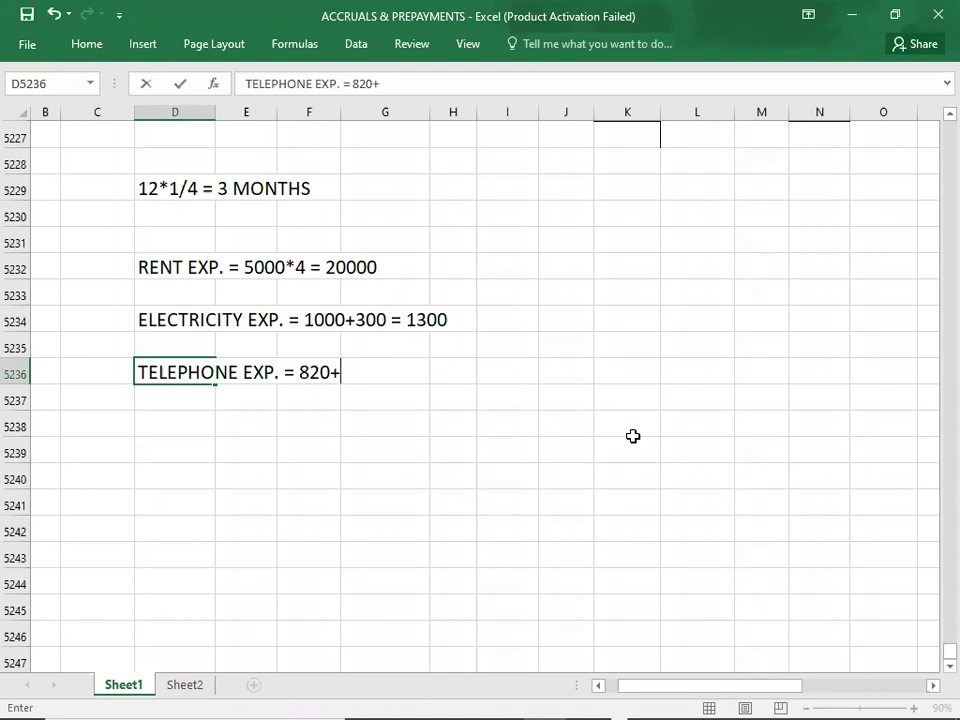
type("(")
key("alt+Tab")
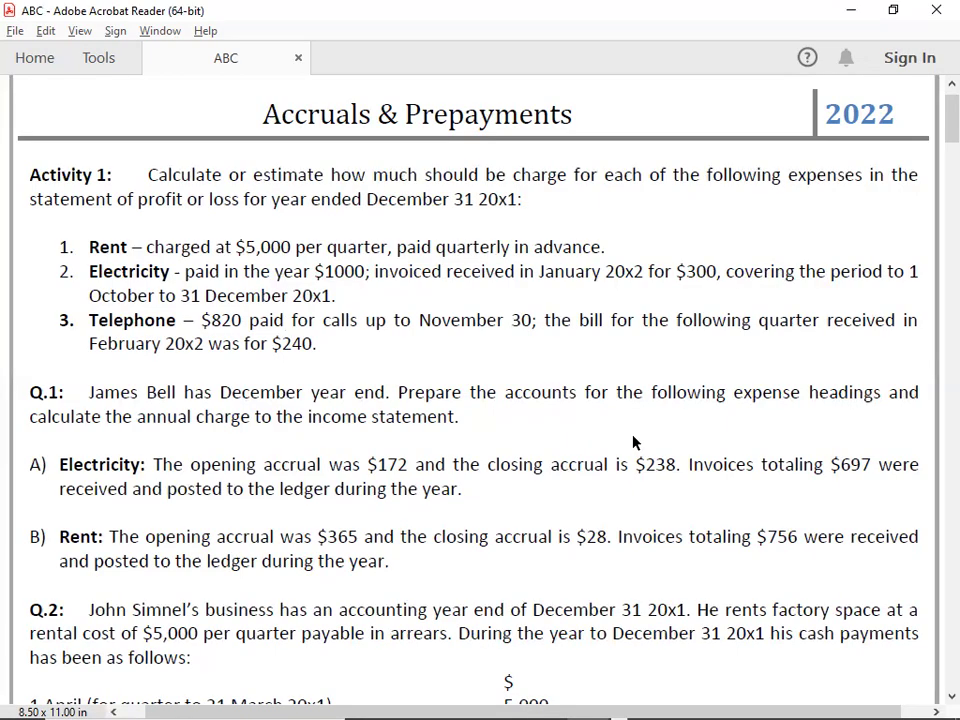
key("alt+Tab")
type("240")
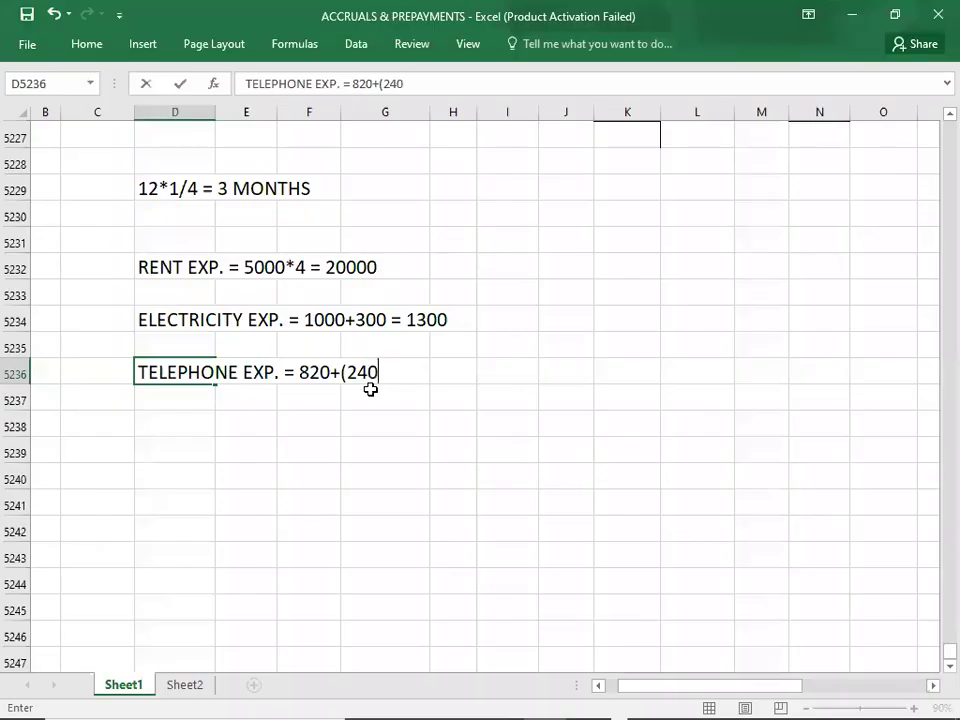
type("*1/3) = ")
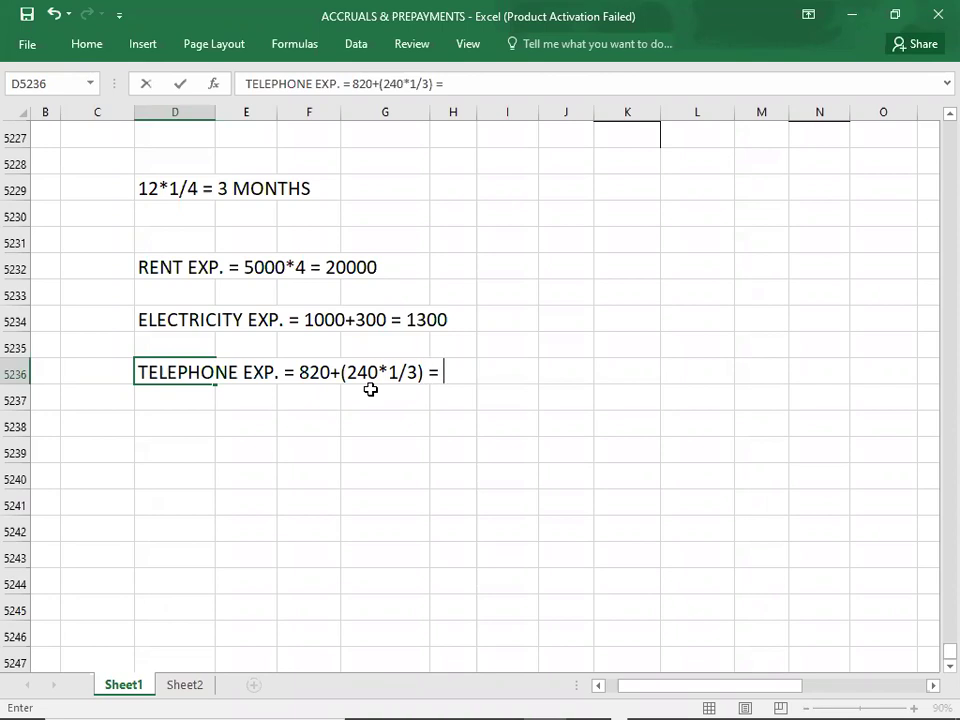
type("820+80 = ")
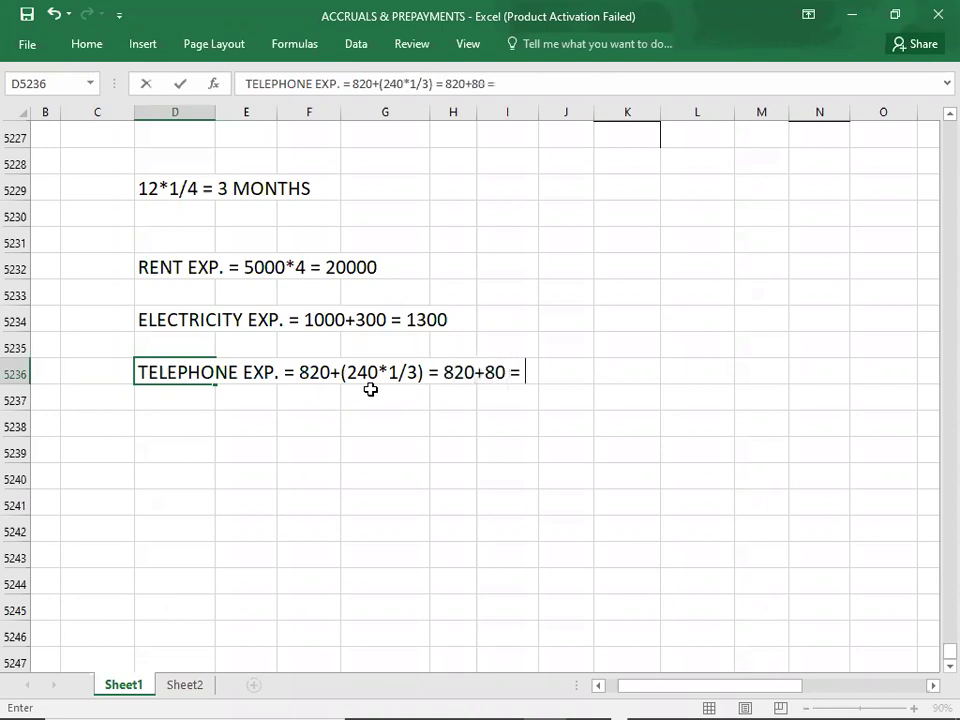
type("900")
key("Return")
key("Return")
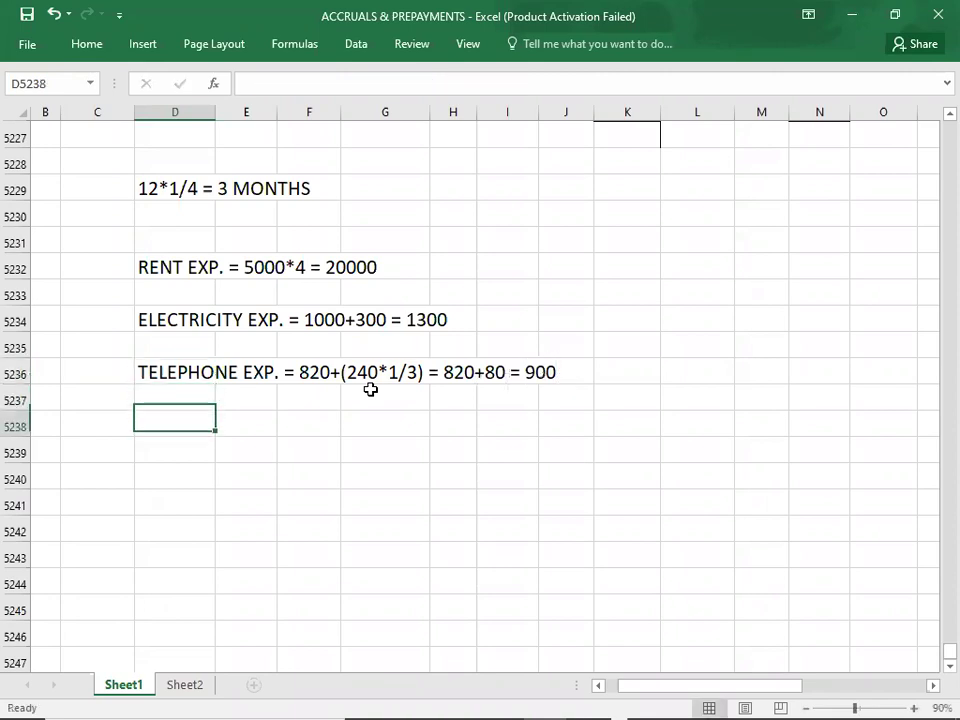